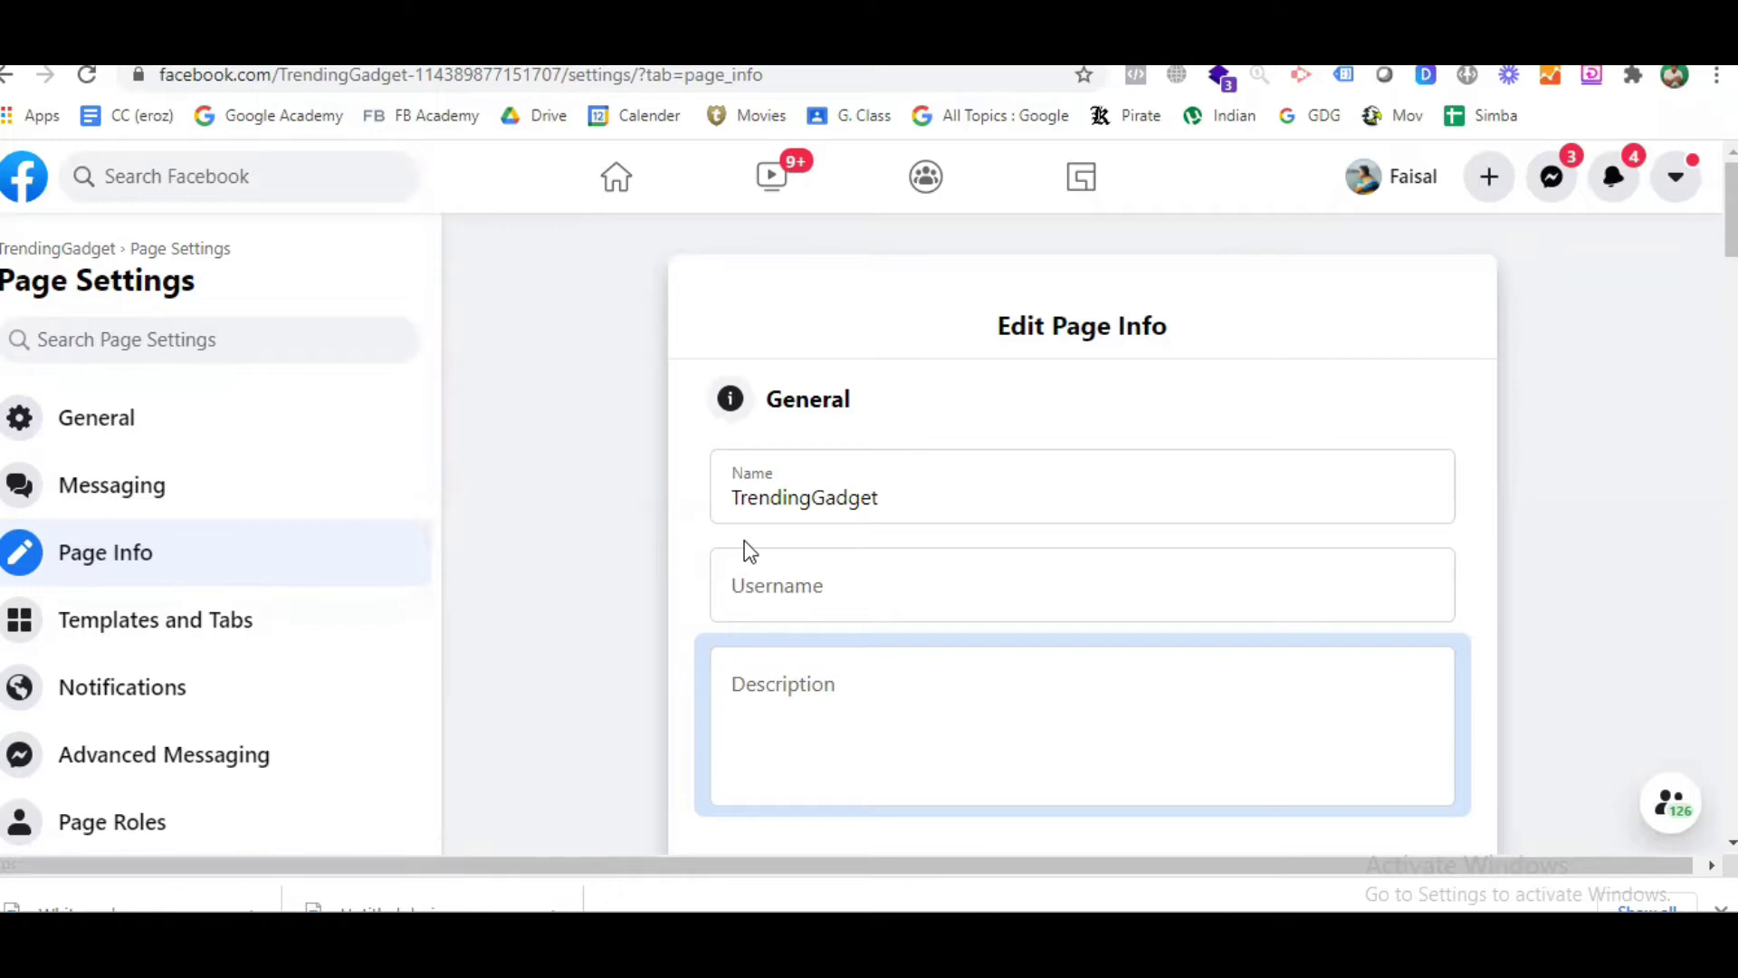
# Try to set the Page's username to trendinggadgettoday
pyautogui.scroll(-1, 797, 485)
pyautogui.scroll(-1, 796, 484)
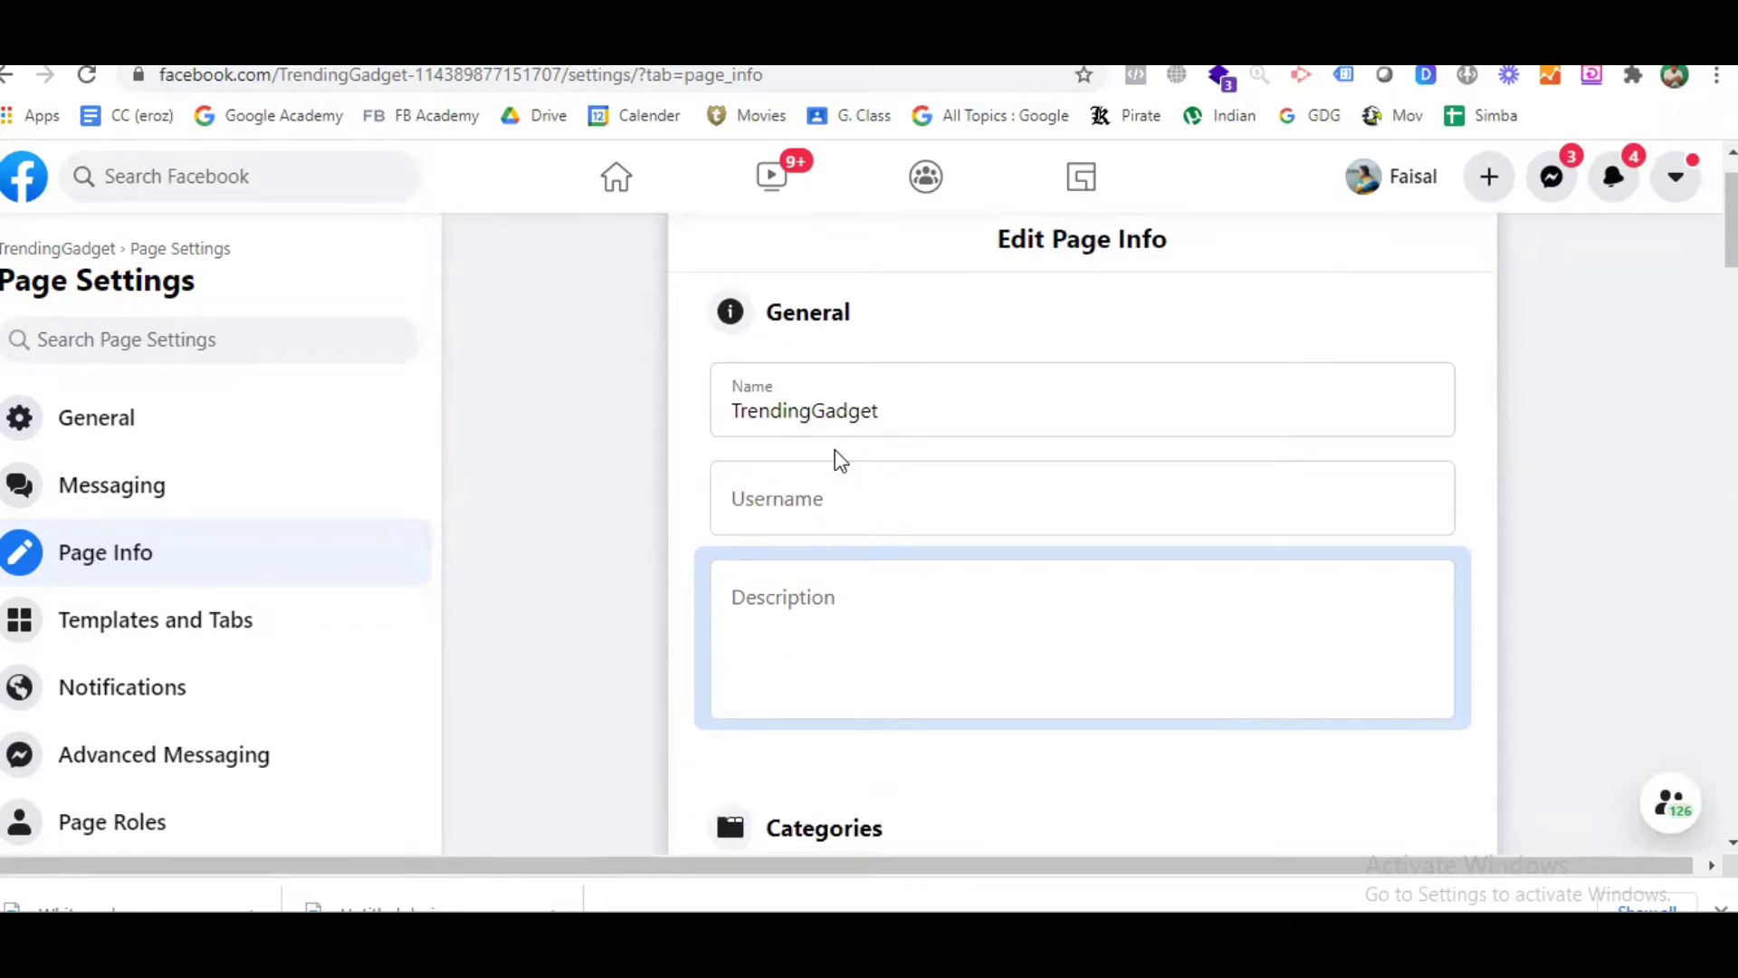
pyautogui.click(948, 485)
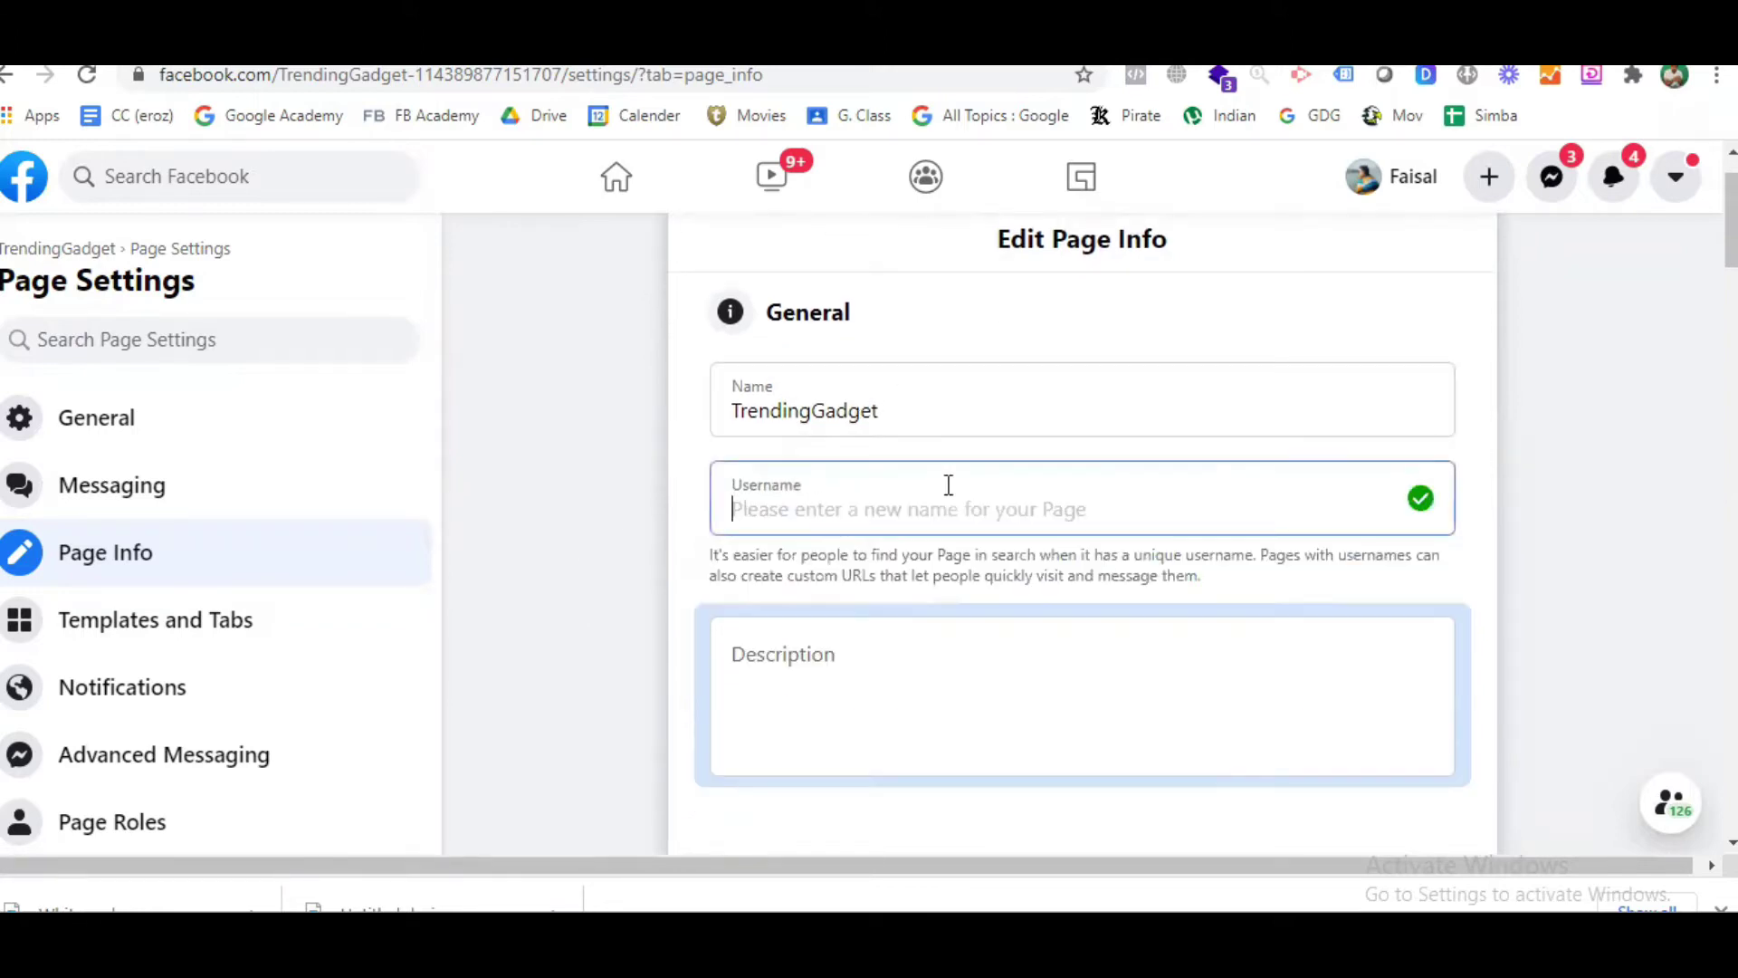
pyautogui.write('t')
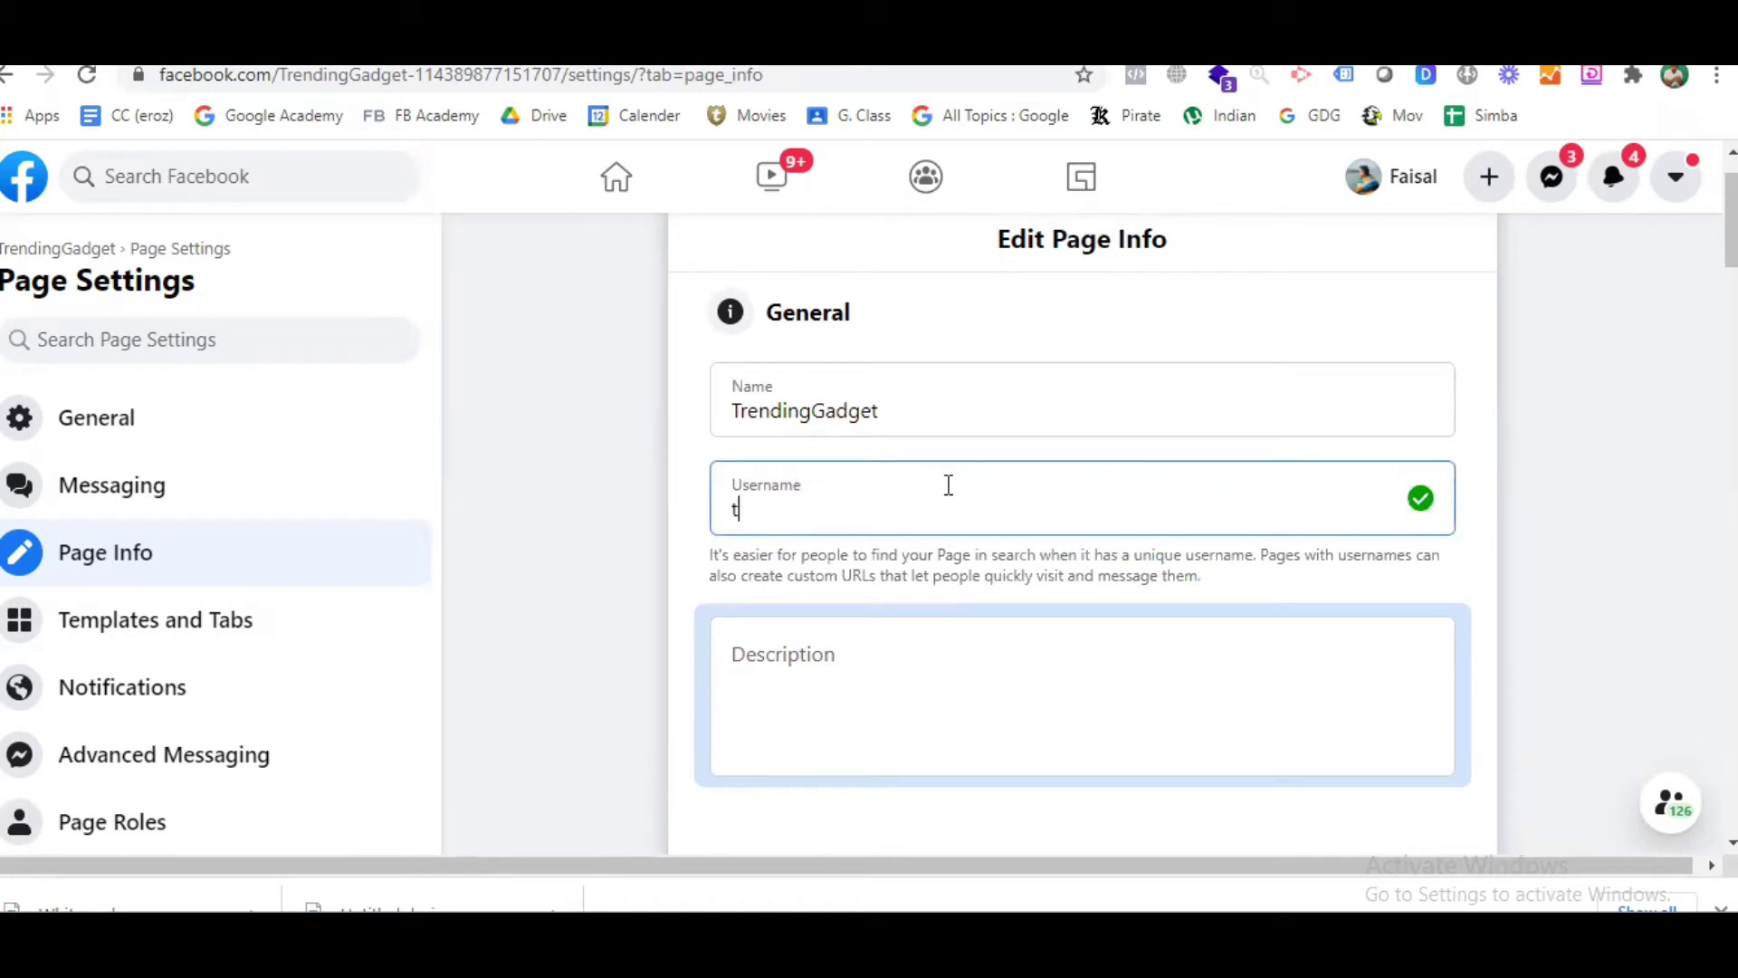
pyautogui.write('rendinggadgettoday')
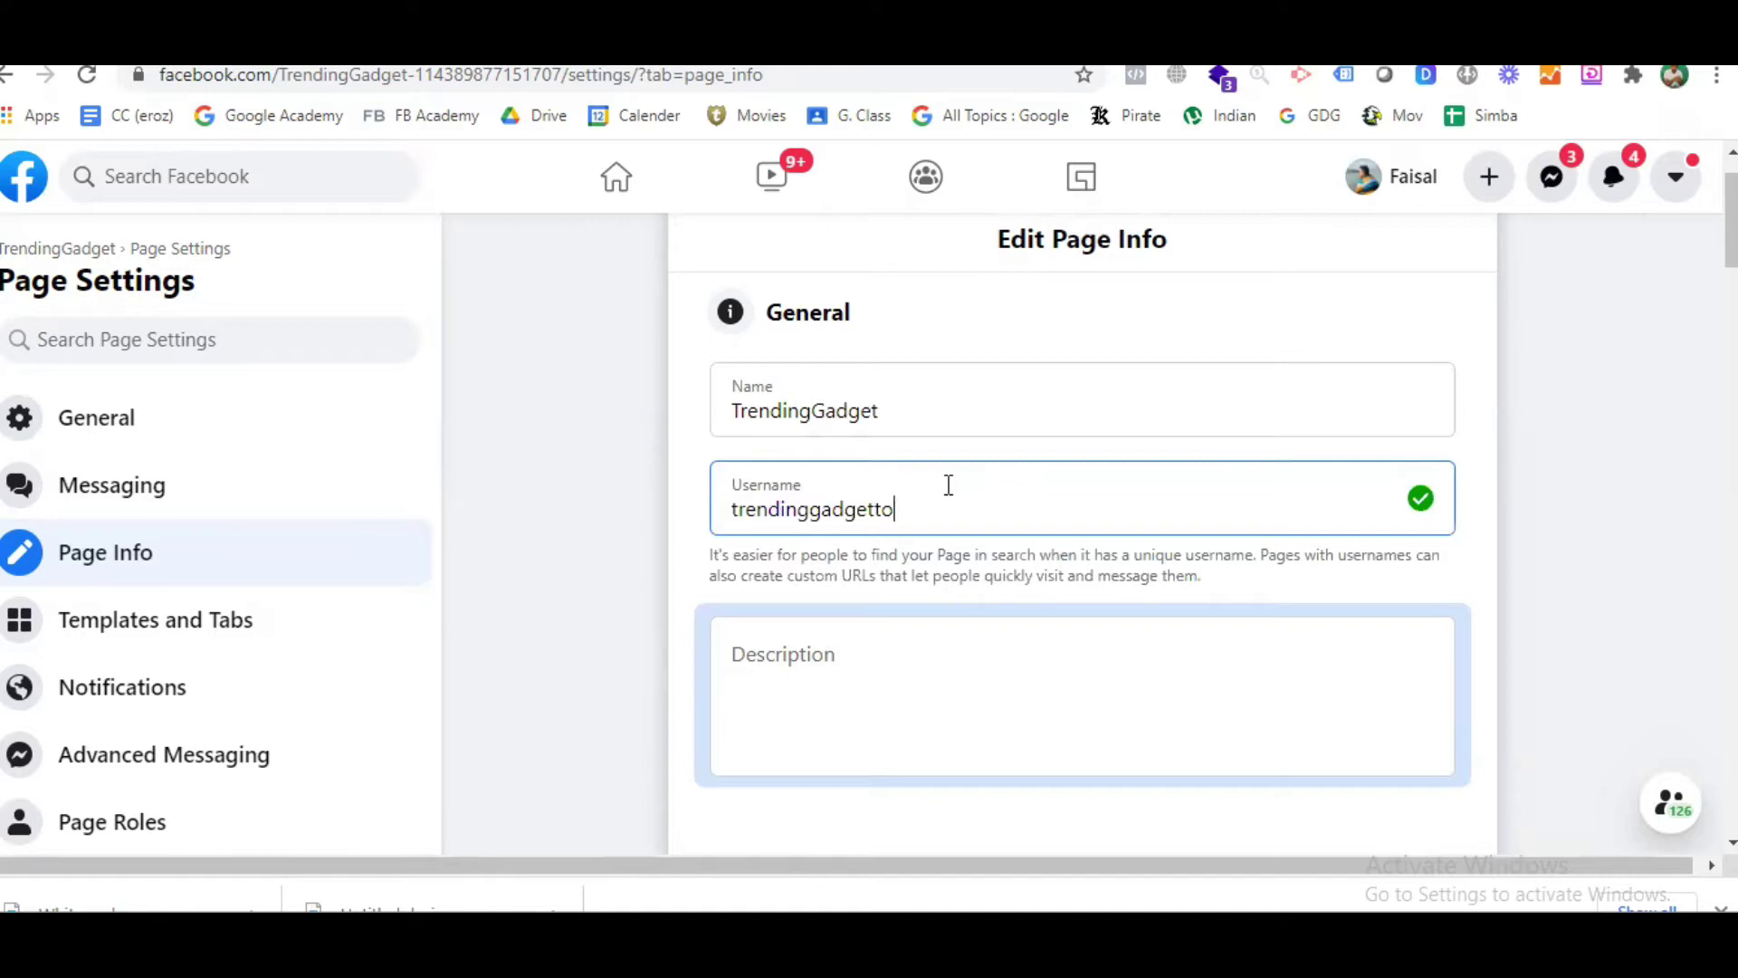
pyautogui.click(588, 467)
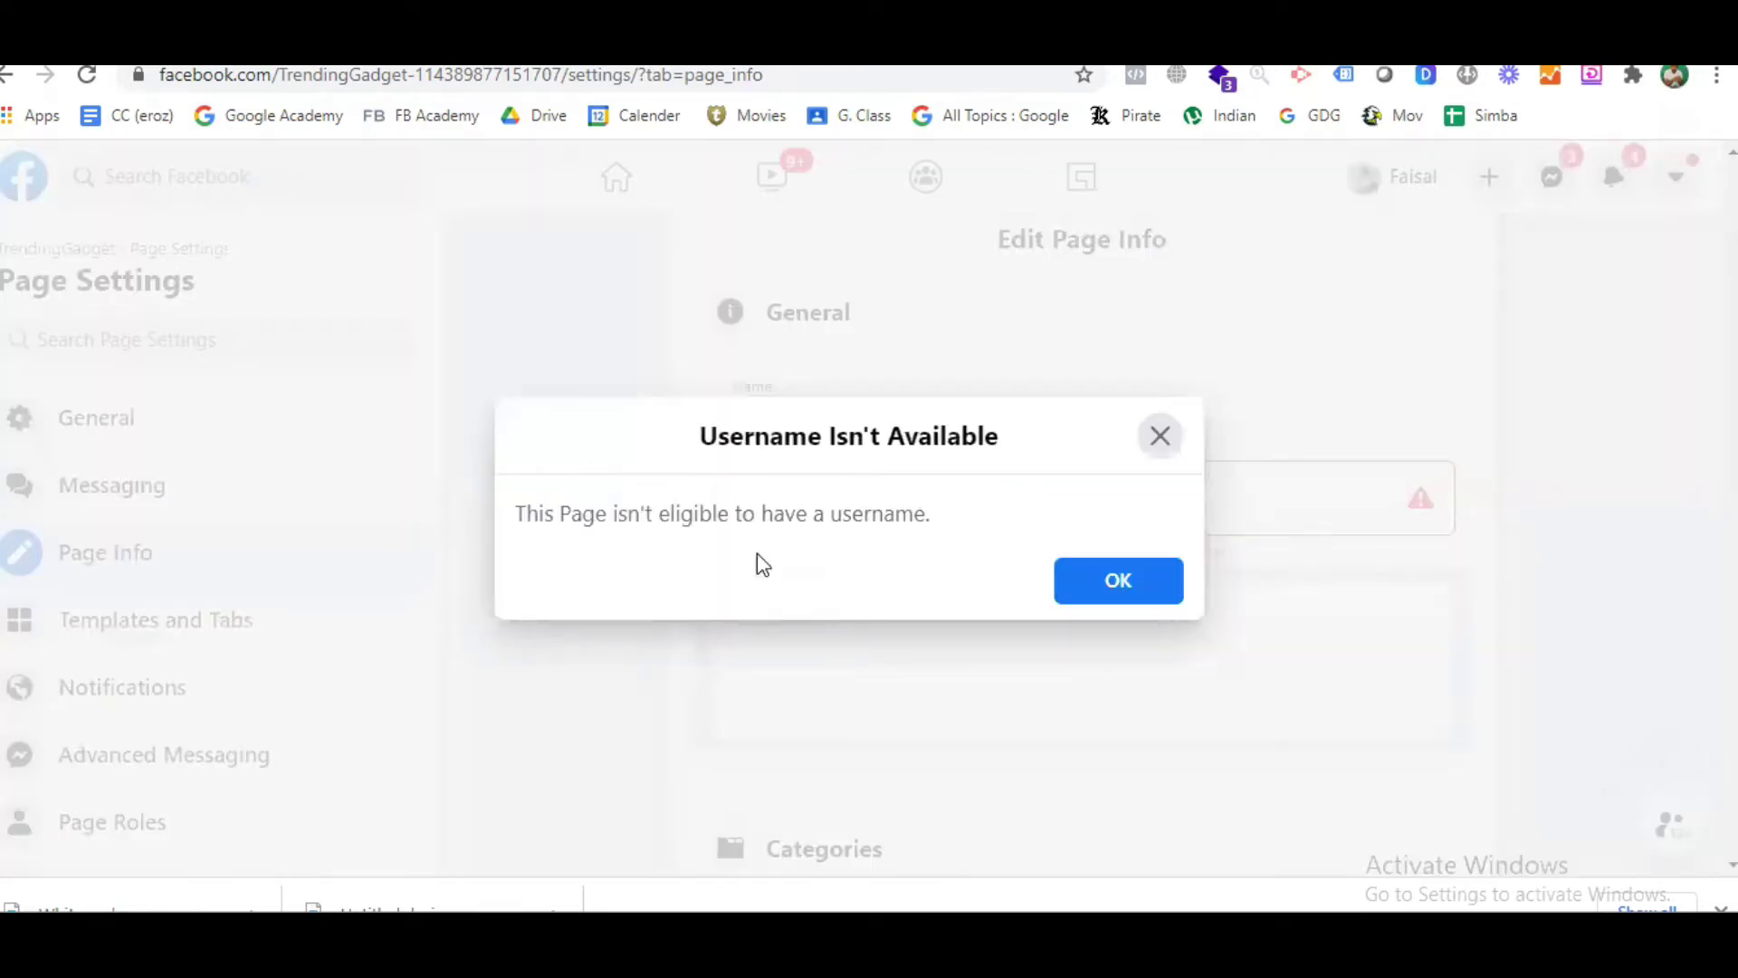
pyautogui.click(1071, 586)
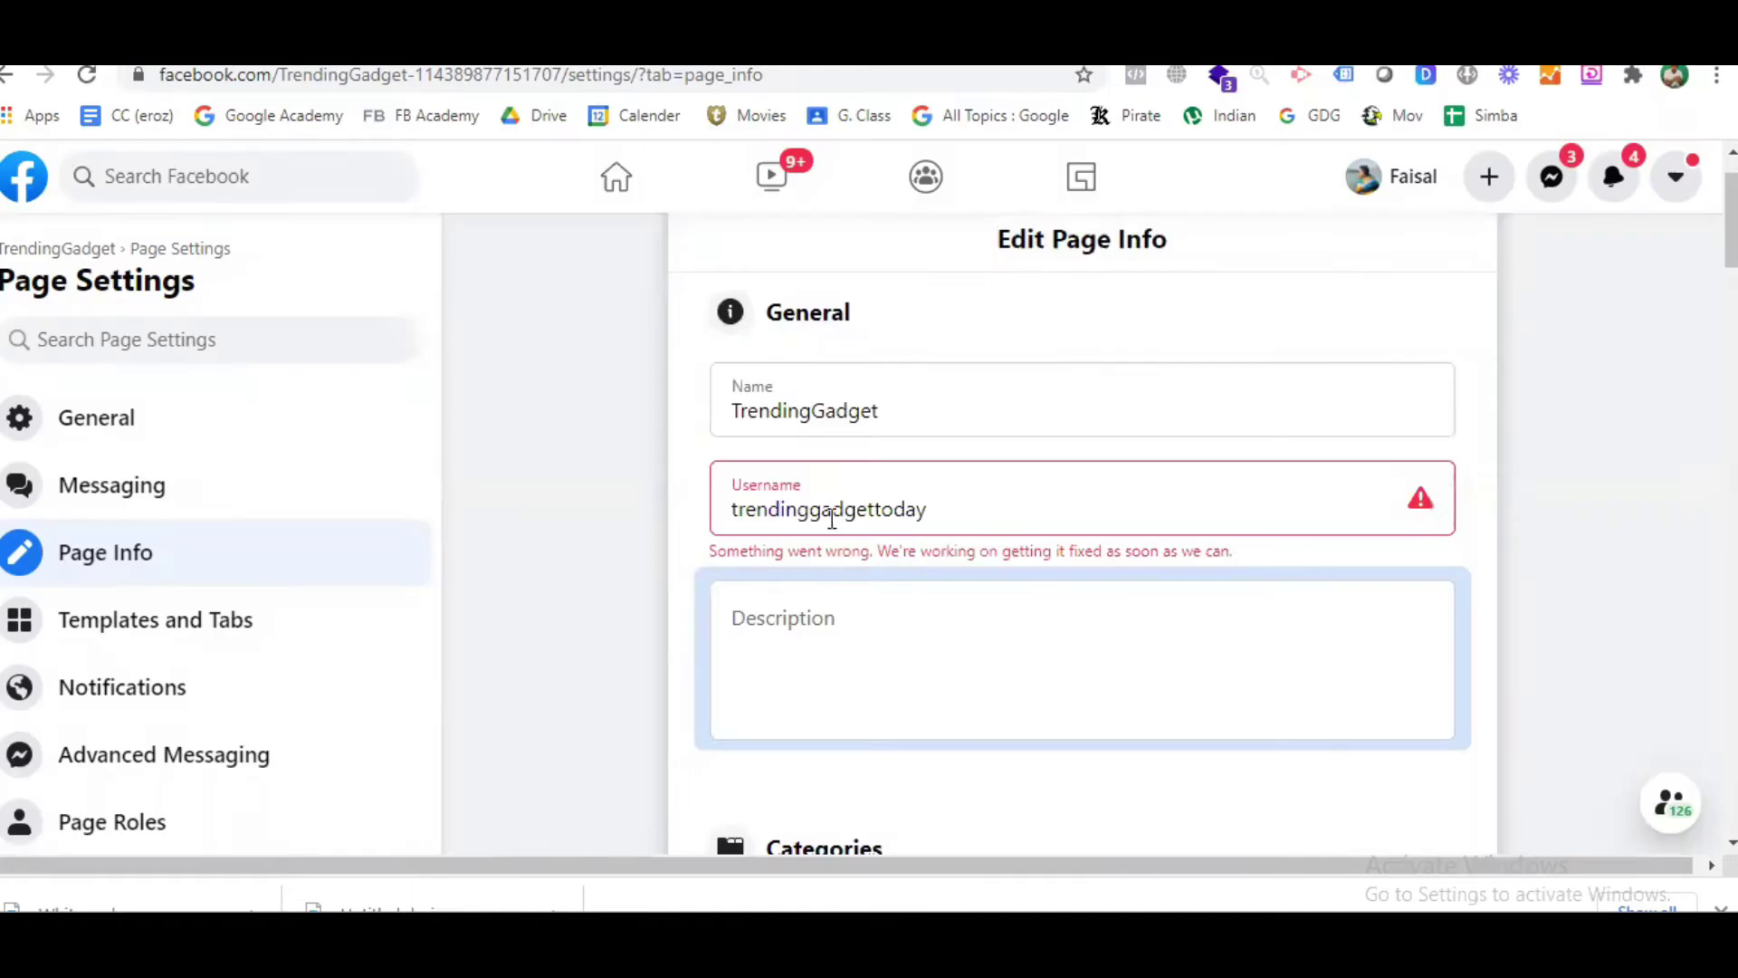
# Clear the Page's username field completely
pyautogui.click(933, 527)
pyautogui.press('BackSpace')
pyautogui.press('BackSpace')
pyautogui.press('BackSpace')
pyautogui.press('BackSpace')
pyautogui.press('BackSpace')
pyautogui.press('BackSpace')
pyautogui.press('BackSpace')
pyautogui.press('BackSpace')
pyautogui.press('BackSpace')
pyautogui.press('BackSpace')
pyautogui.press('BackSpace')
pyautogui.press('BackSpace')
pyautogui.press('BackSpace')
pyautogui.press('BackSpace')
pyautogui.press('BackSpace')
pyautogui.press('BackSpace')
pyautogui.press('BackSpace')
pyautogui.press('BackSpace')
pyautogui.press('BackSpace')
pyautogui.click(679, 563)
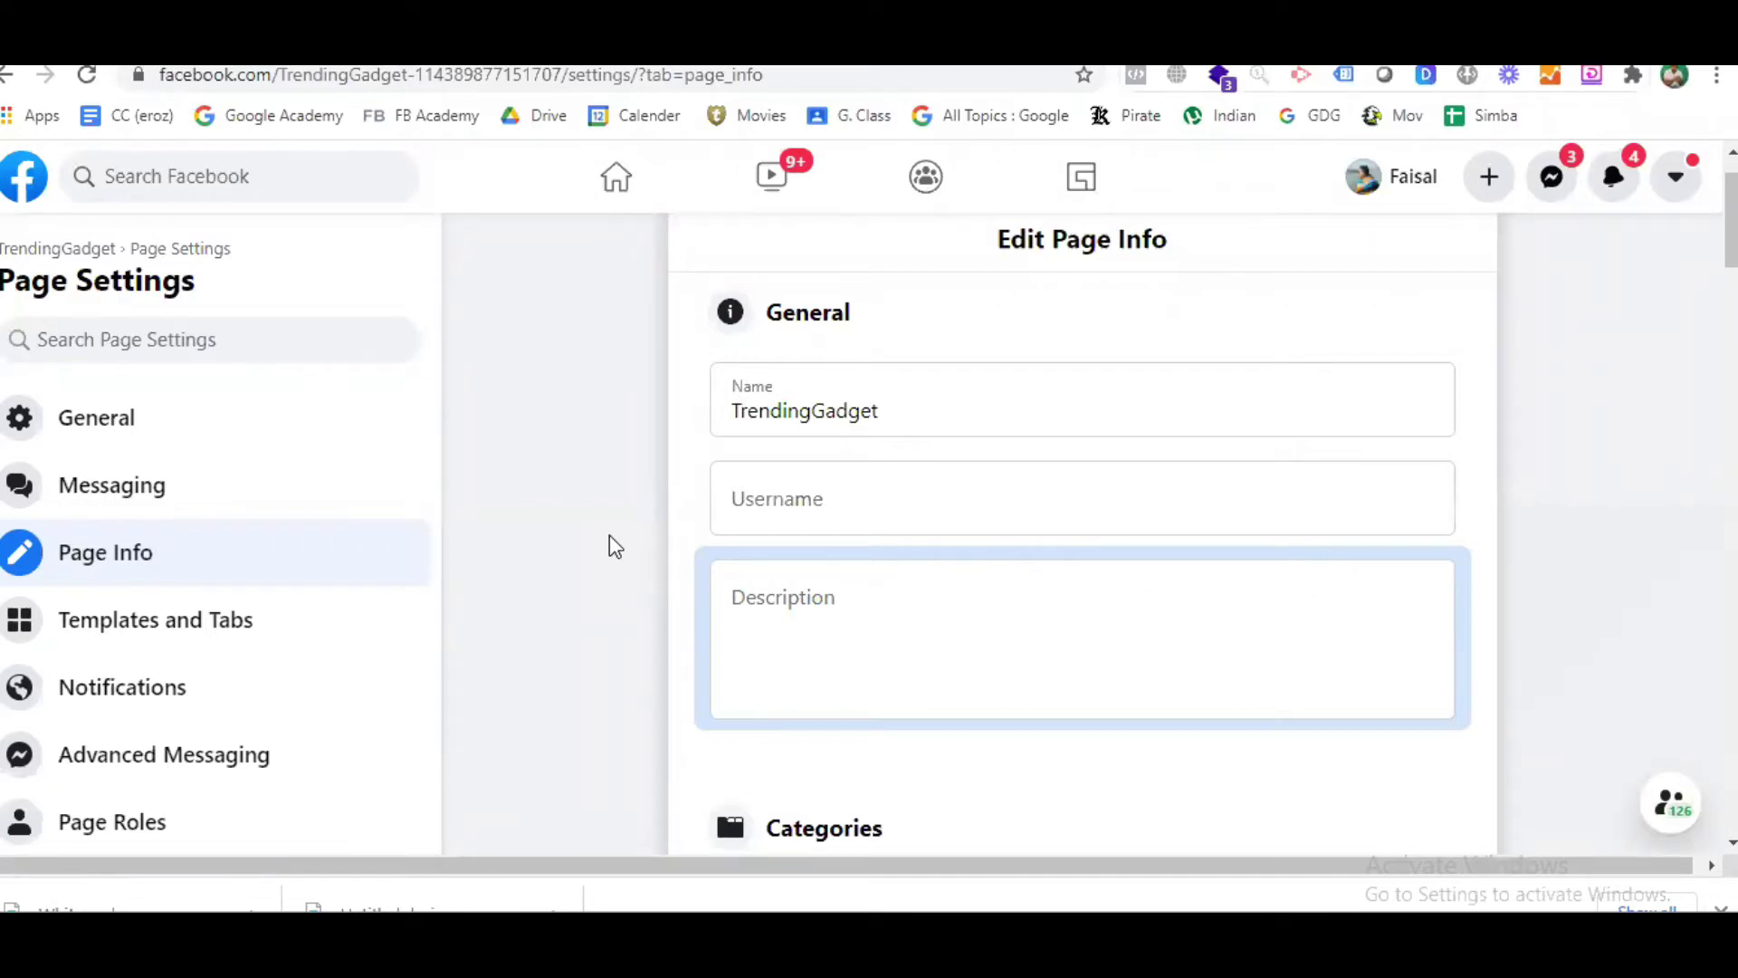
# Enter the Page description "Trending Gadget is one stop solution for all of your gadget."
pyautogui.scroll(-2, 534, 561)
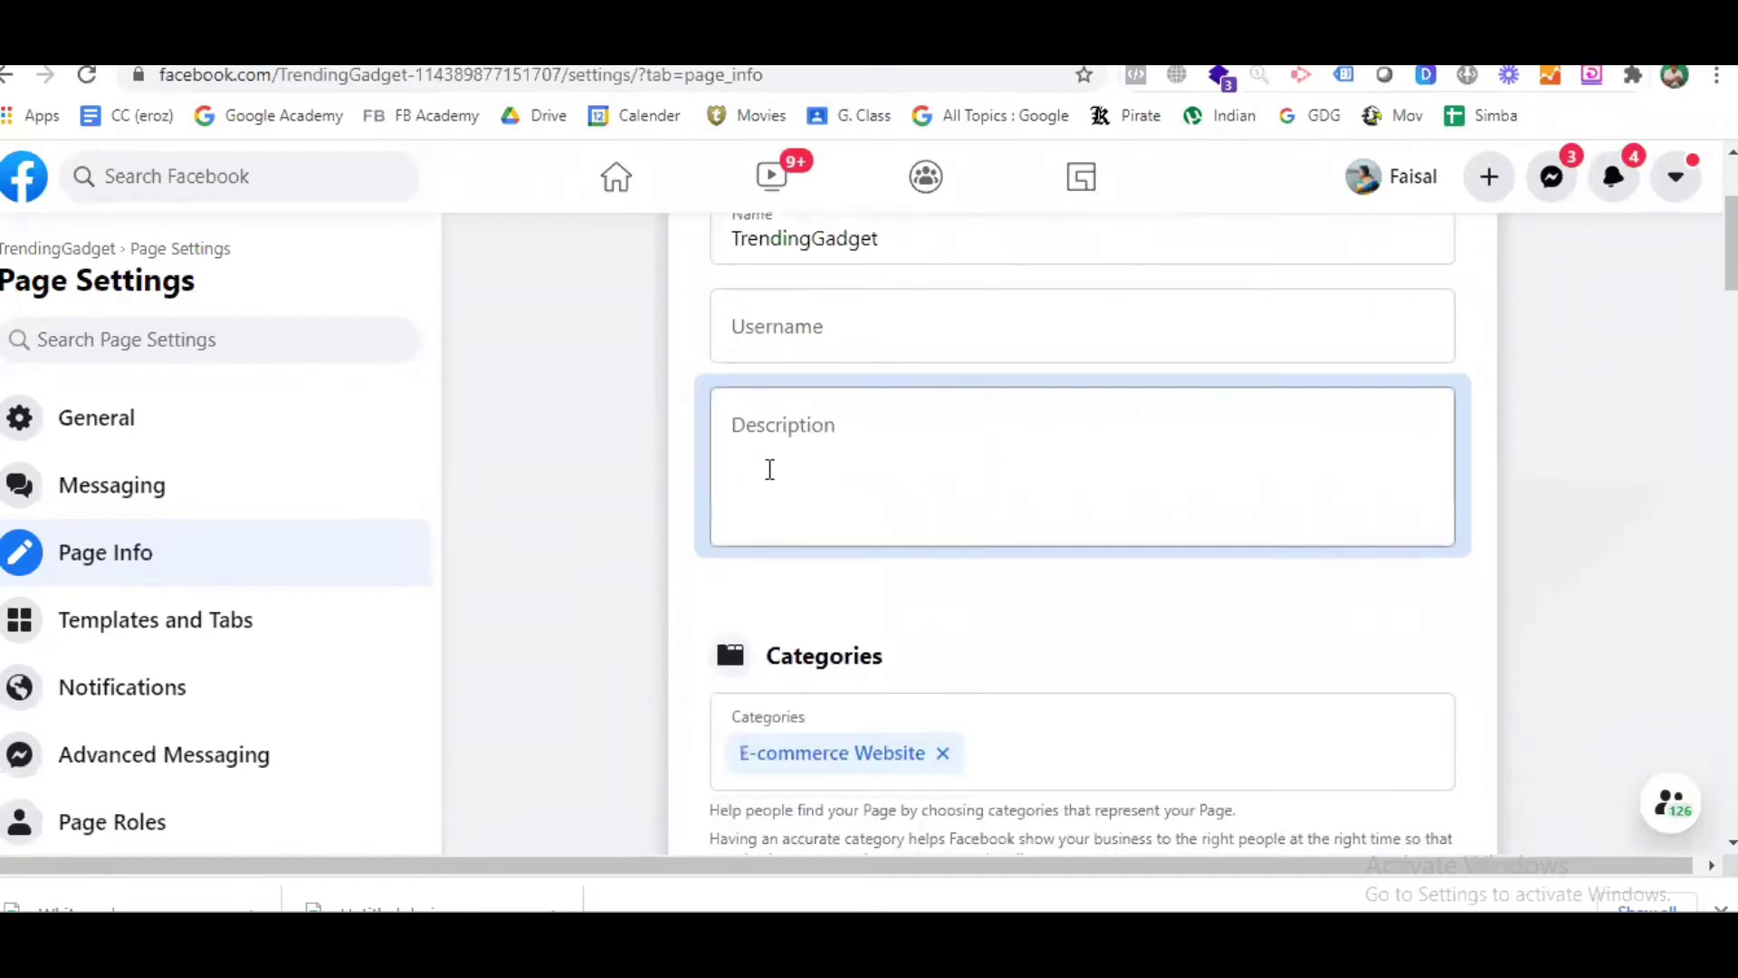
pyautogui.click(775, 470)
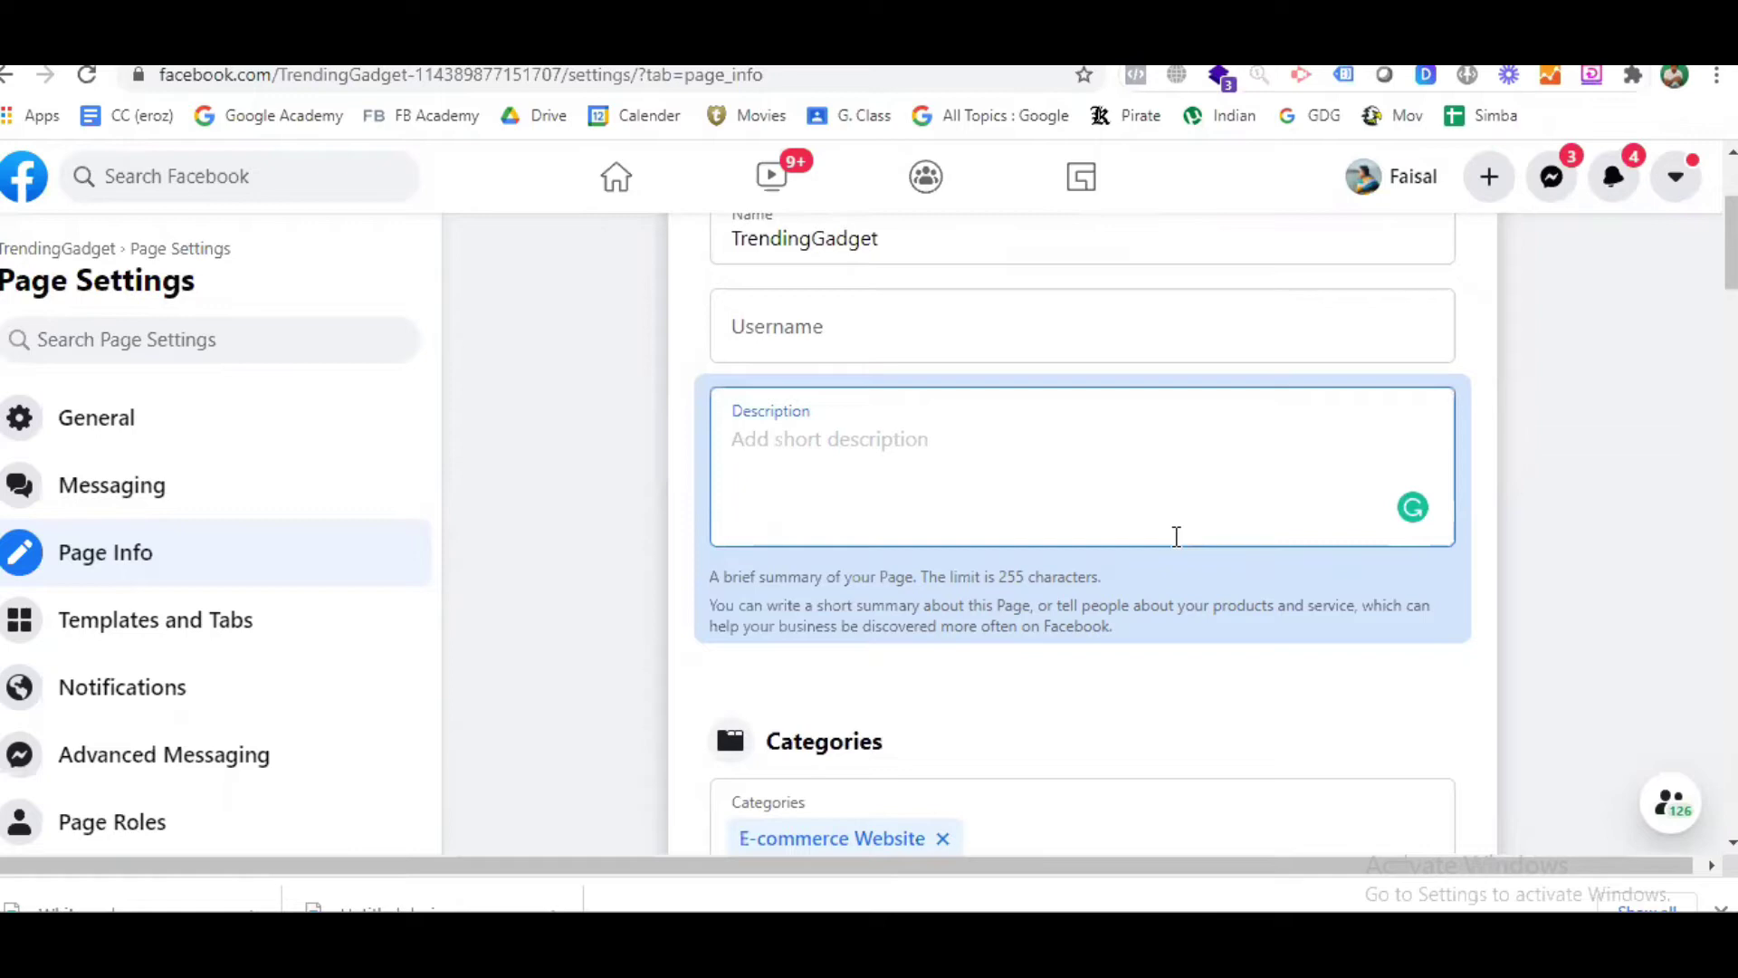
pyautogui.write('Trendign')
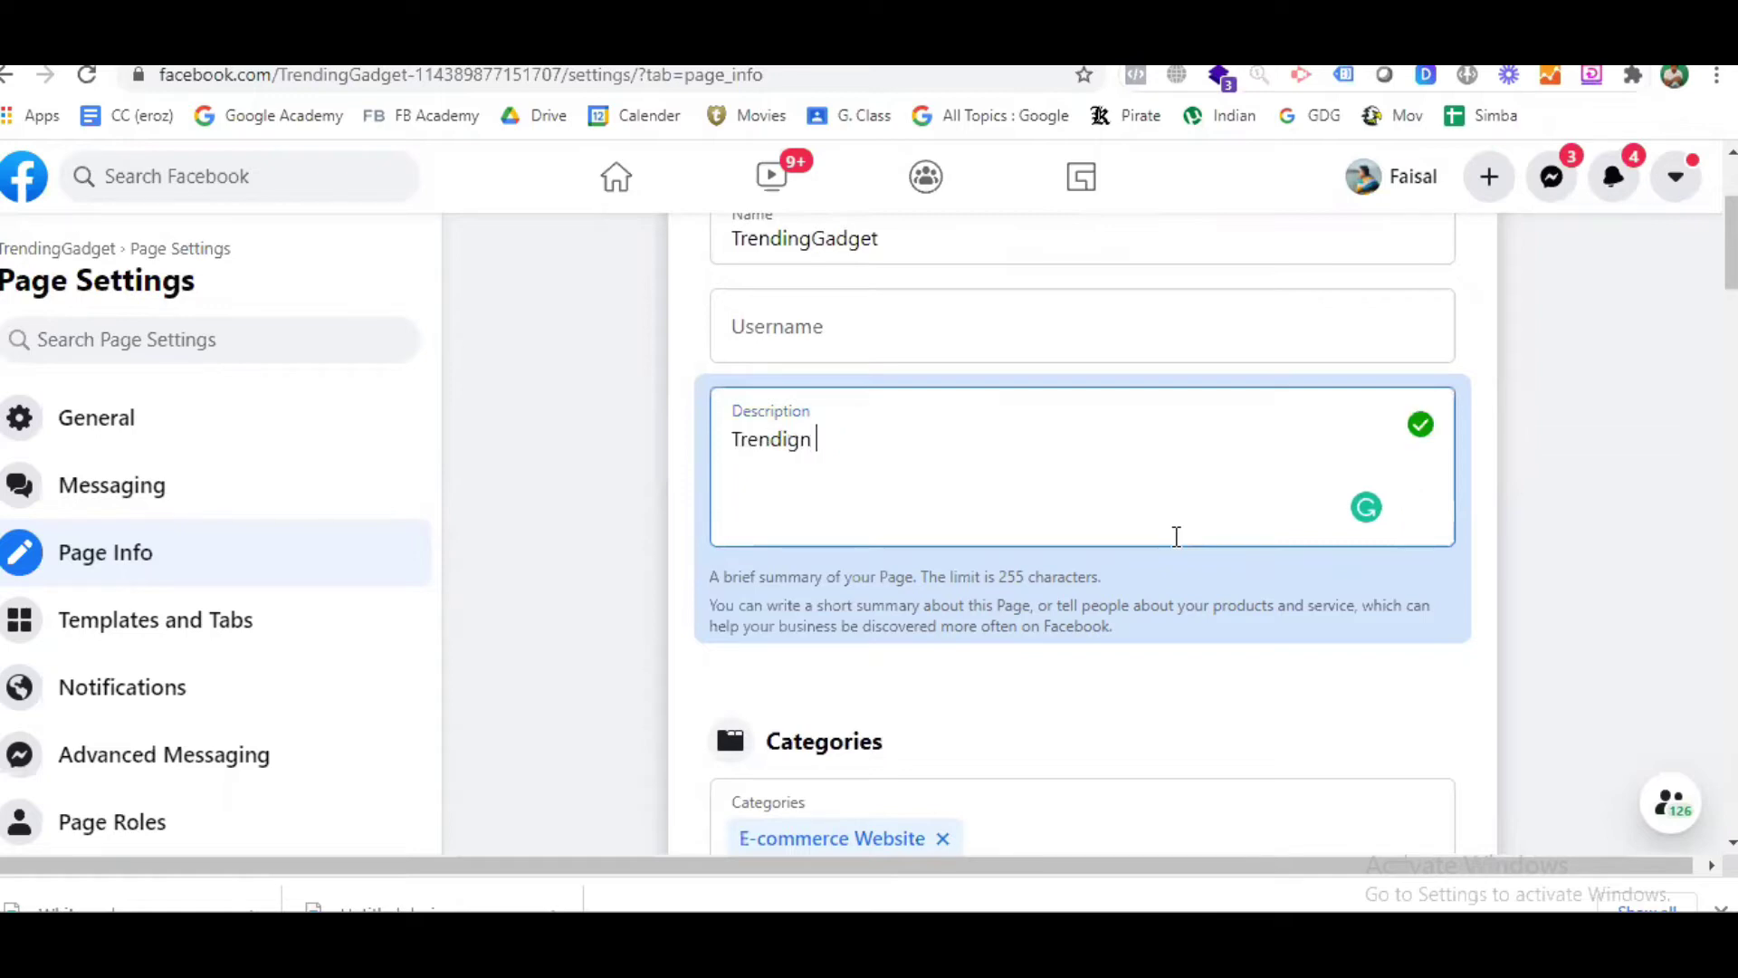
pyautogui.press('BackSpace')
pyautogui.press('BackSpace')
pyautogui.press('BackSpace')
pyautogui.write('ng Gadgets')
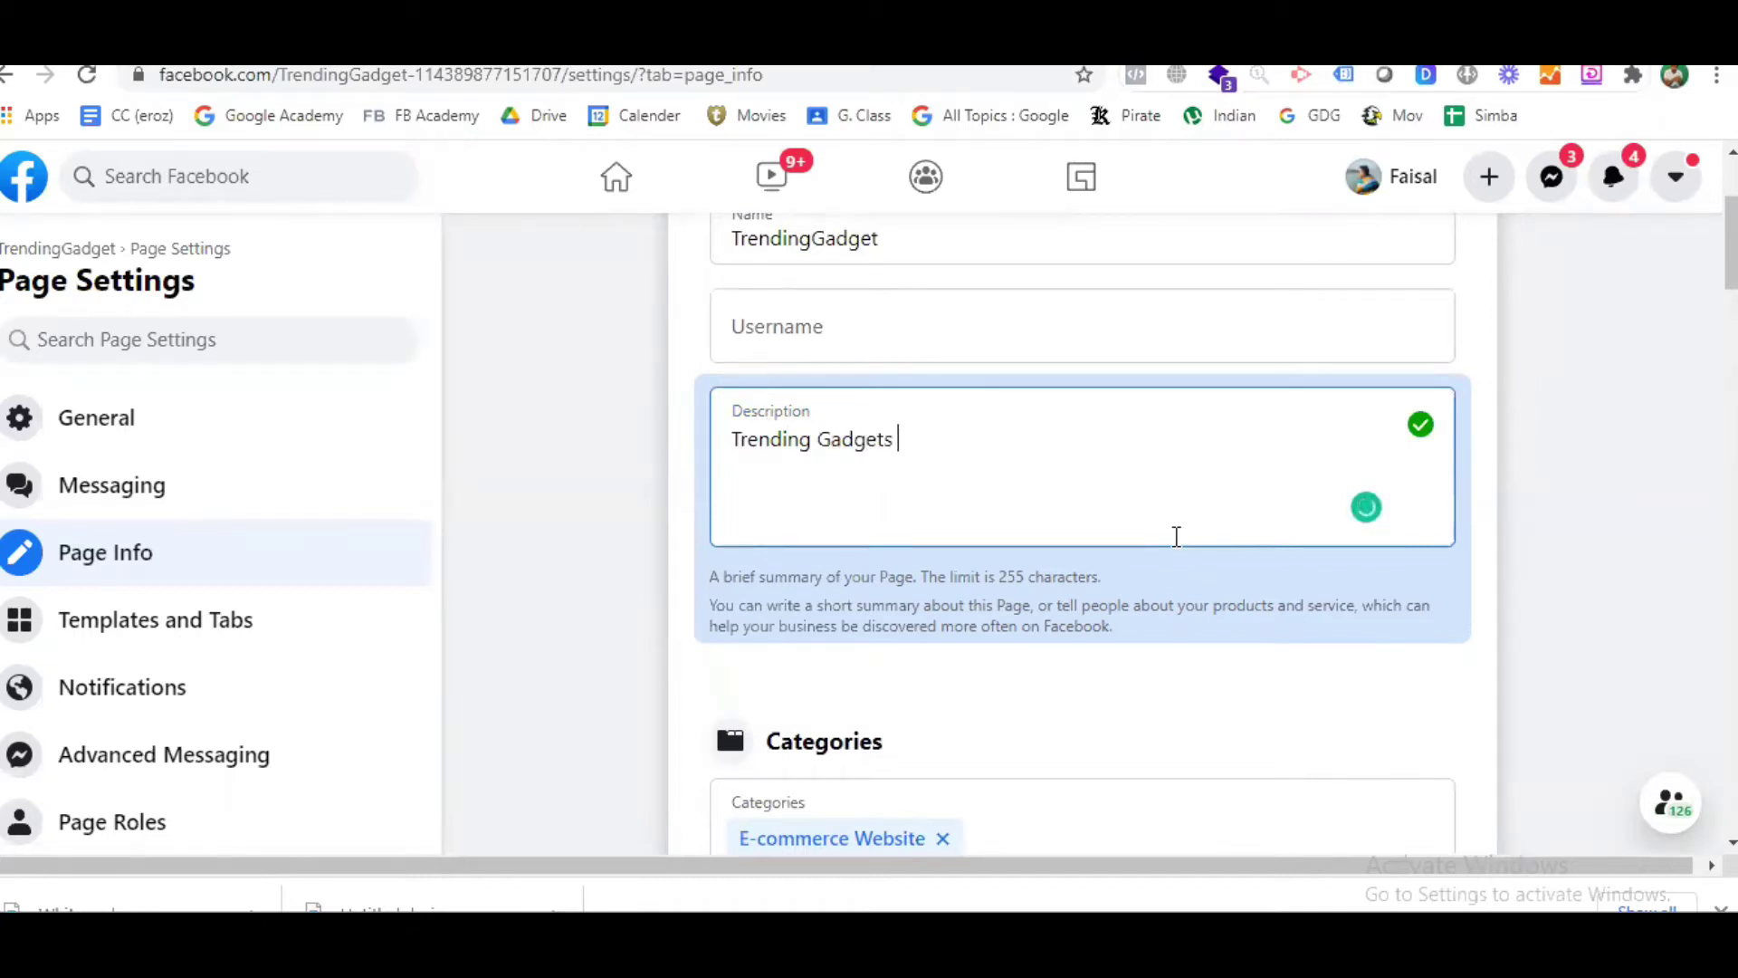
pyautogui.write('  is one stop solutions')
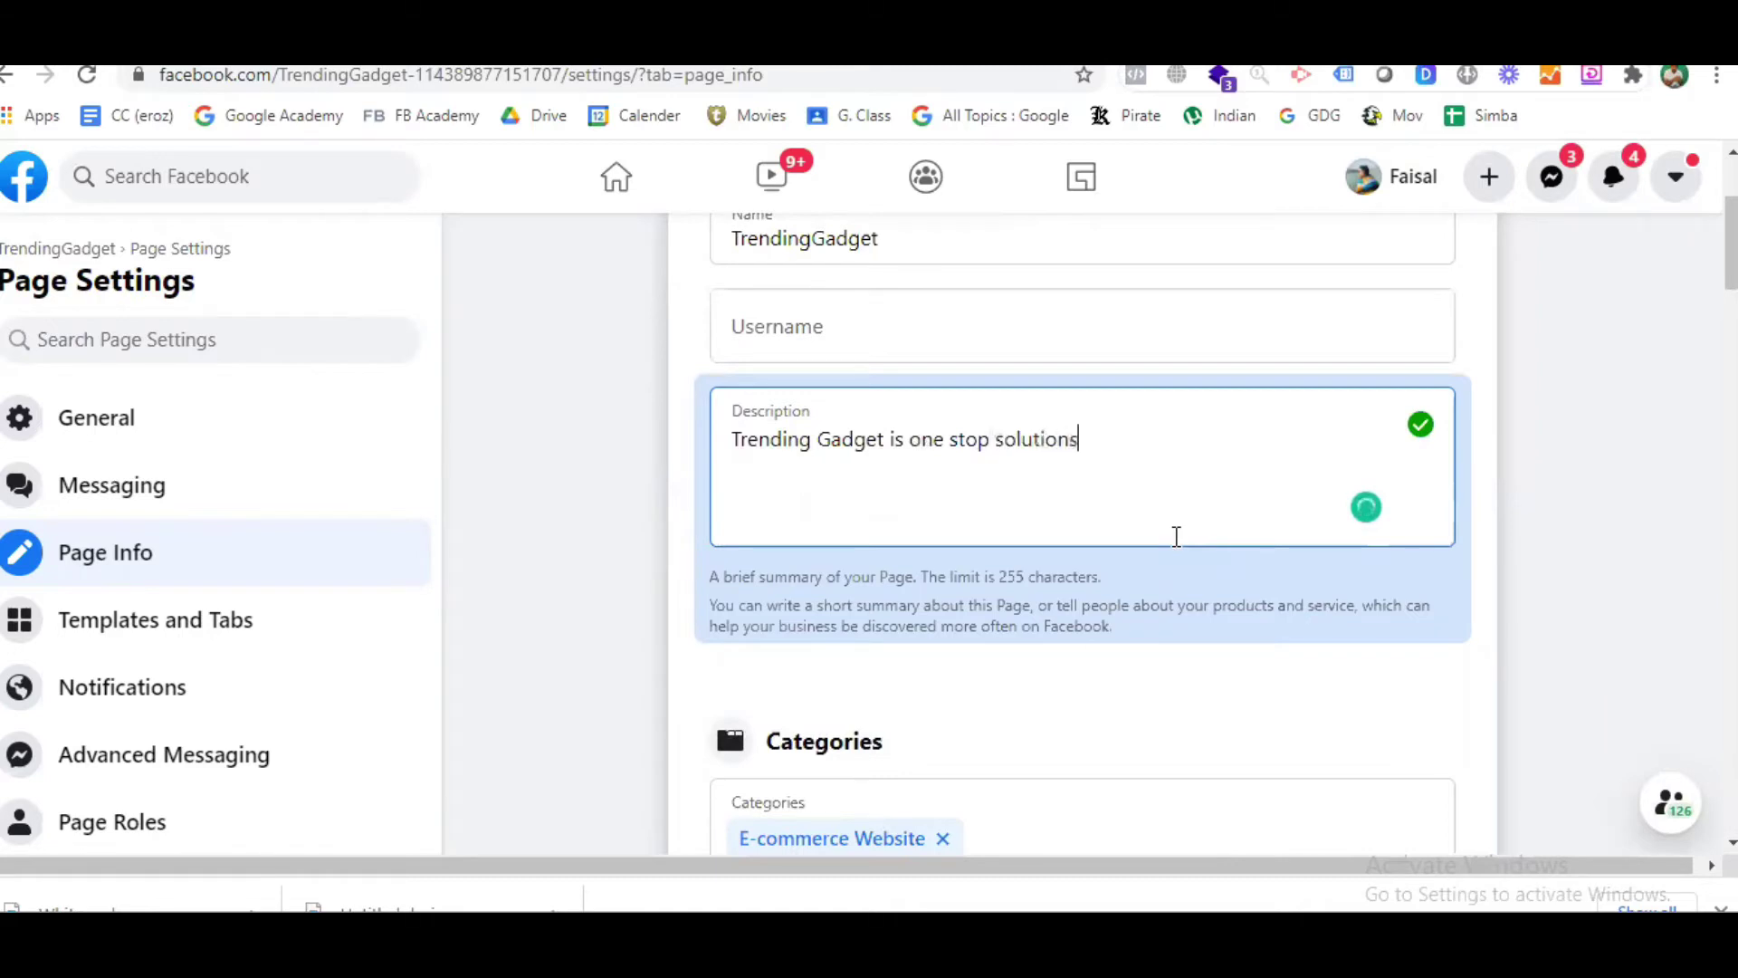
pyautogui.press('BackSpace')
pyautogui.write('for al')
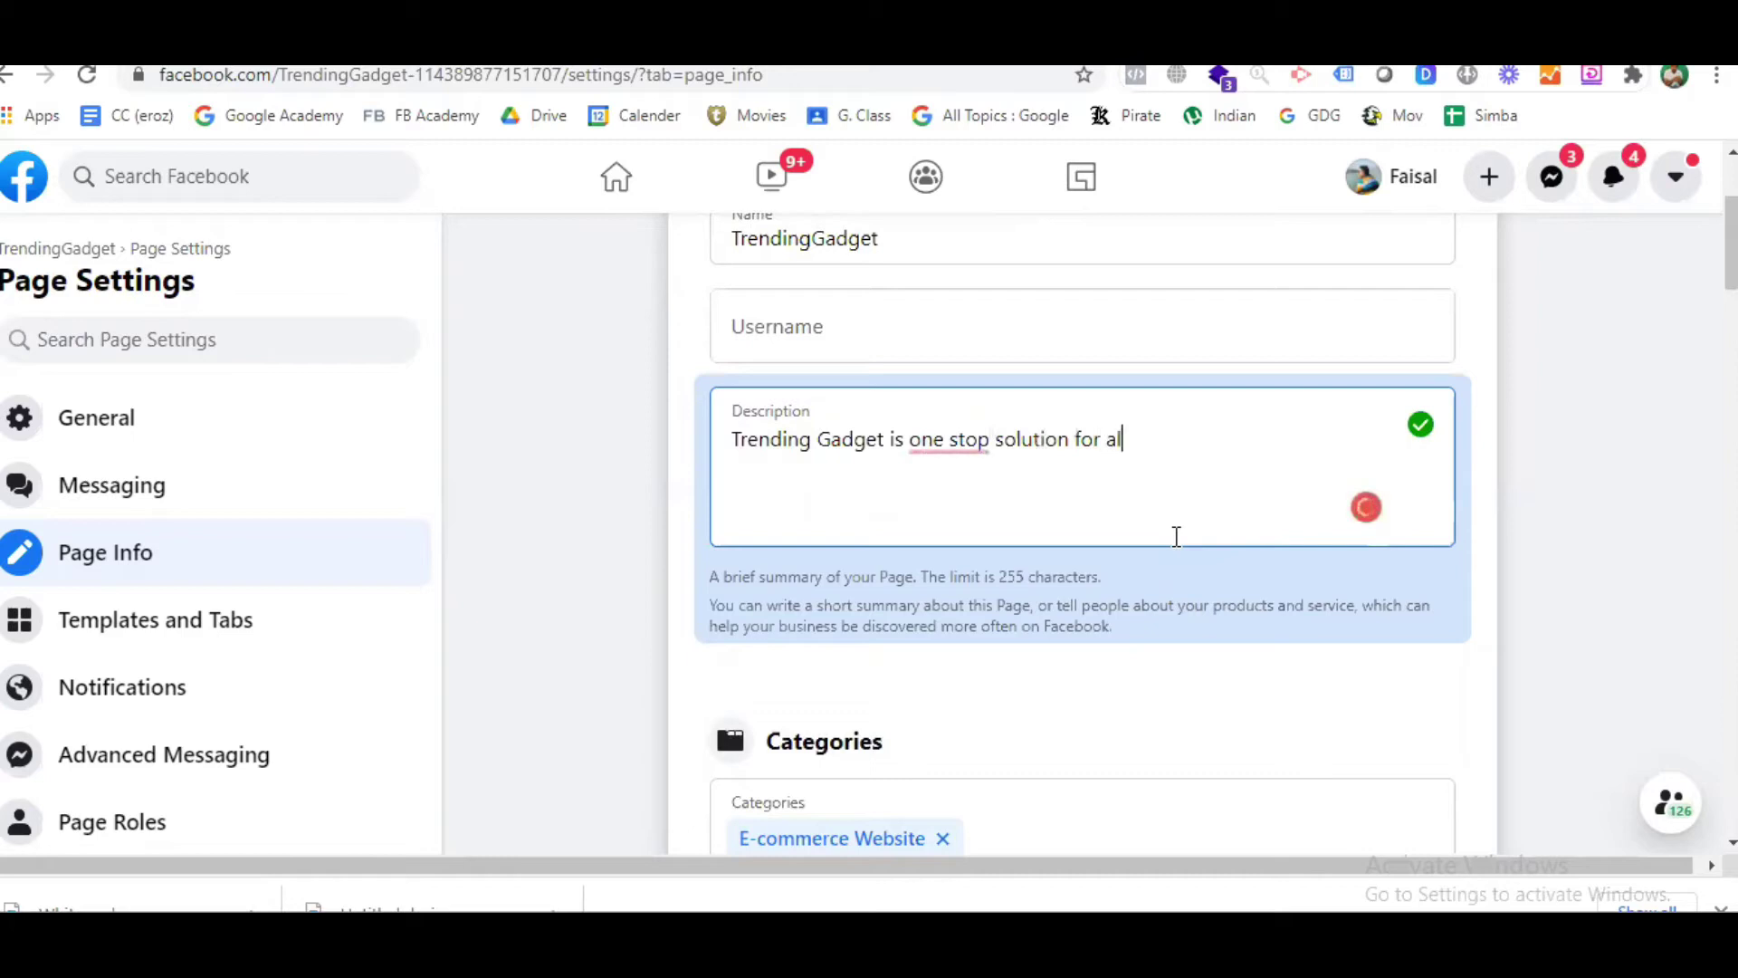
pyautogui.write('l of your gadg')
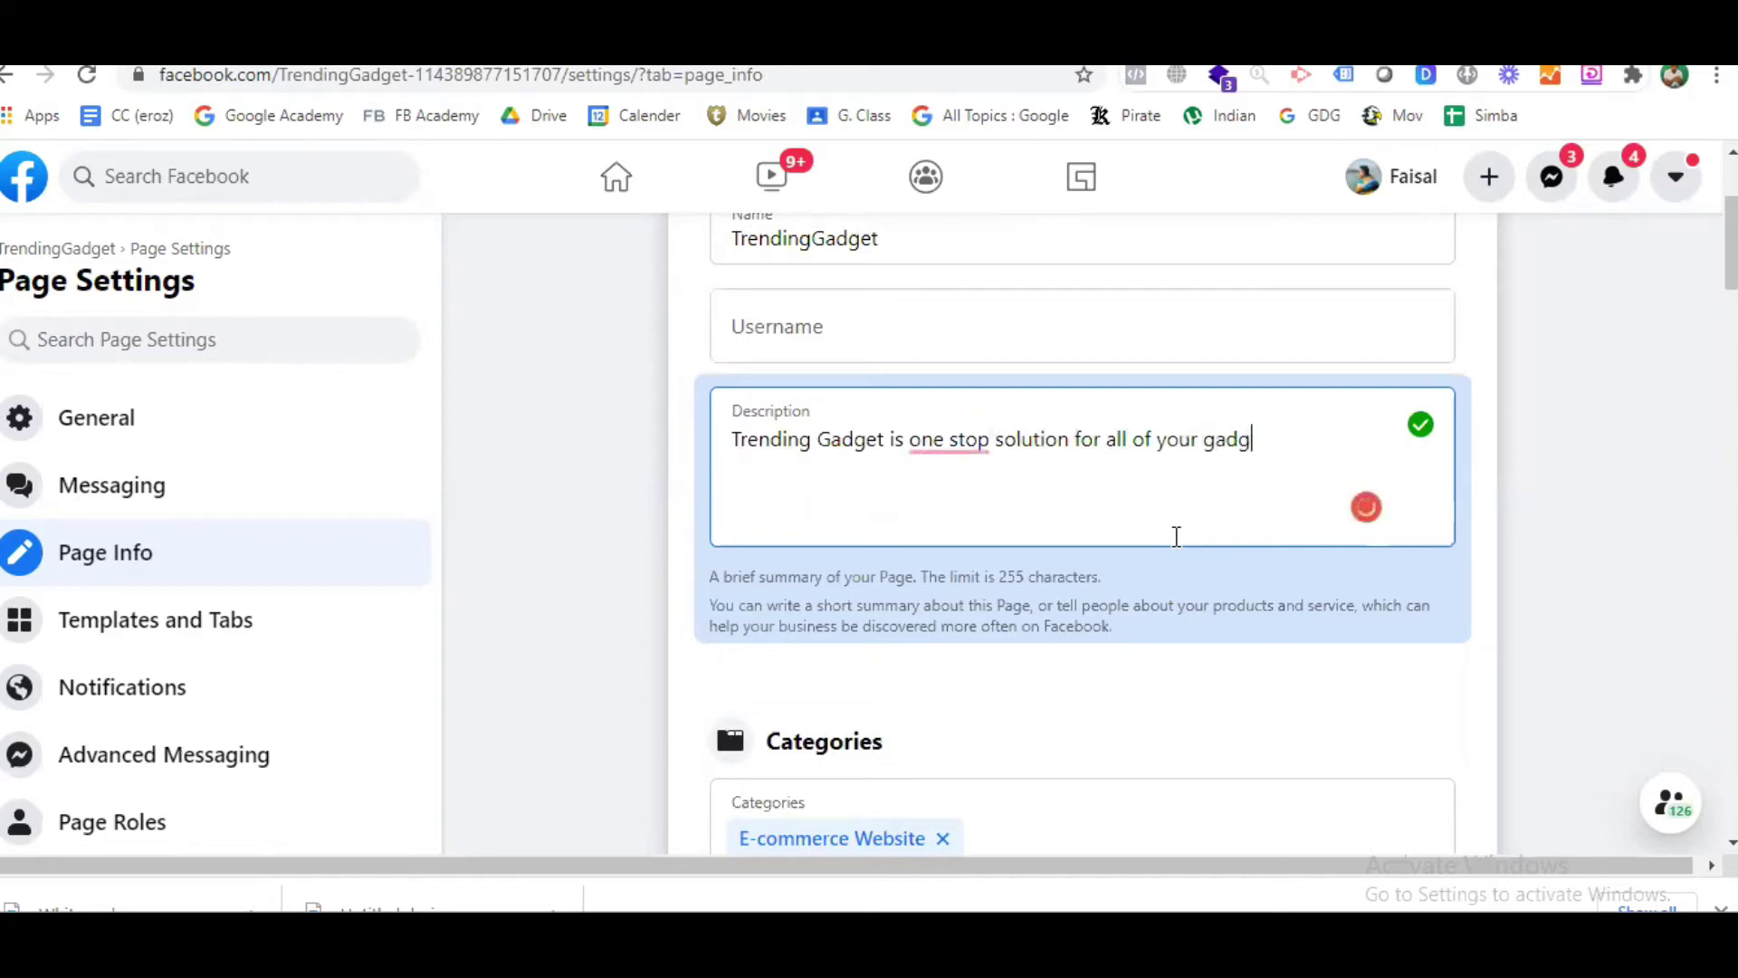
pyautogui.write('ets.')
# Accept the Grammarly corrections "one-stop" and "gadgets" in the Page description
pyautogui.moveTo(941, 446)
pyautogui.click(935, 512)
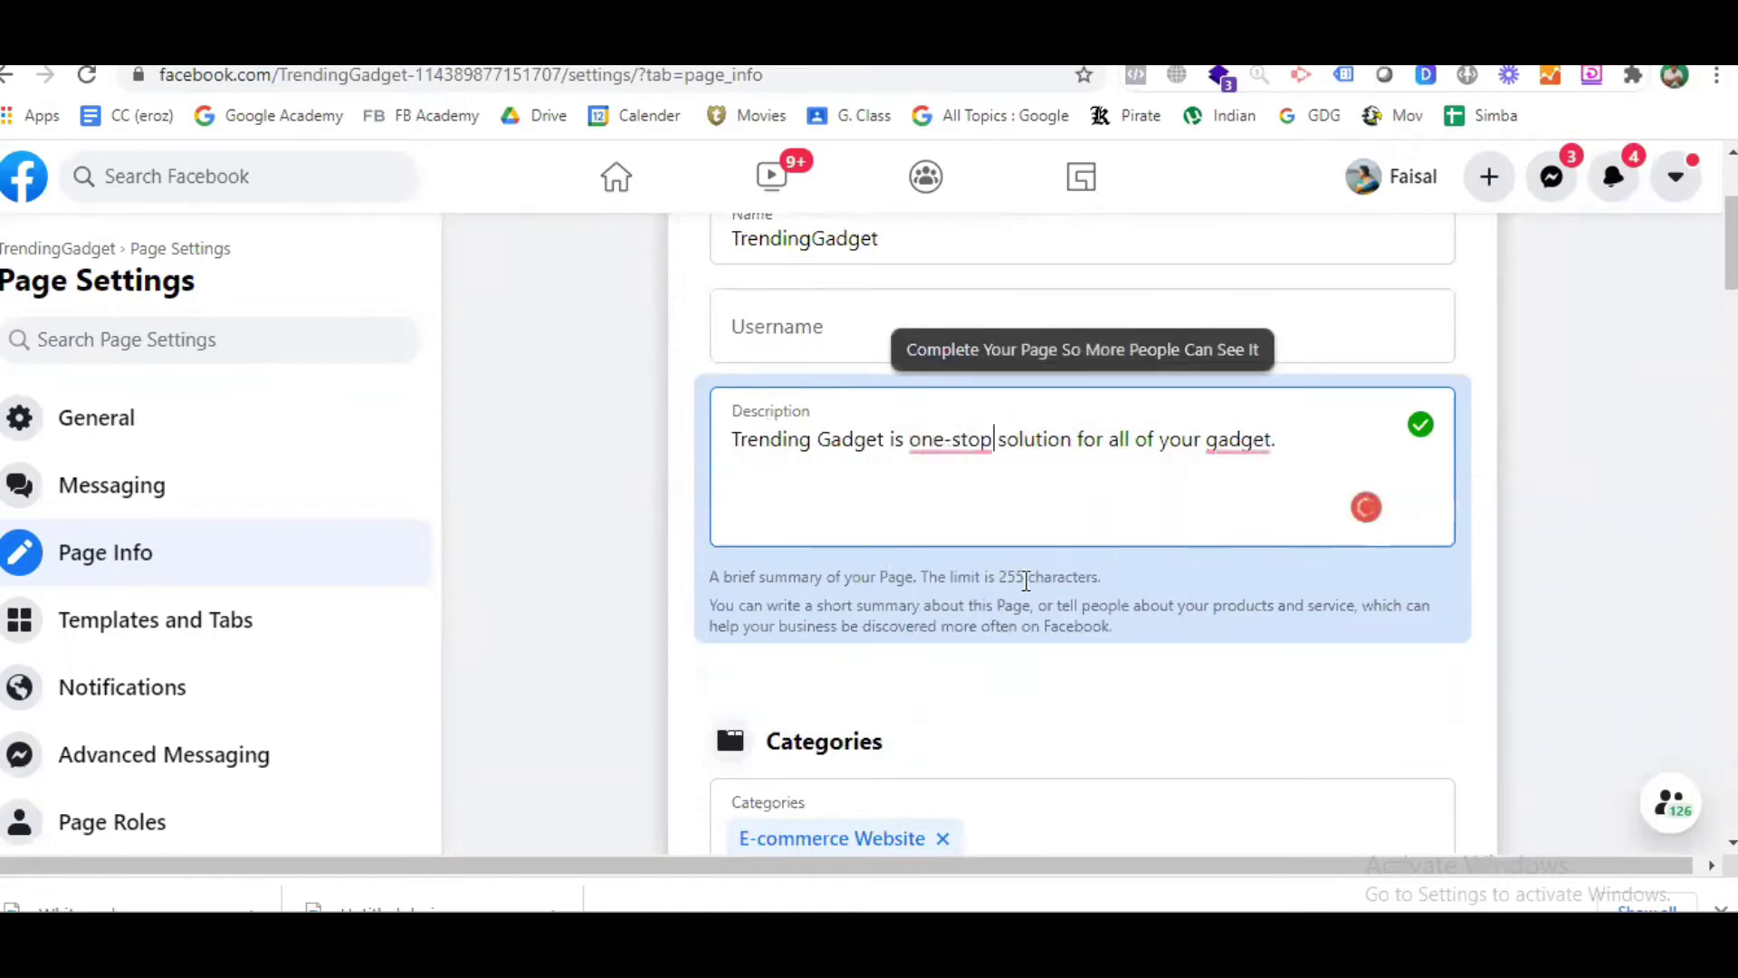
pyautogui.moveTo(1233, 448)
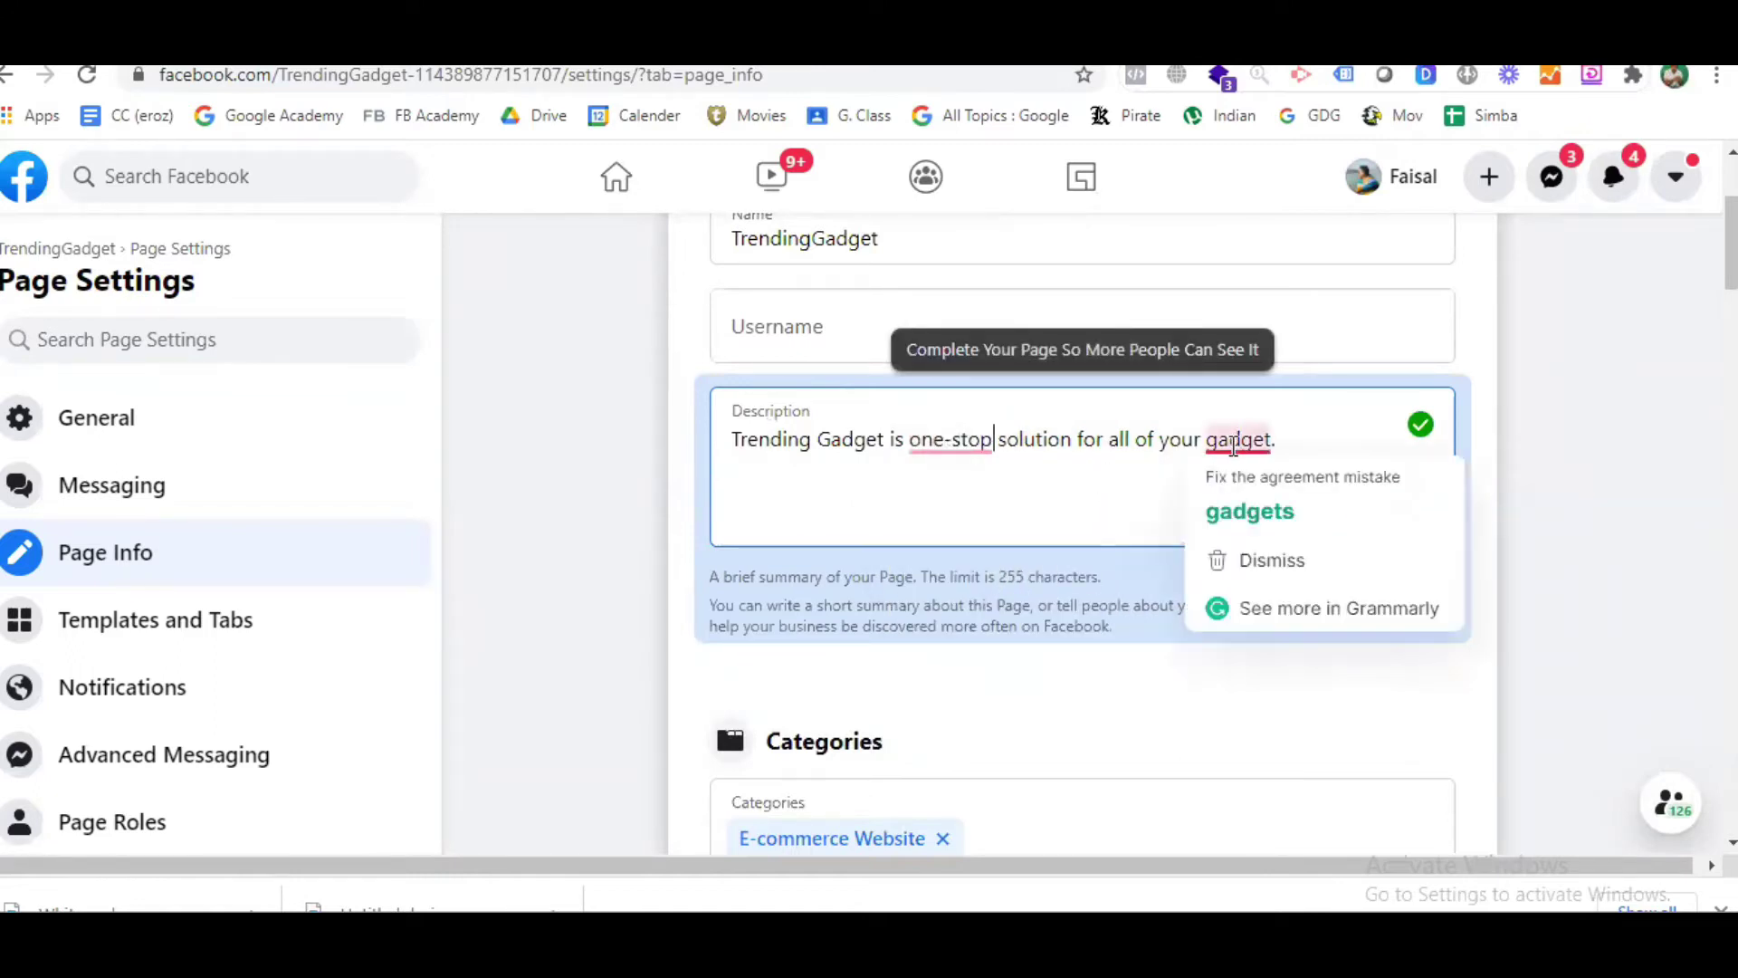
pyautogui.click(1238, 486)
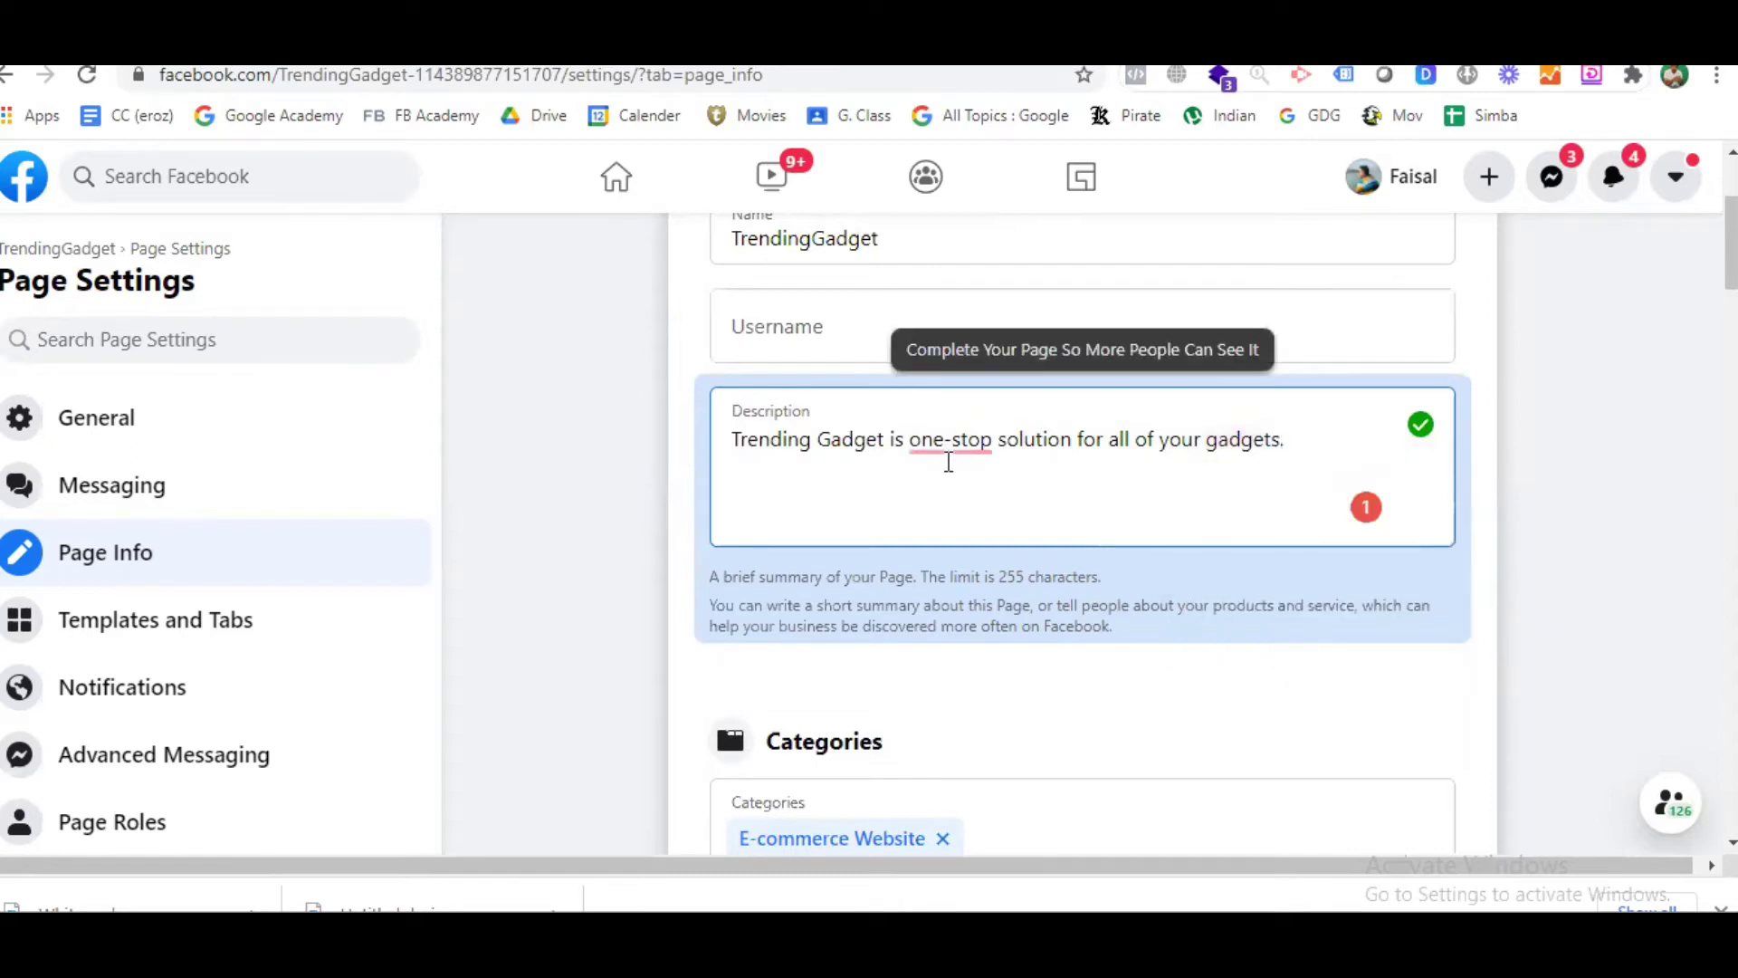
# Add Games/Toys to the Page's categories
pyautogui.scroll(-4, 584, 504)
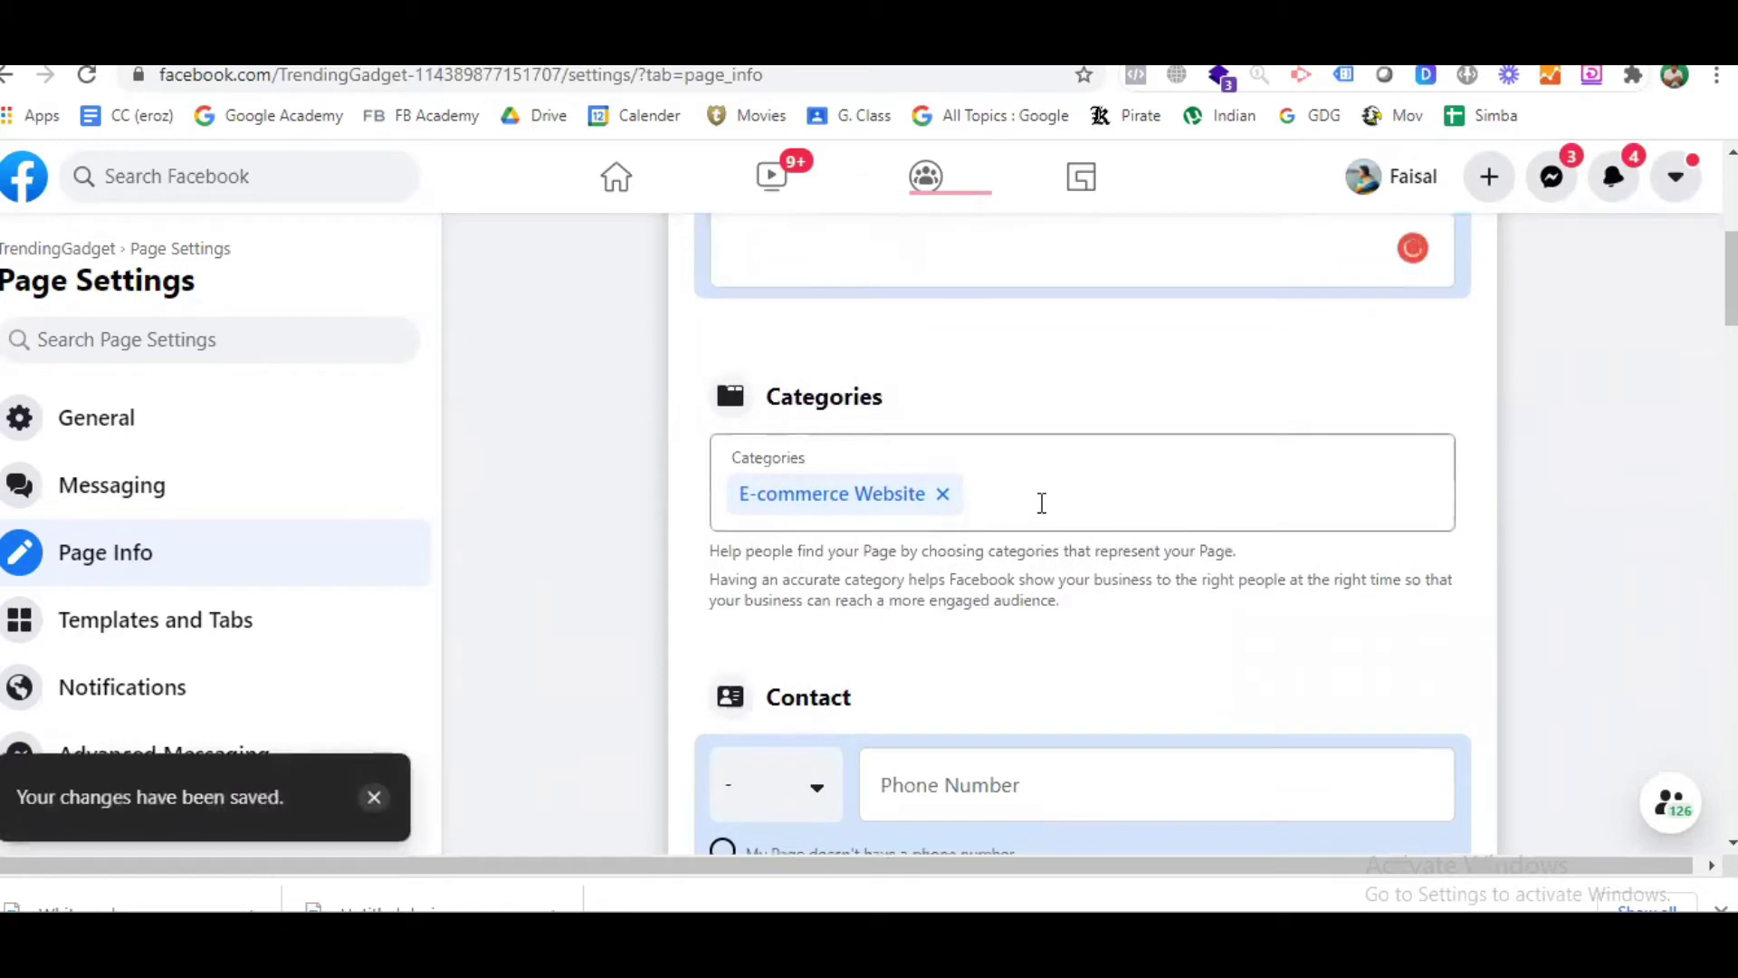
pyautogui.click(1042, 503)
pyautogui.write('ga')
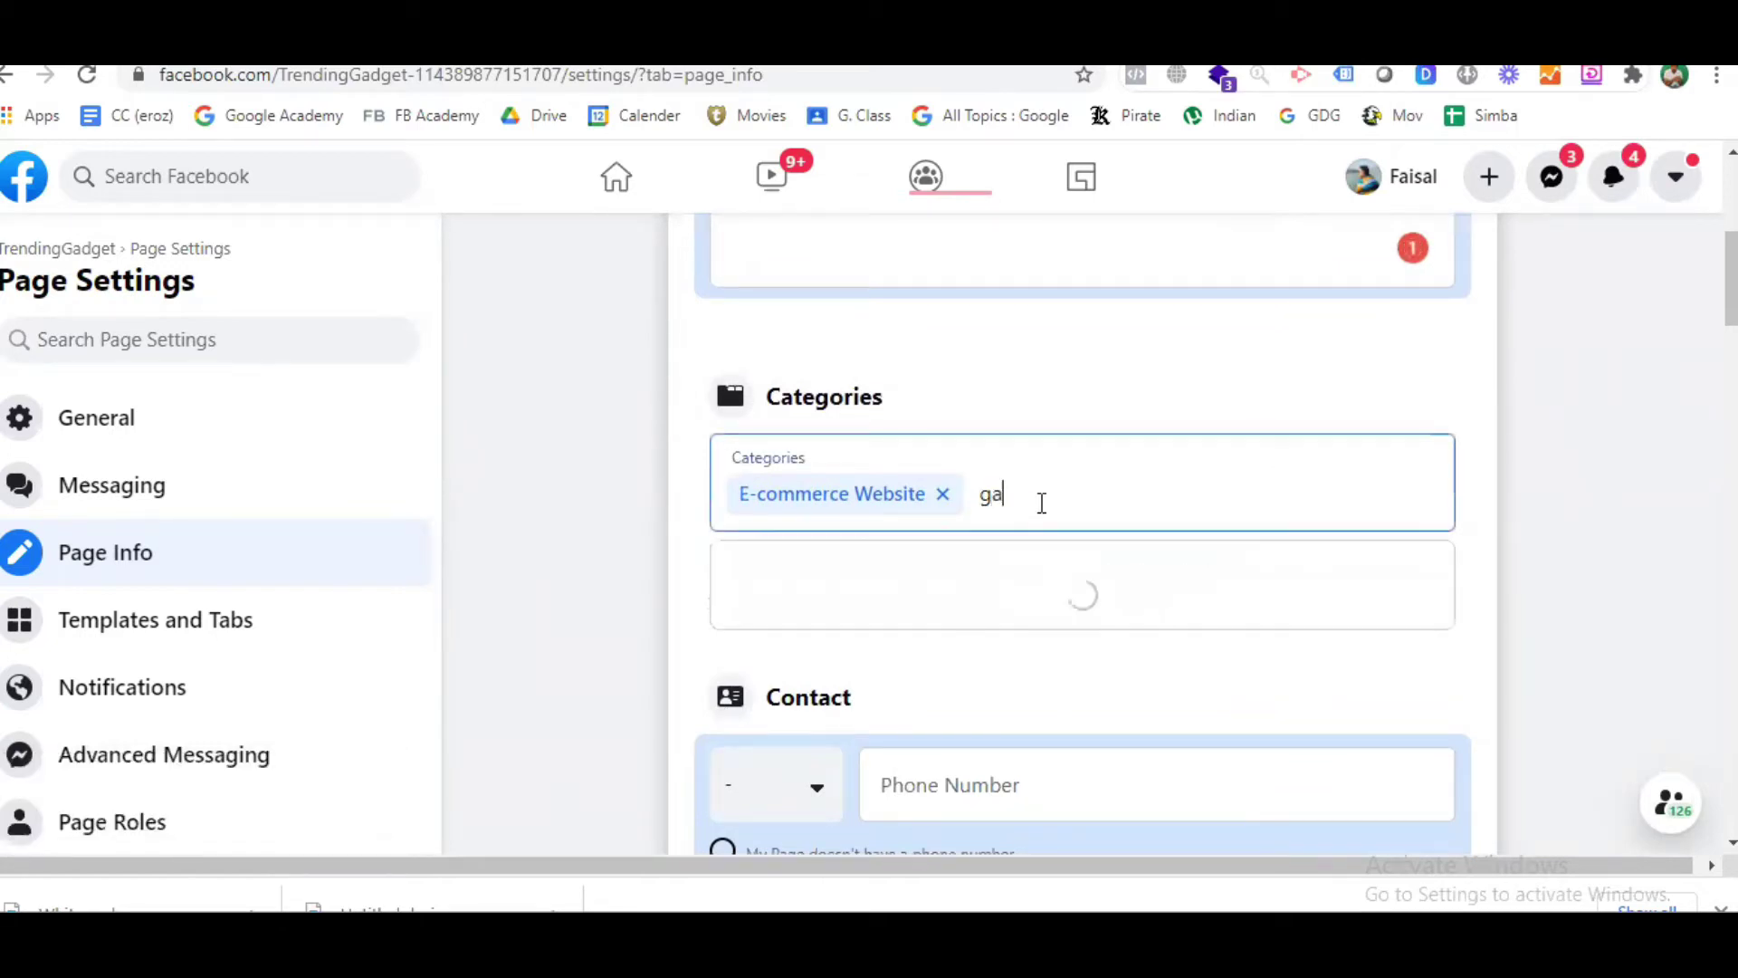
pyautogui.write('d')
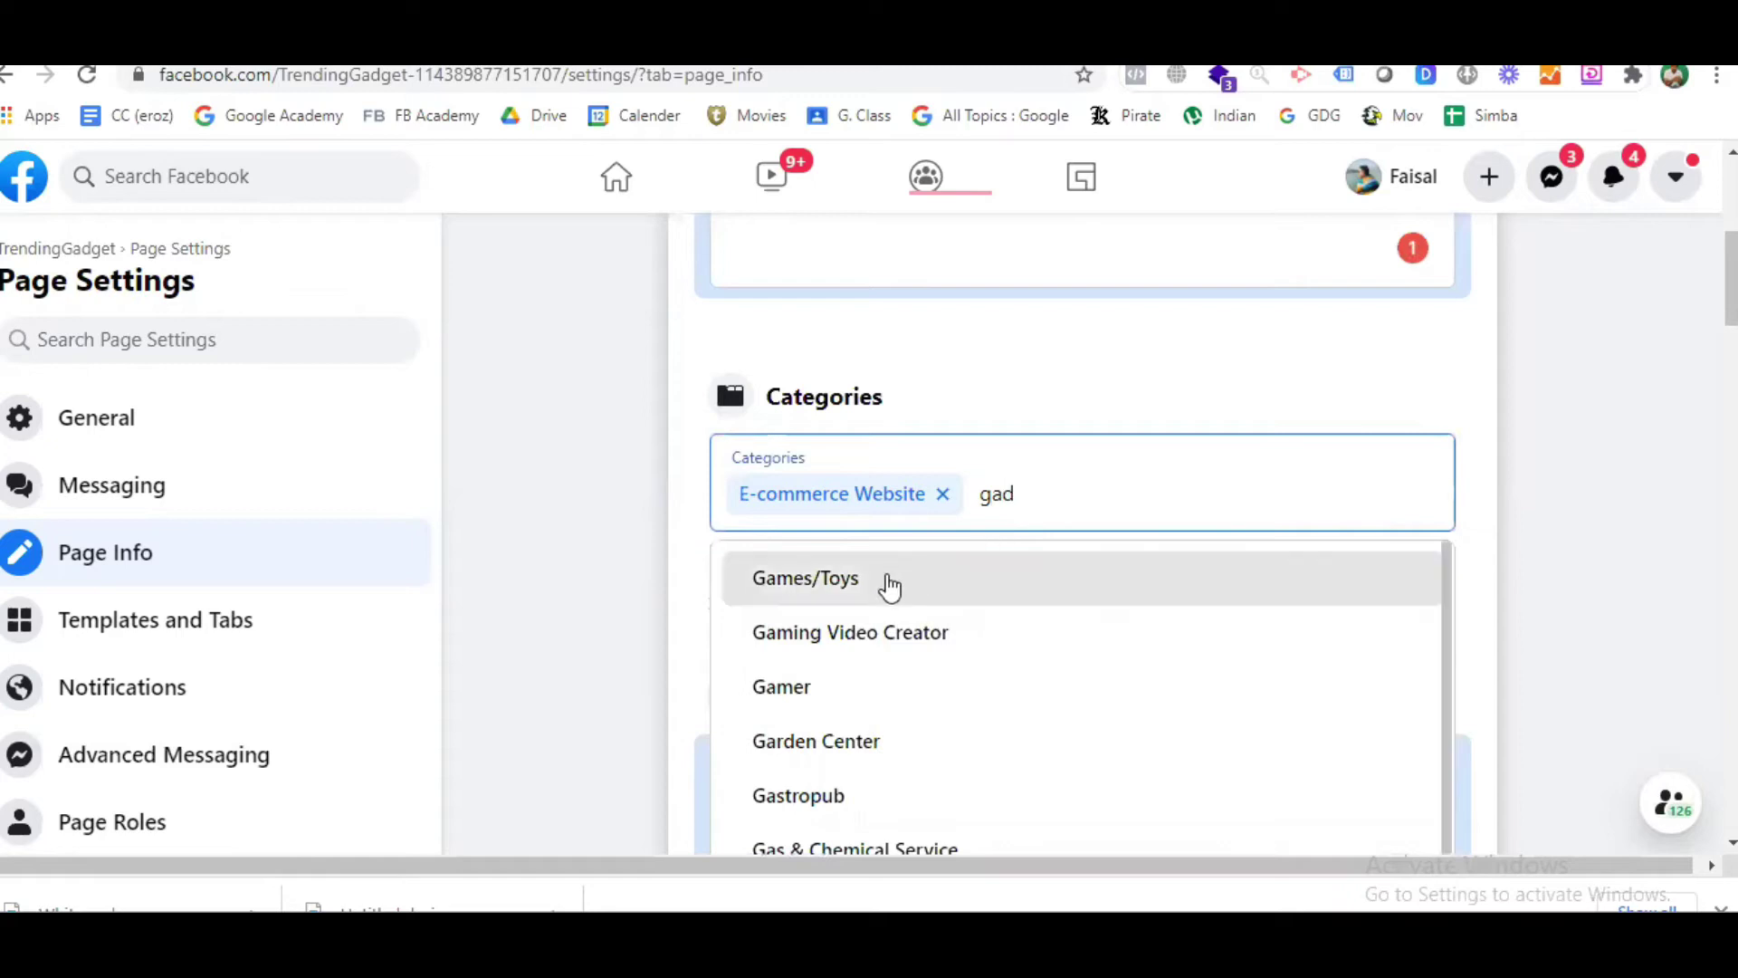
pyautogui.press('BackSpace')
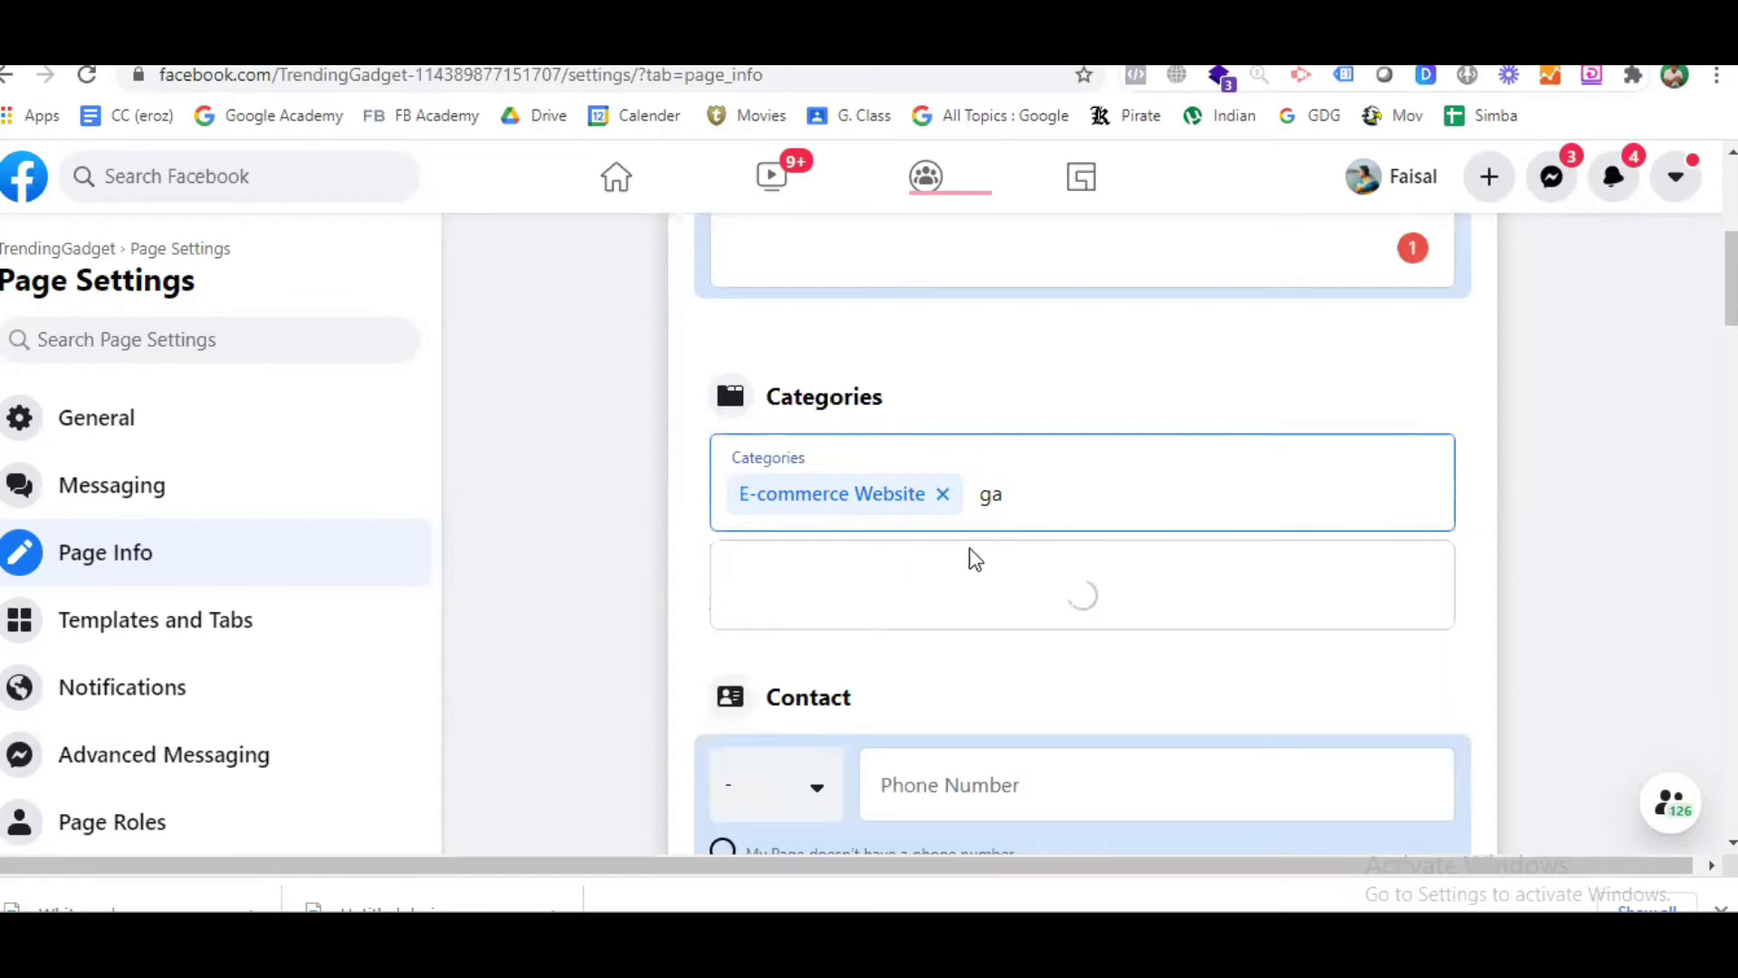
pyautogui.click(941, 576)
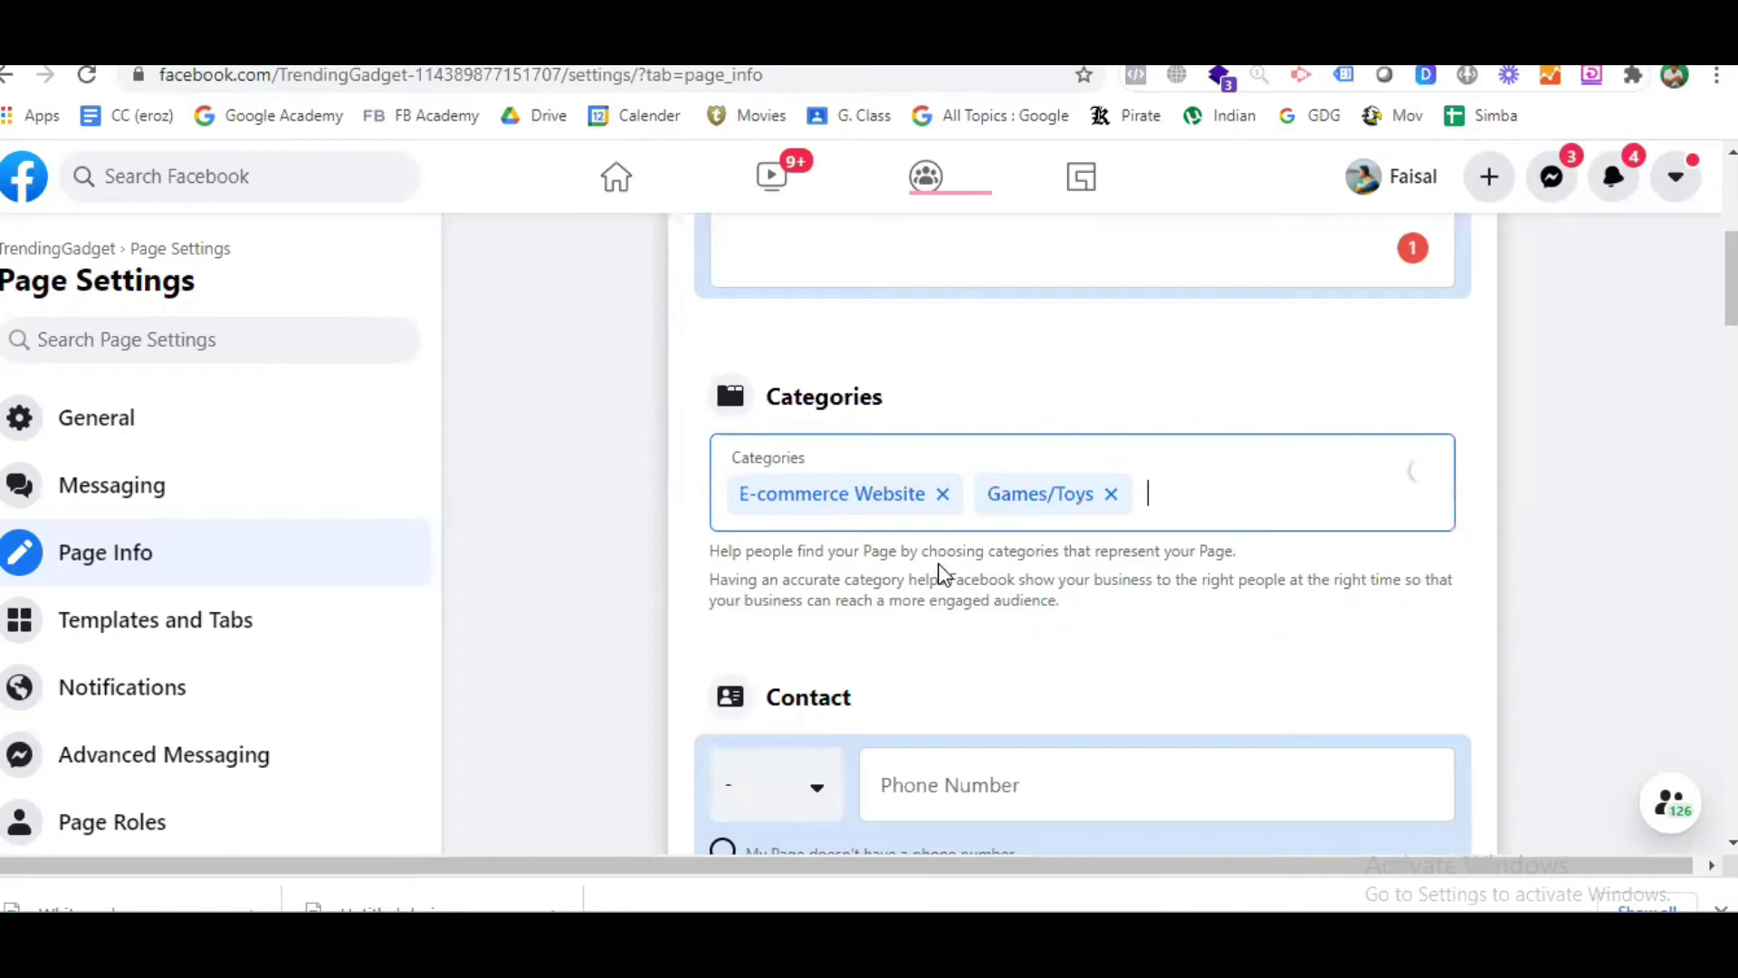
# Add Shopping & Retail to the Page's categories
pyautogui.write('online')
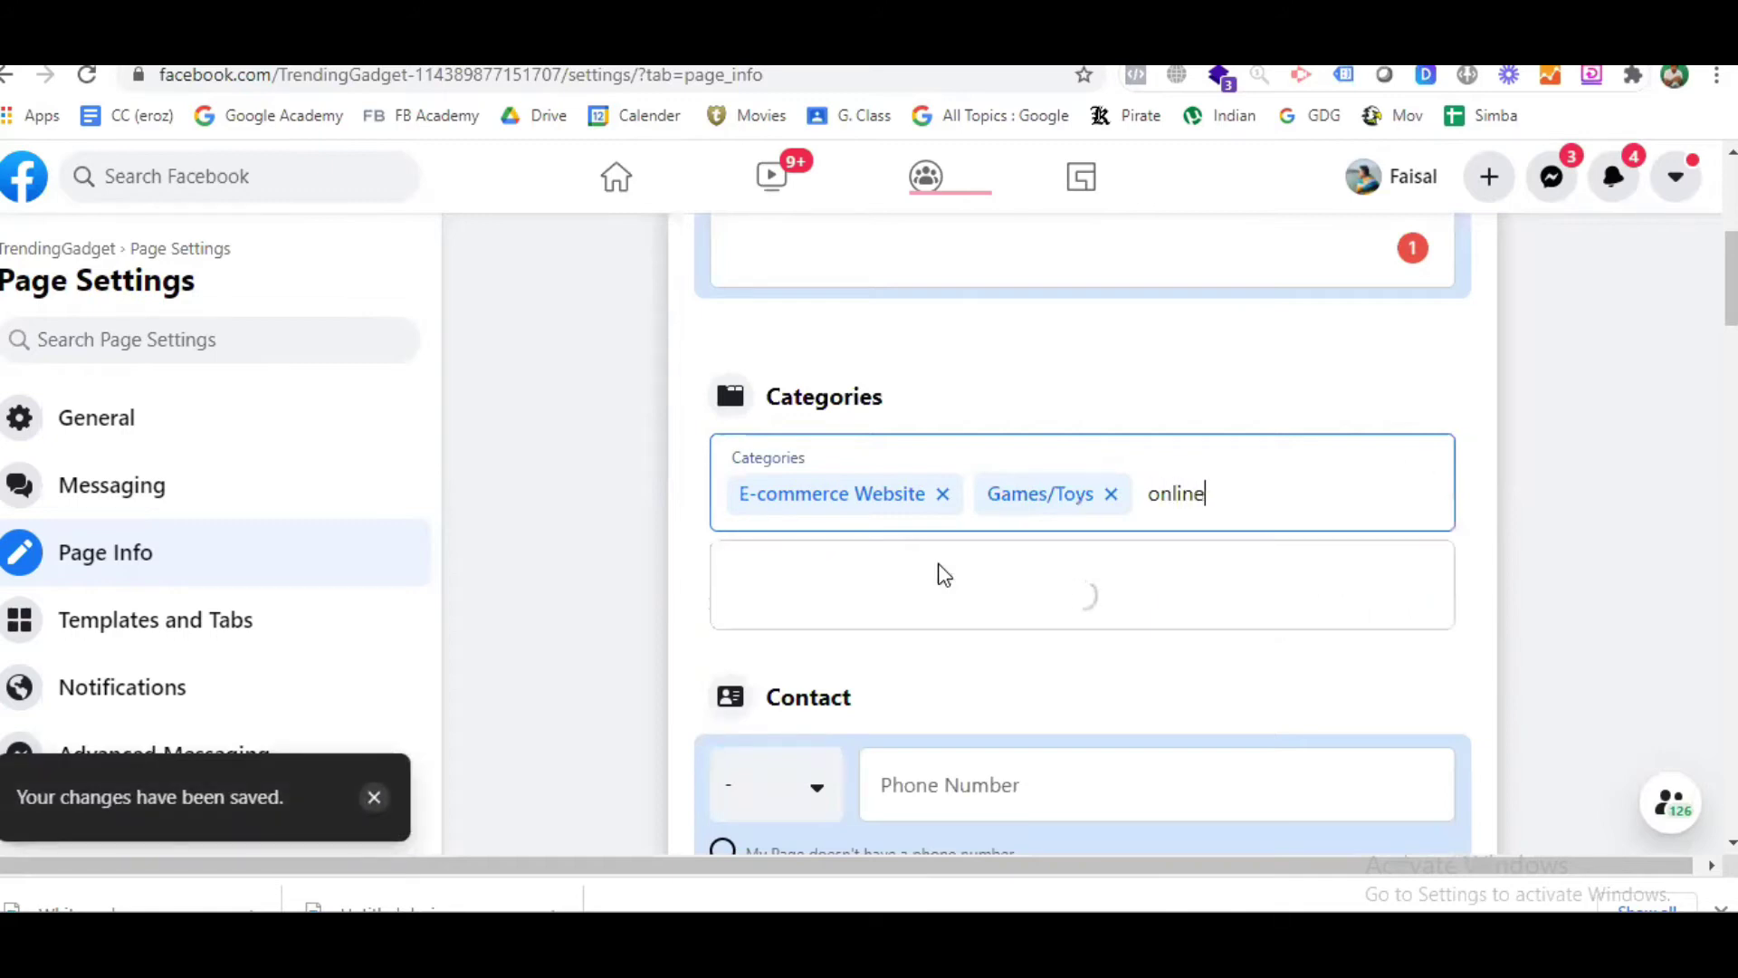
pyautogui.press('BackSpace')
pyautogui.press('BackSpace')
pyautogui.press('BackSpace')
pyautogui.press('BackSpace')
pyautogui.press('BackSpace')
pyautogui.press('BackSpace')
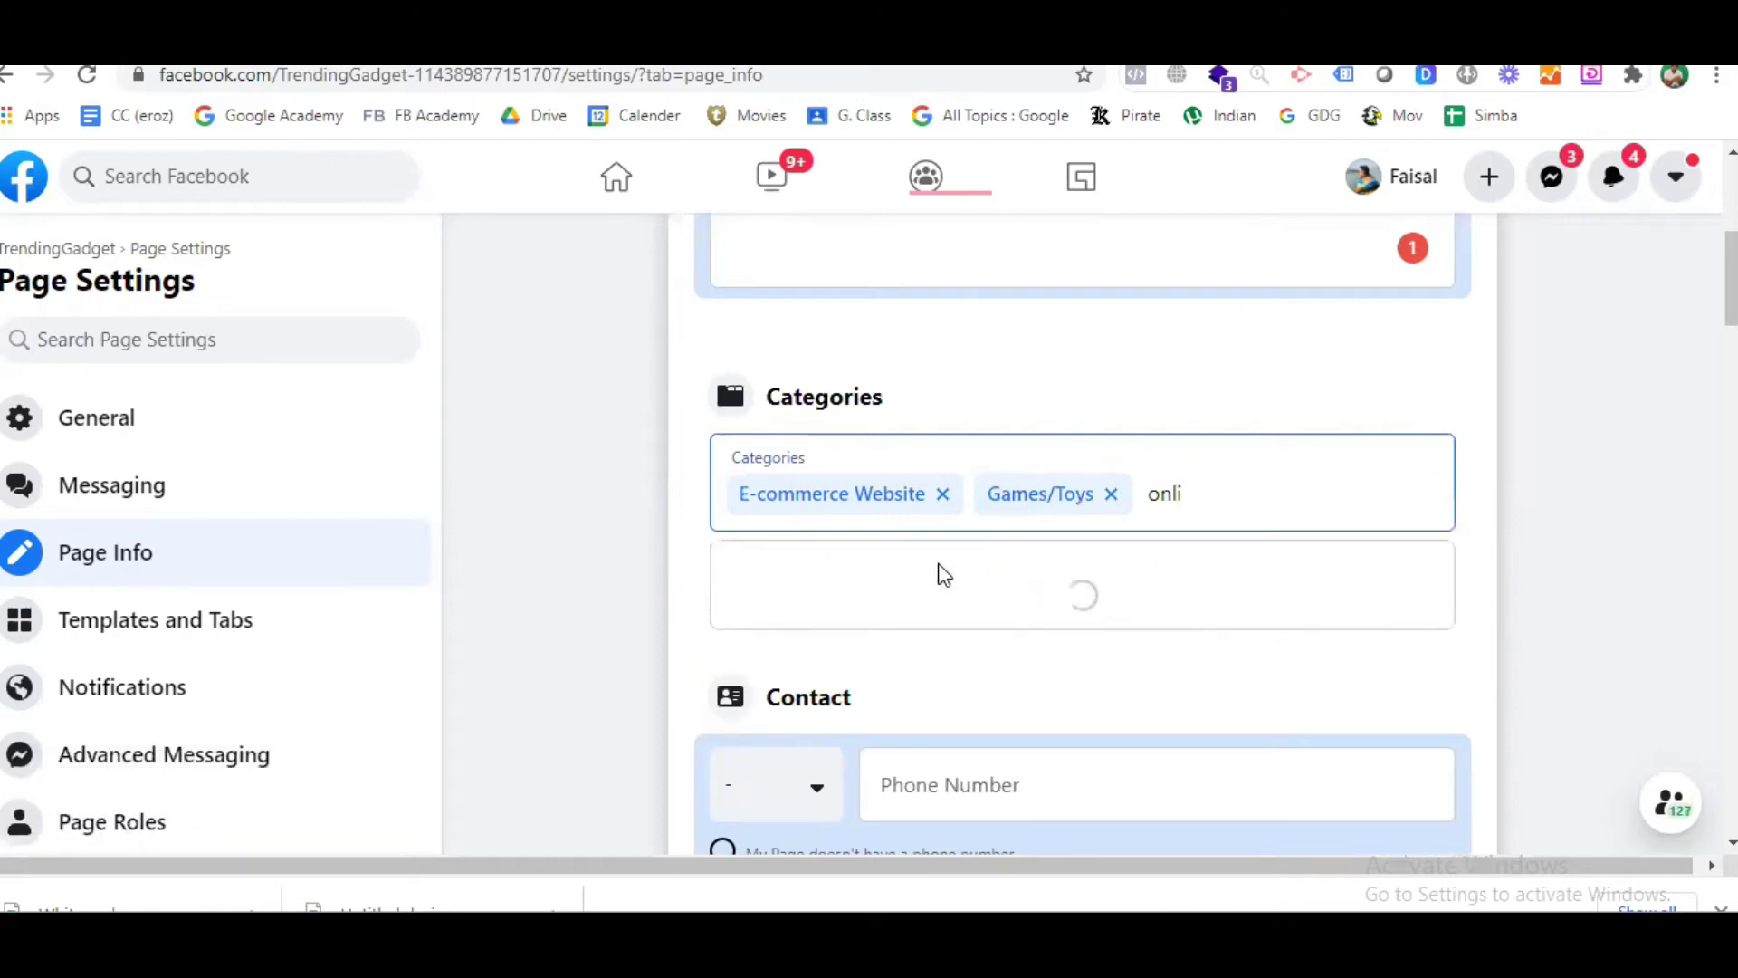
pyautogui.write('s')
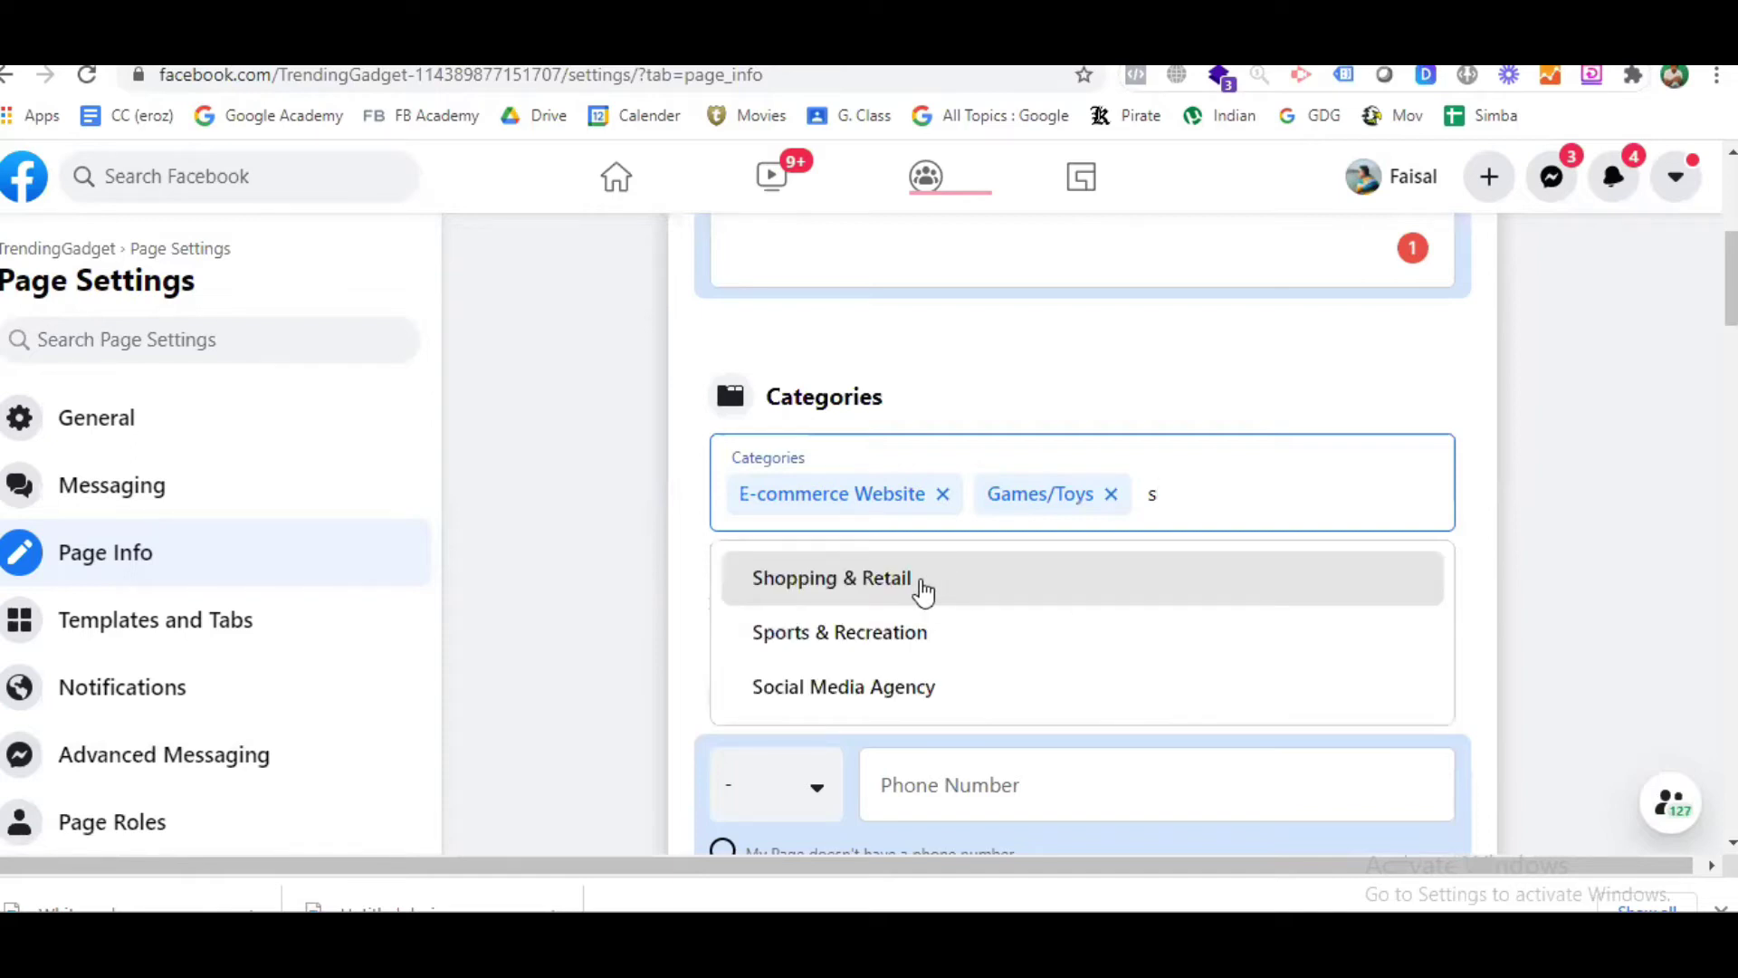
pyautogui.click(921, 584)
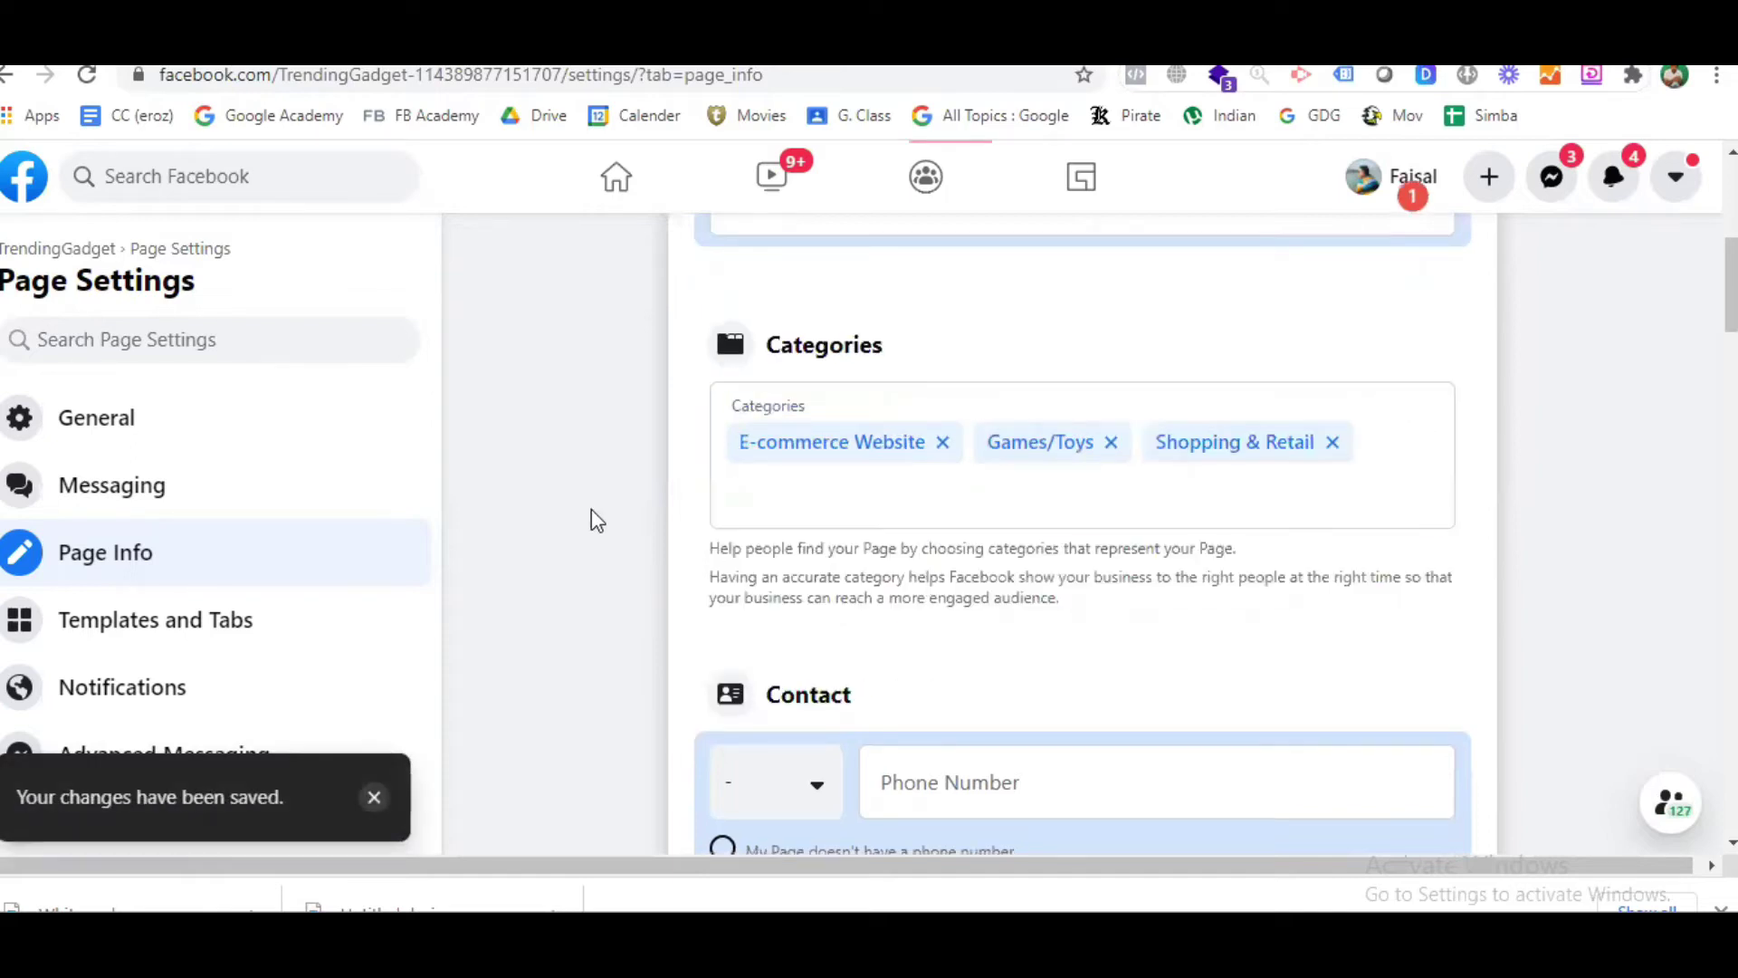
# Specify in the contact details that the Page has no phone number and no email
pyautogui.scroll(-4, 590, 520)
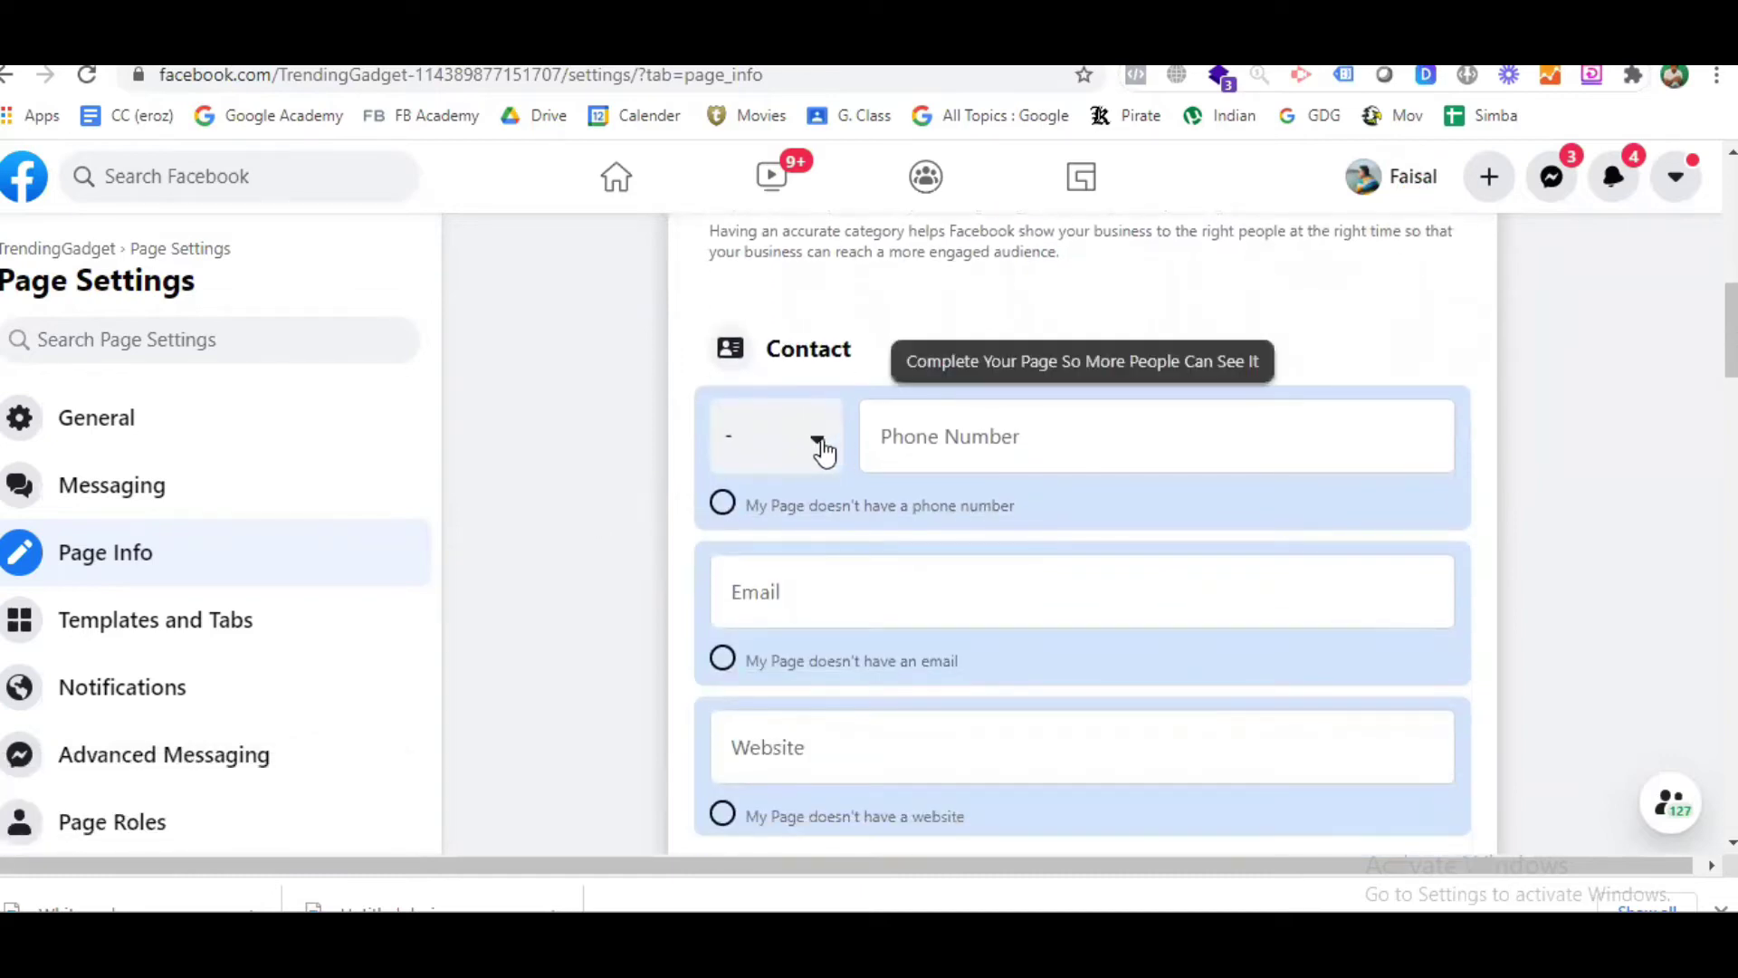
pyautogui.click(820, 443)
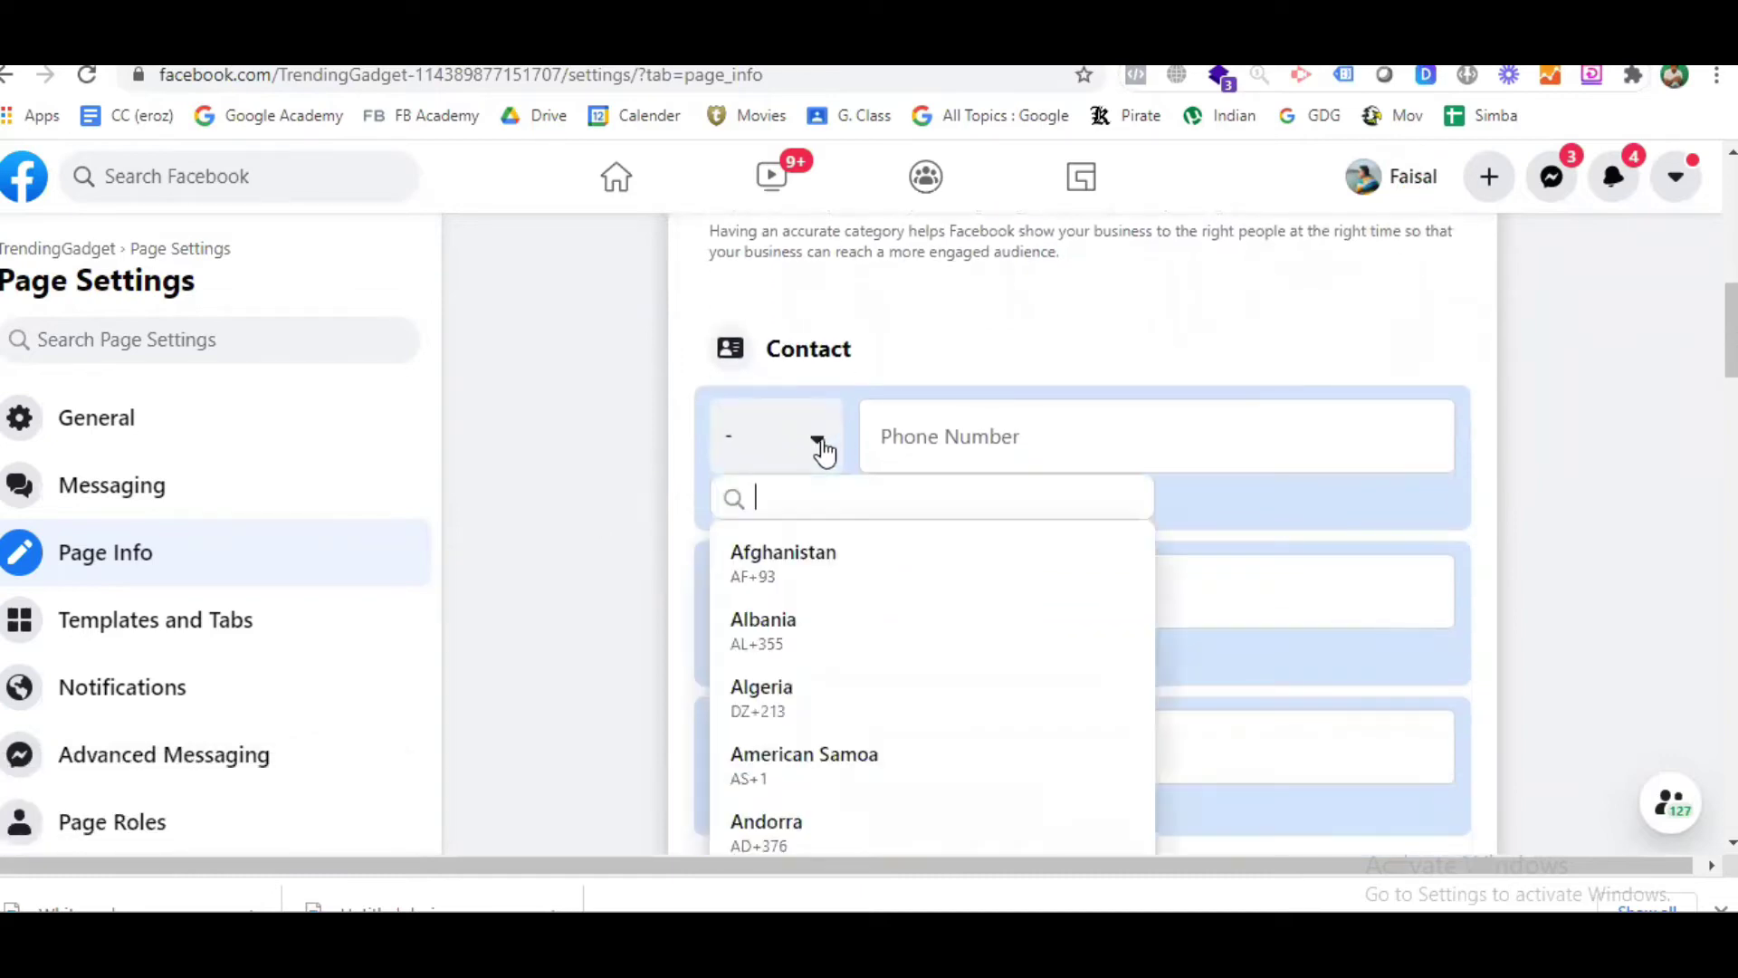
pyautogui.click(622, 497)
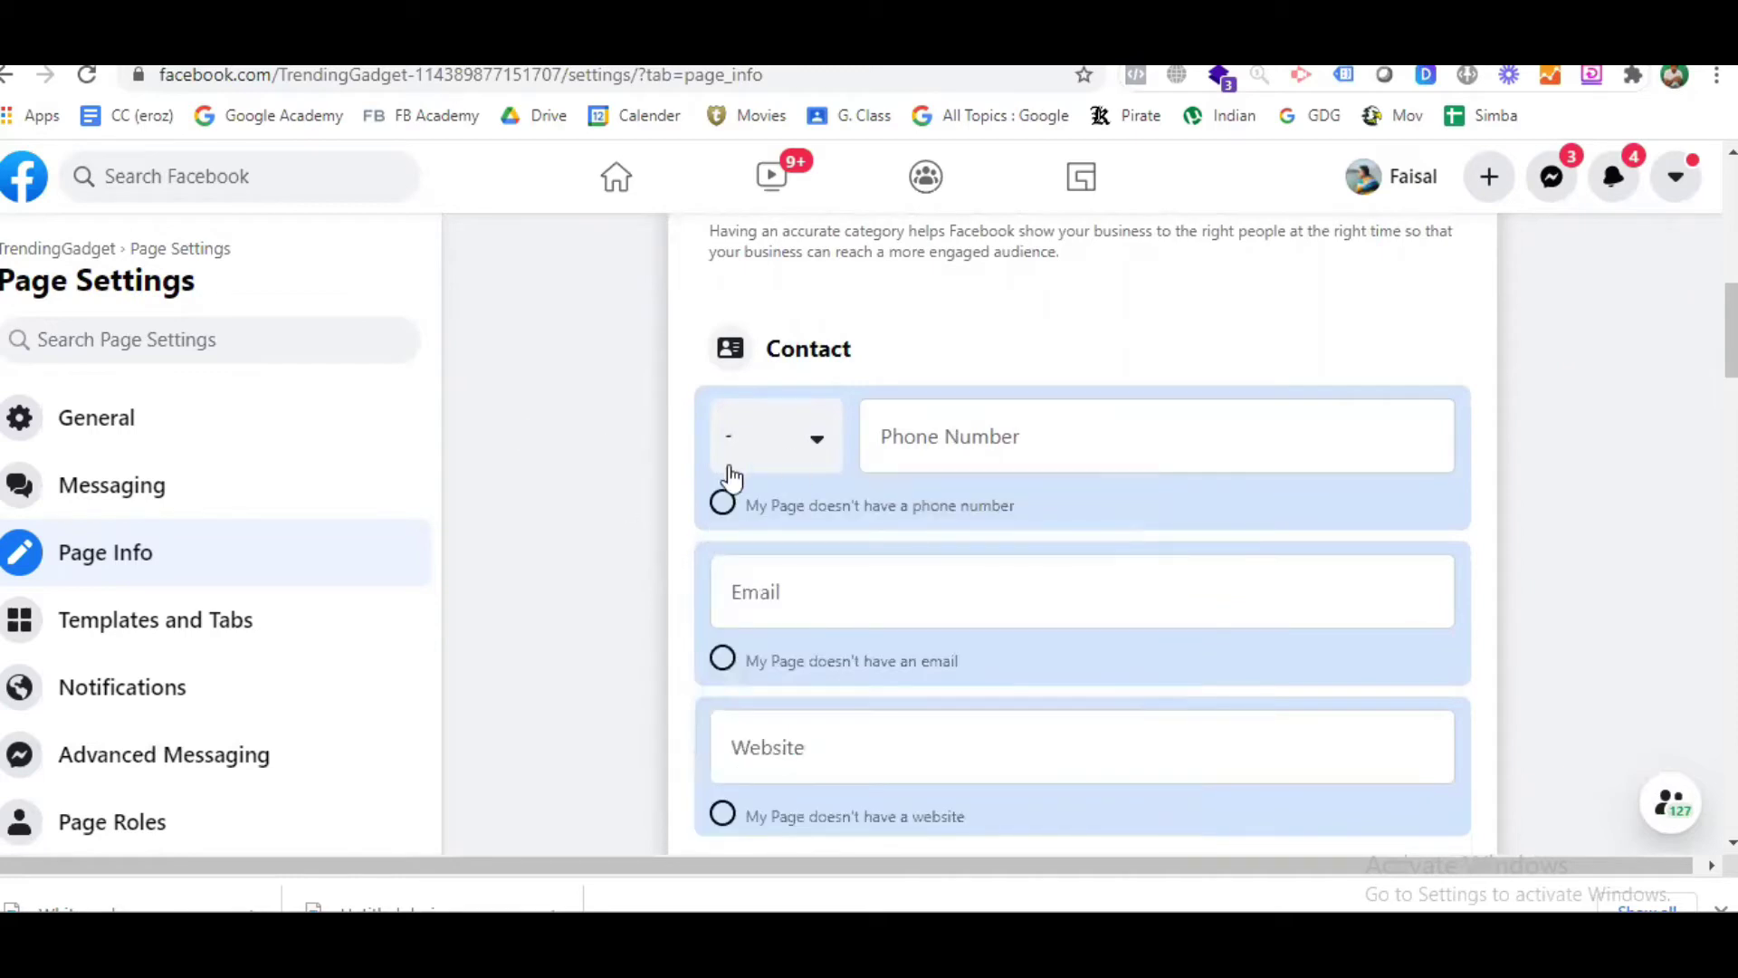
pyautogui.click(722, 504)
pyautogui.click(722, 659)
pyautogui.scroll(-2, 655, 584)
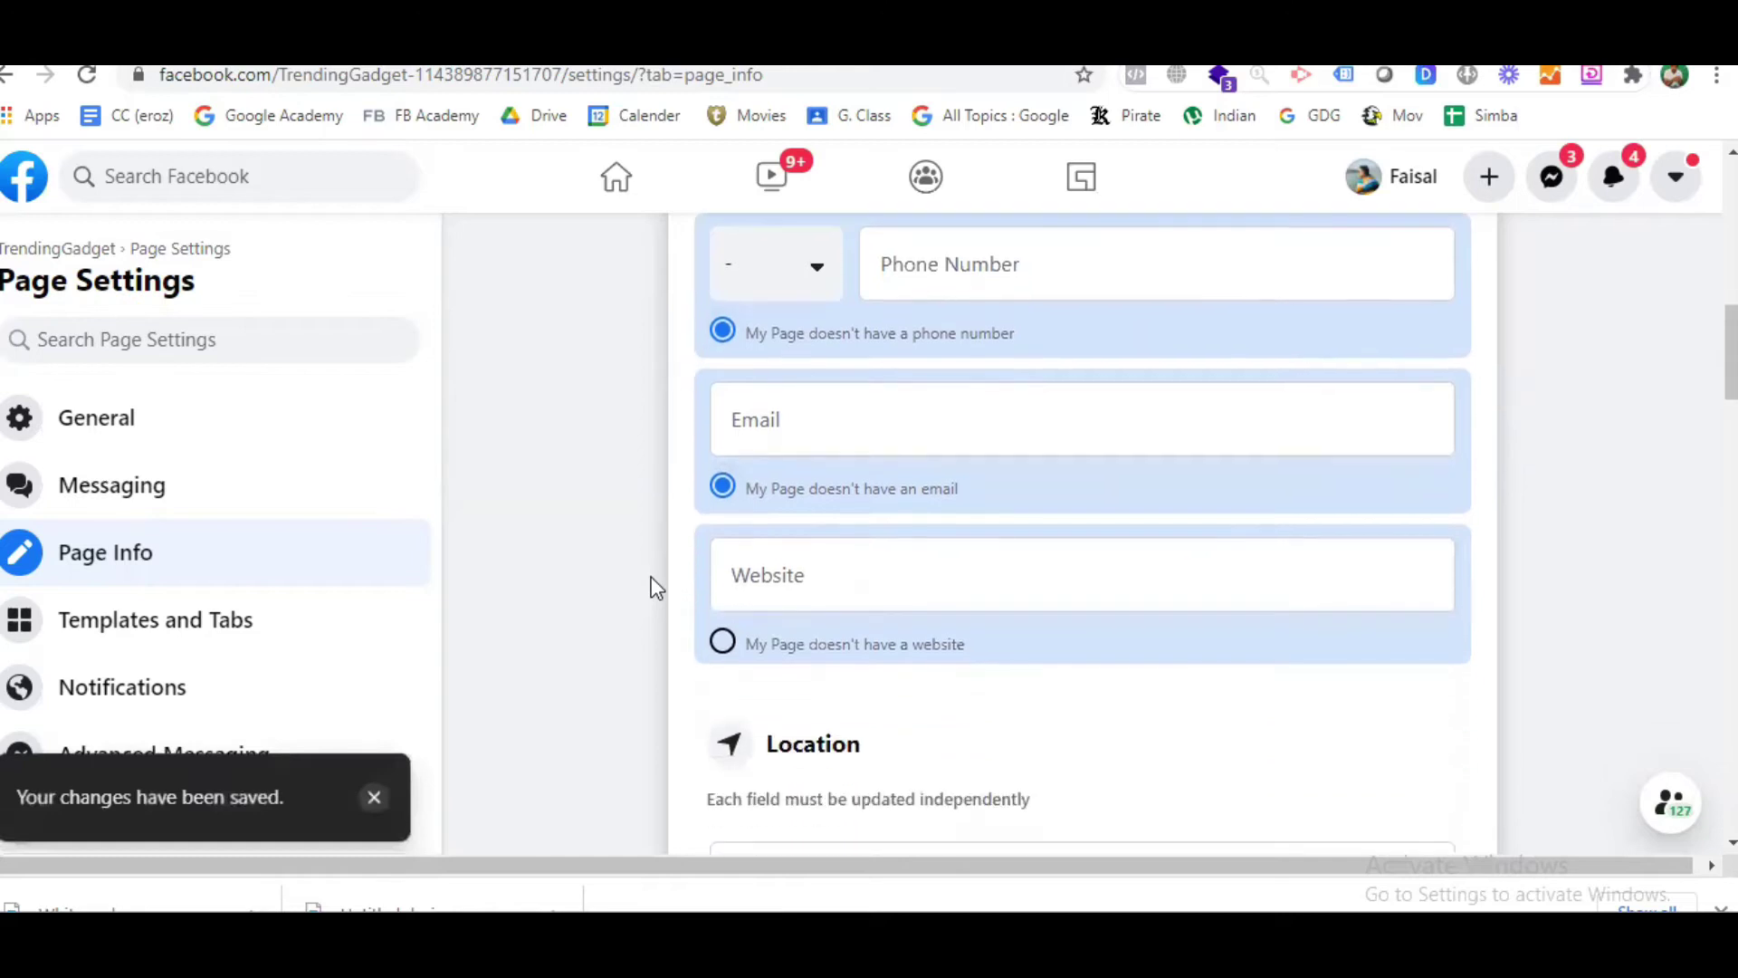
pyautogui.click(844, 570)
pyautogui.write('www.')
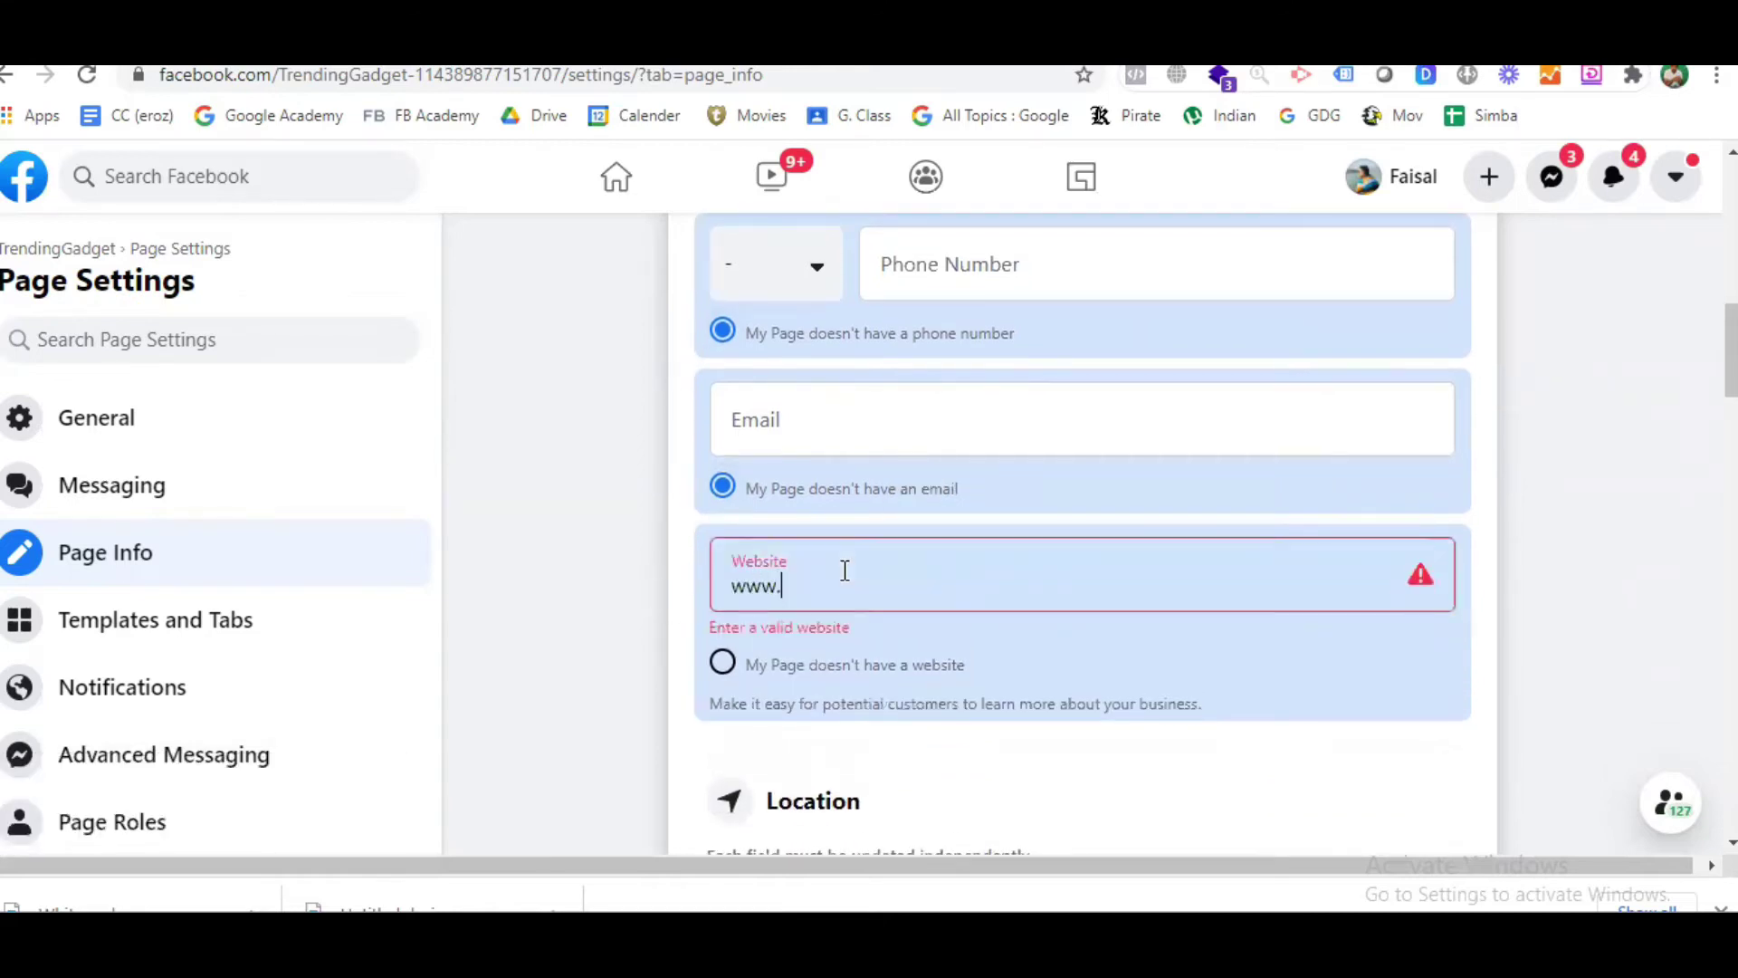
pyautogui.write('smarth')
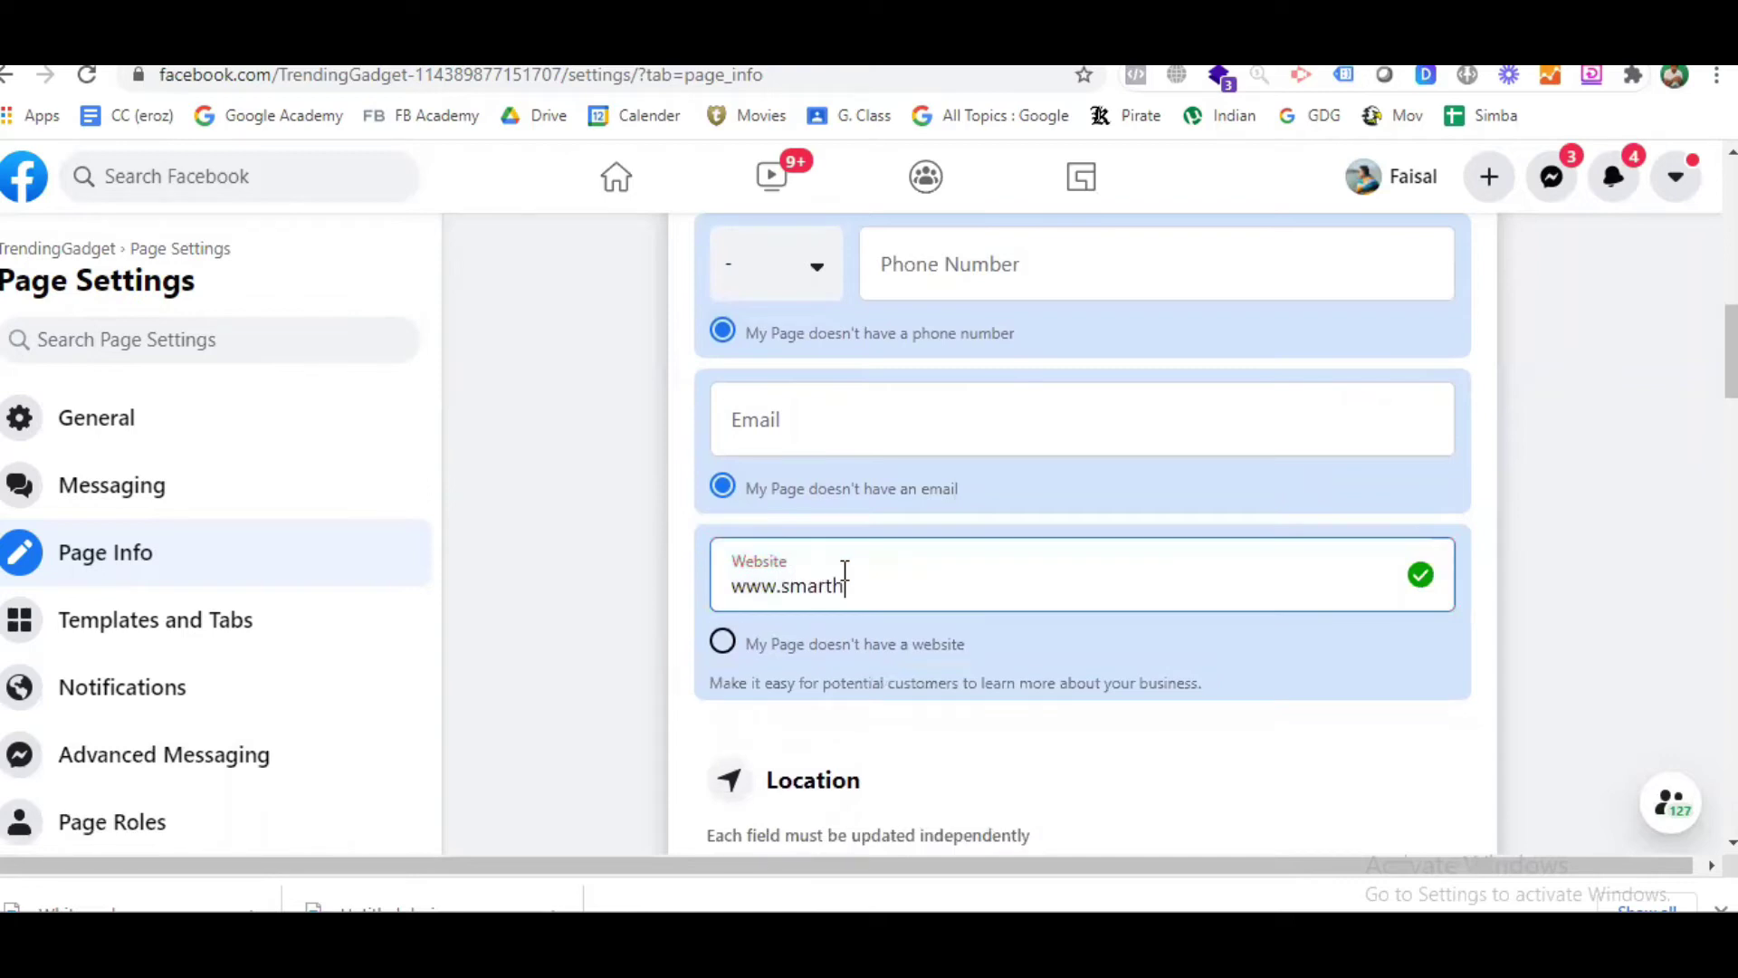
pyautogui.write('omessupply.com')
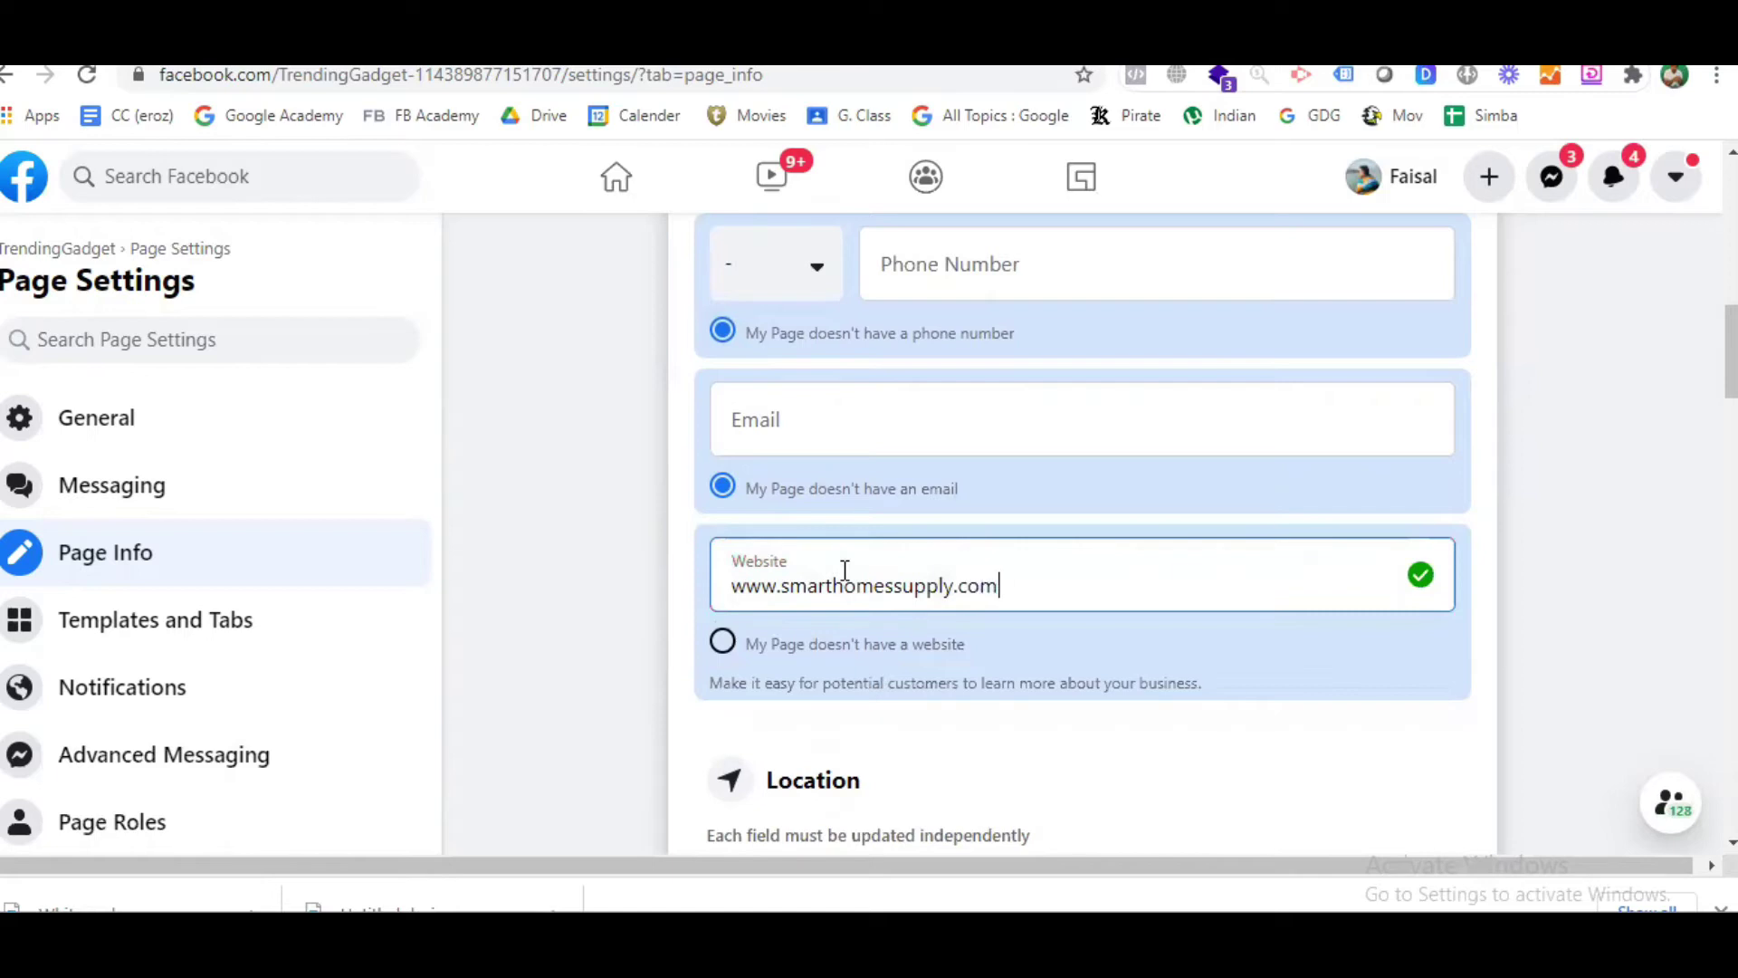
pyautogui.click(621, 628)
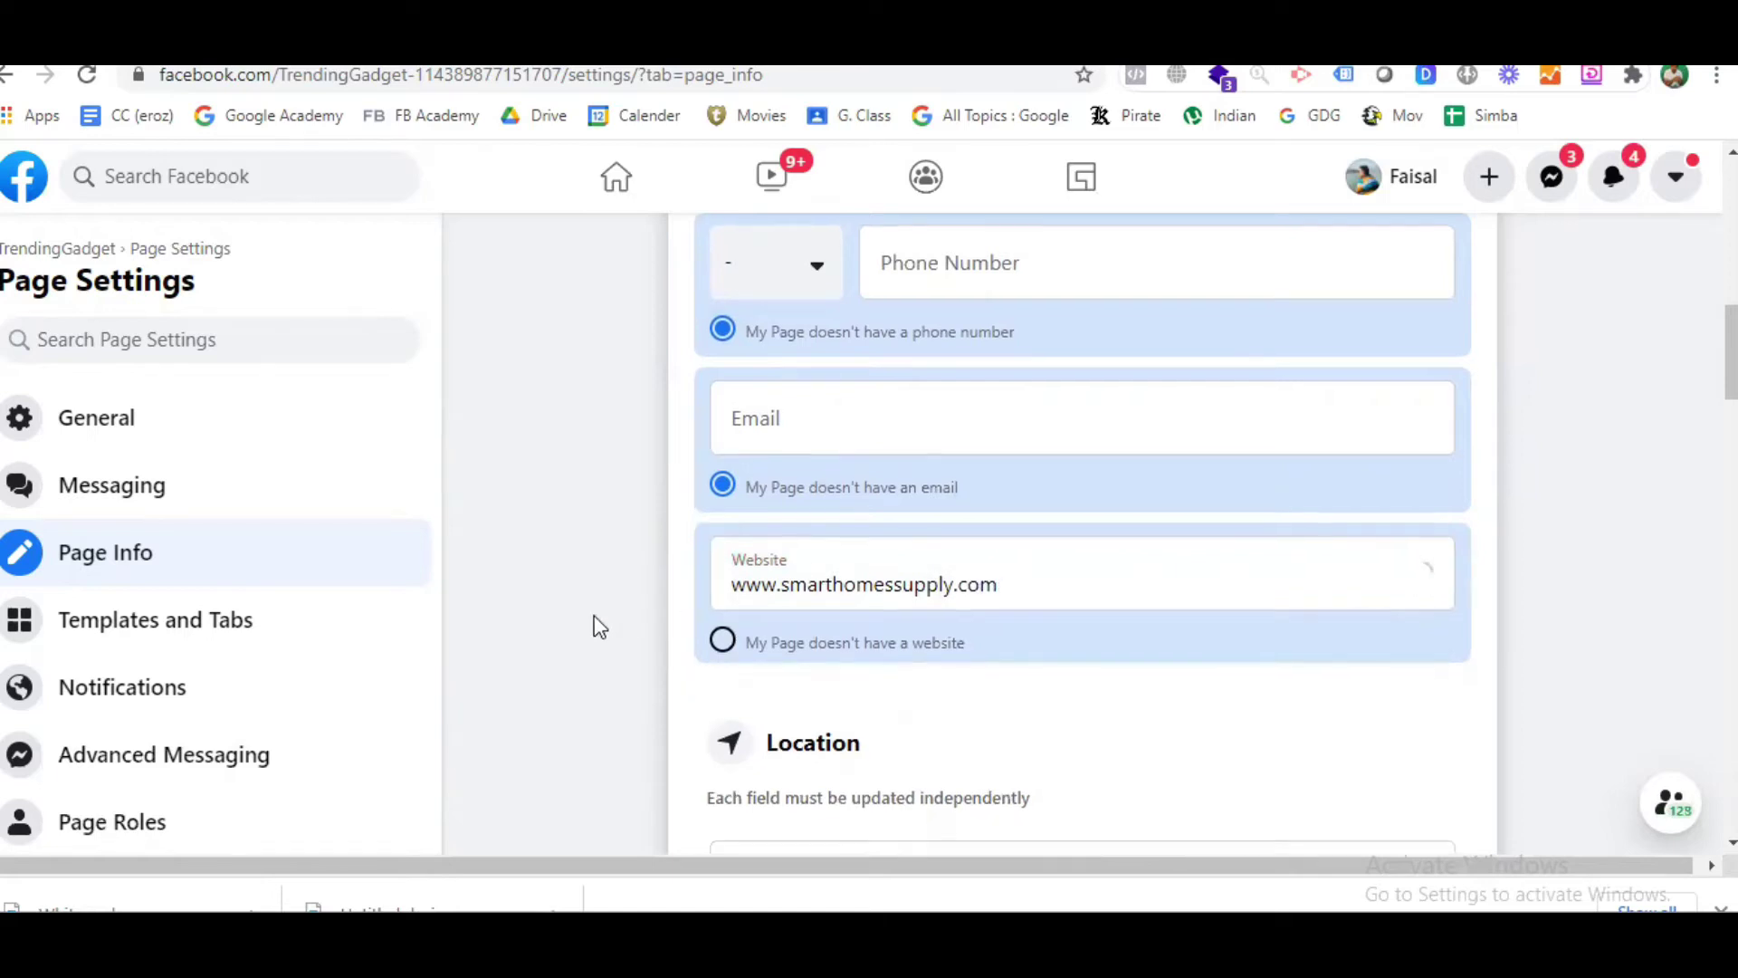
# Specify in the location details that the Page doesn't have a location
pyautogui.scroll(-4, 594, 615)
pyautogui.scroll(-1, 785, 526)
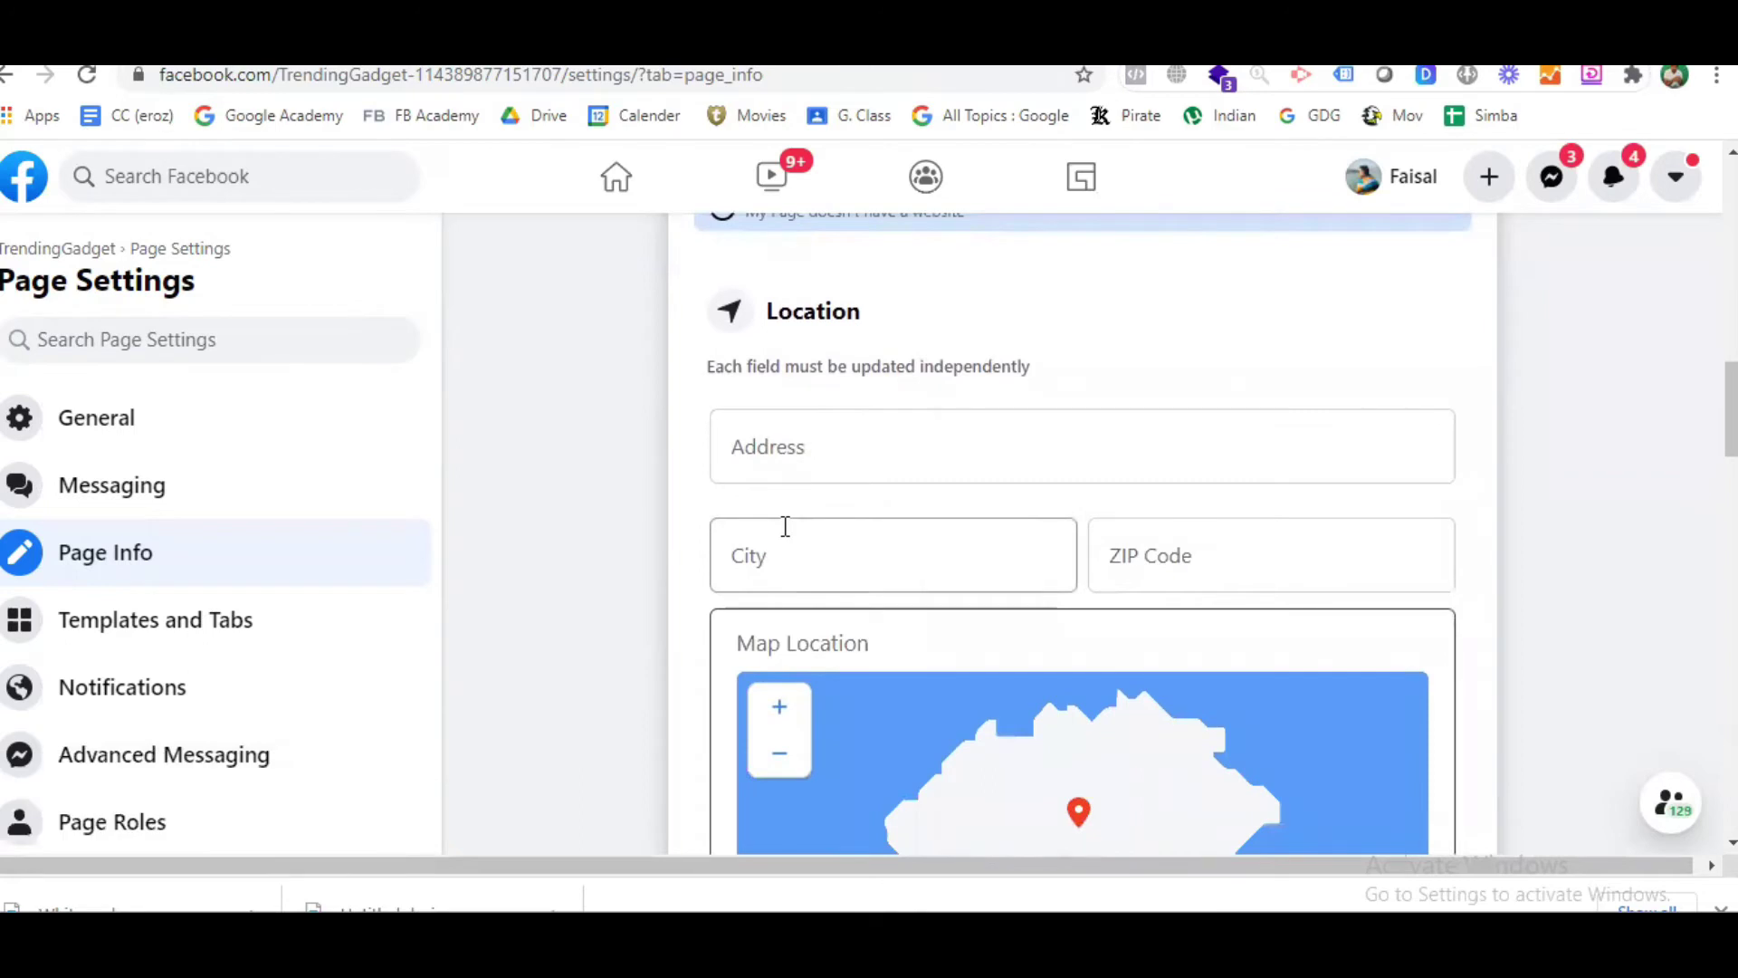
pyautogui.scroll(-3, 628, 445)
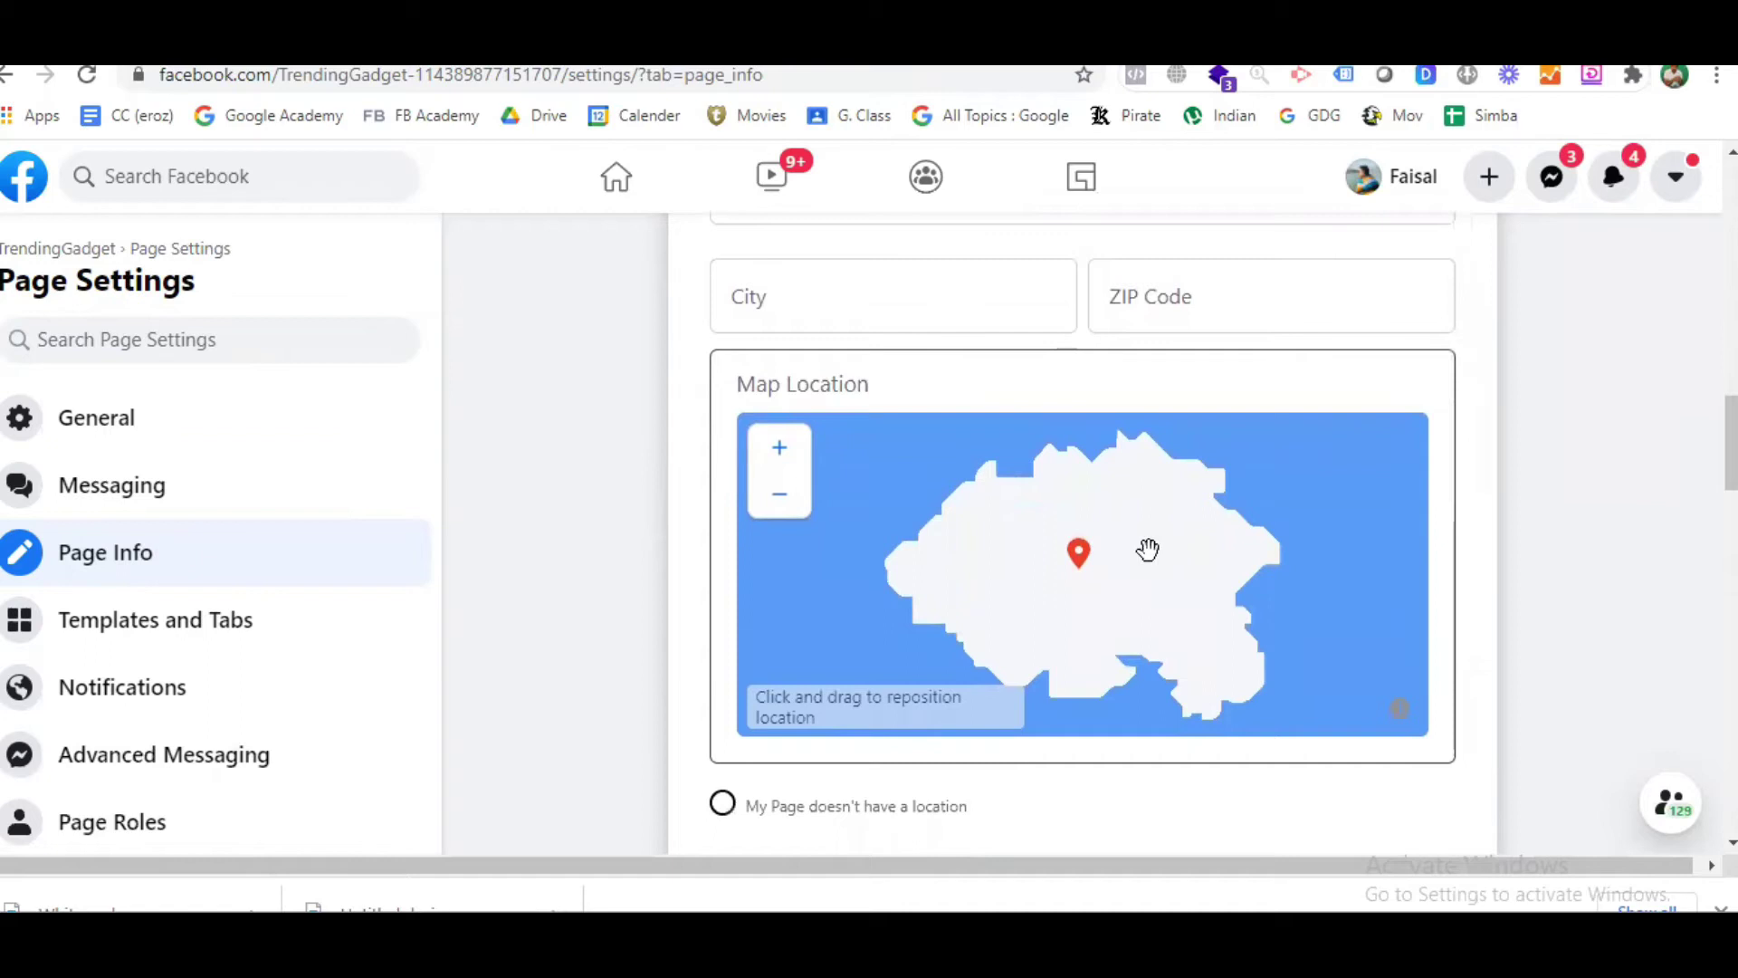
pyautogui.scroll(2, 797, 372)
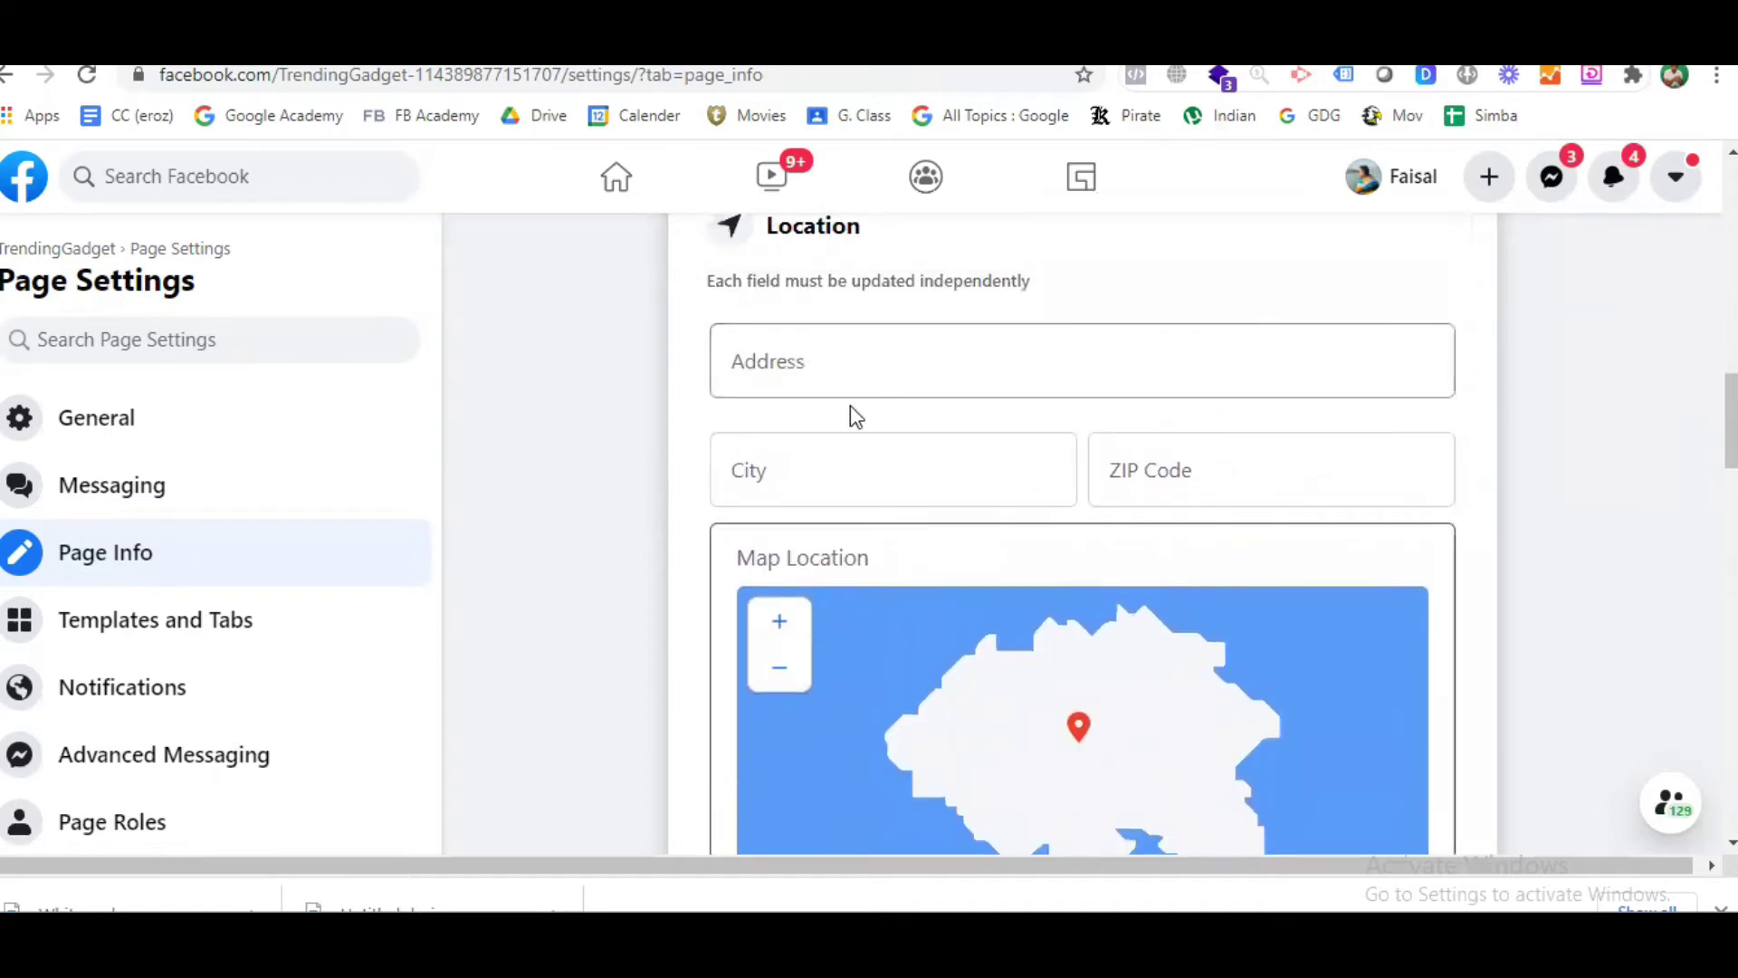
pyautogui.scroll(-4, 619, 534)
pyautogui.scroll(-2, 620, 534)
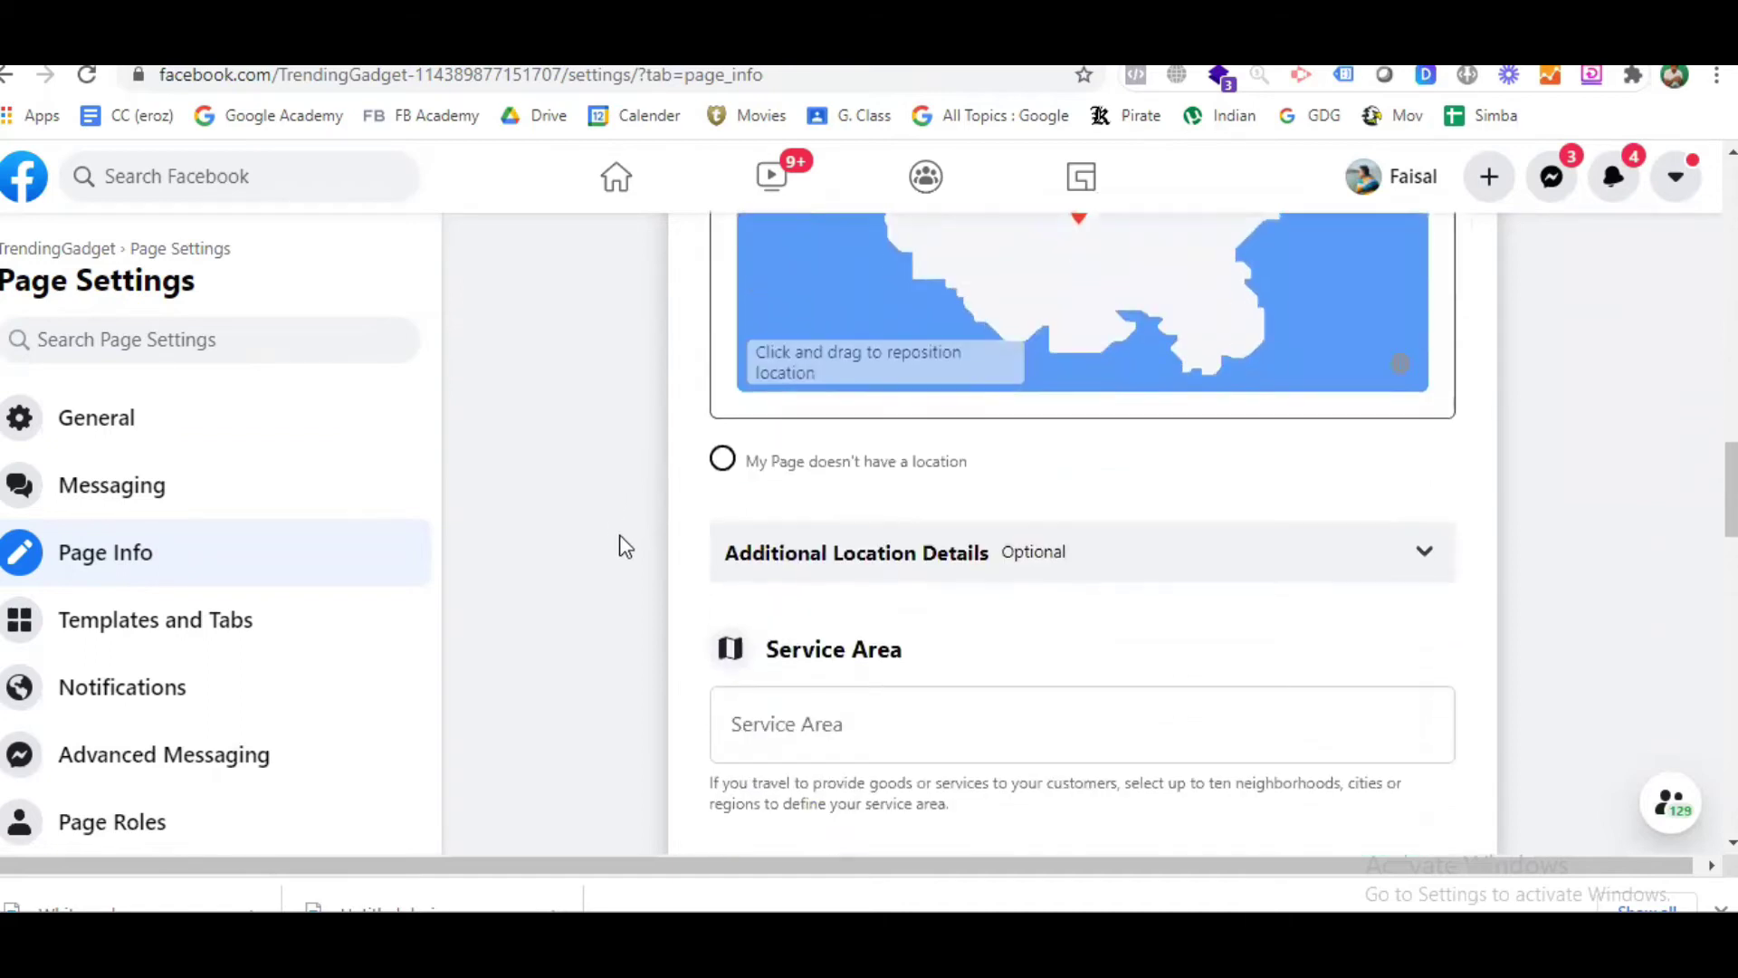
pyautogui.click(726, 466)
# Set the Page's business hours to Open on Selected Hours
pyautogui.scroll(-1, 999, 507)
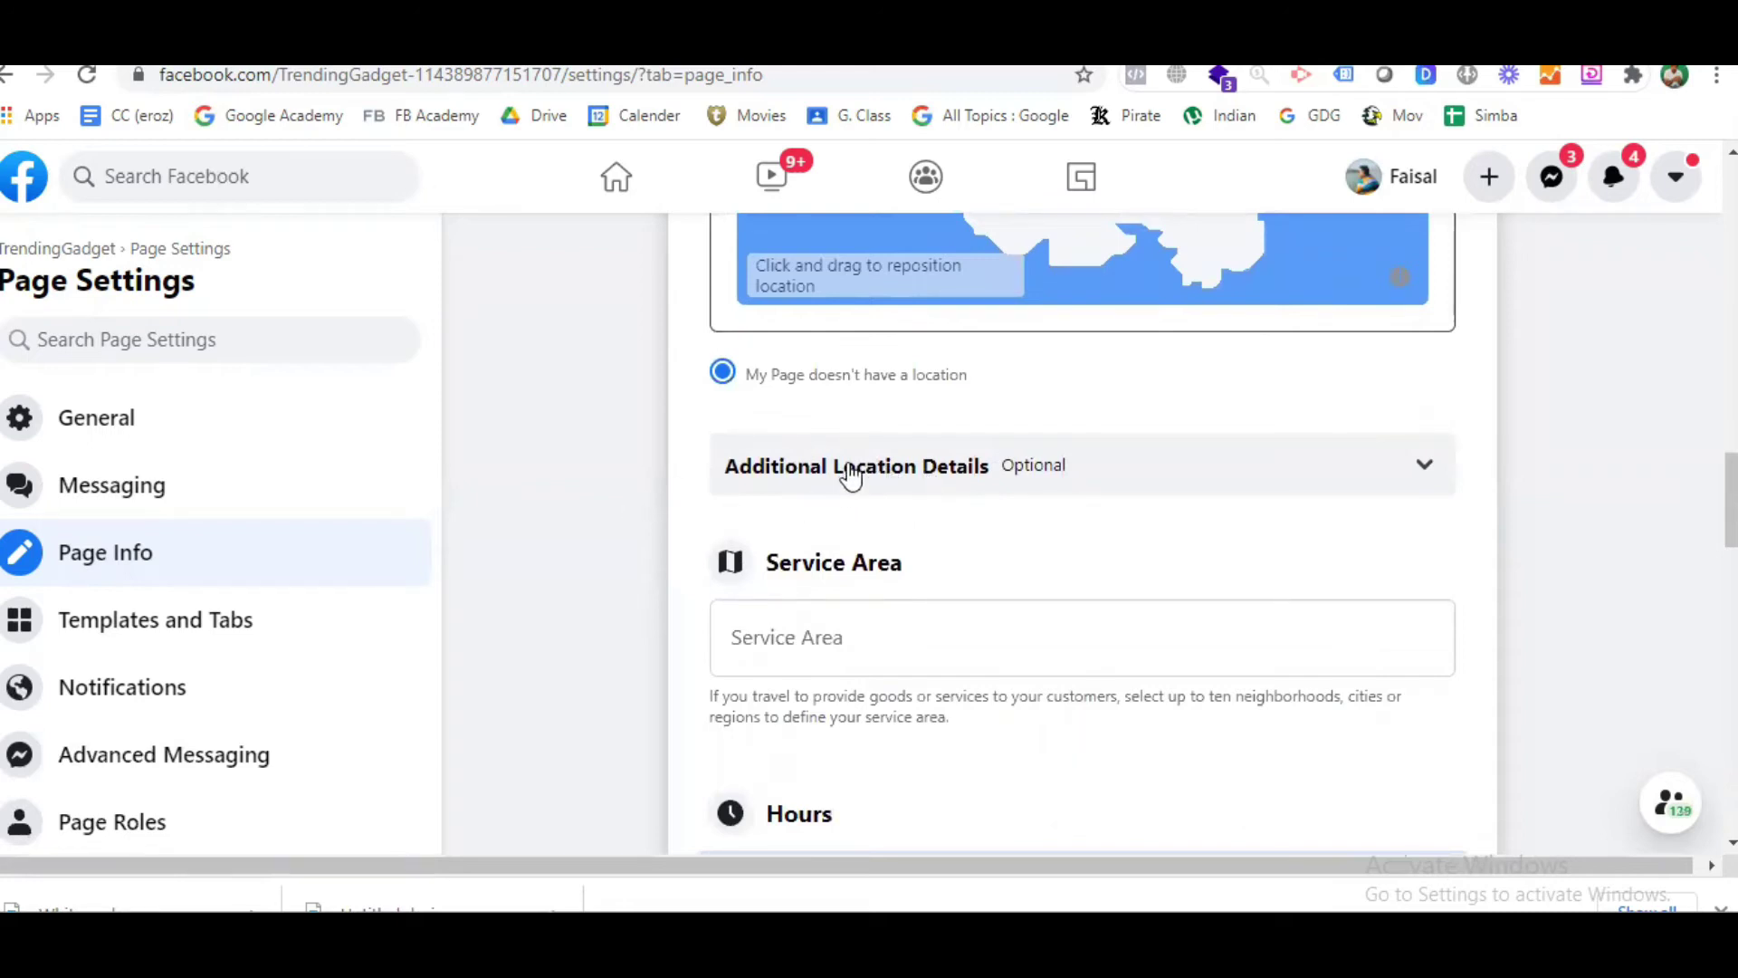
pyautogui.scroll(-2, 737, 481)
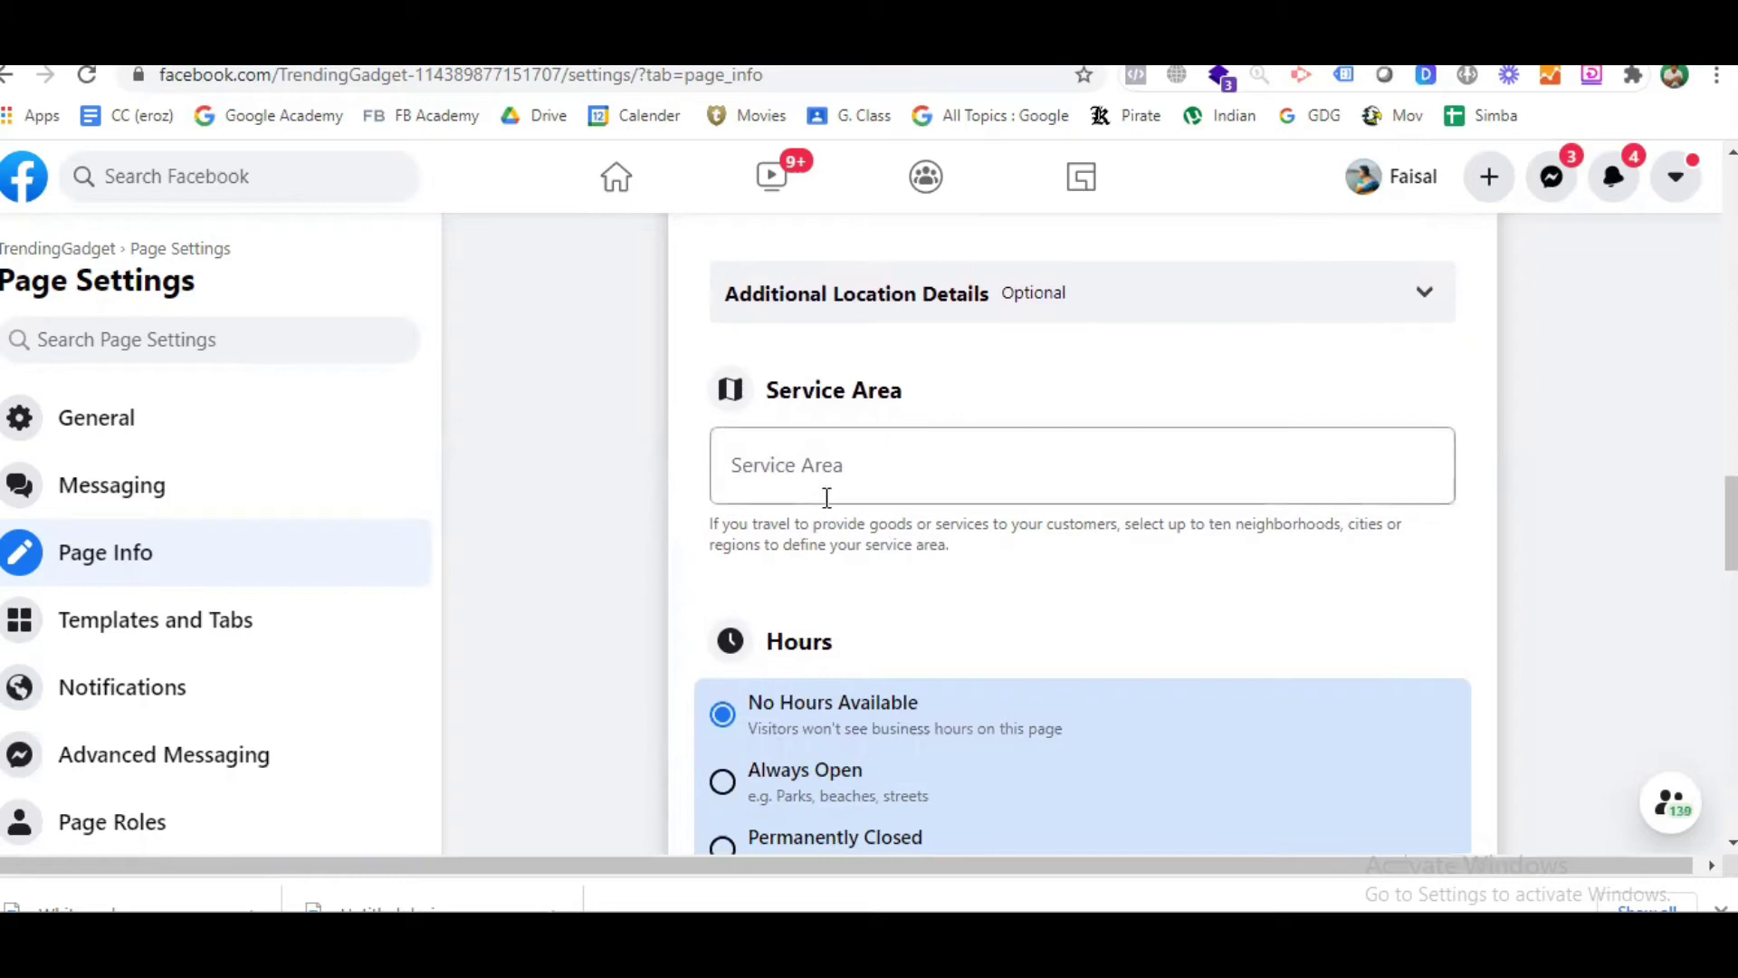
pyautogui.scroll(-3, 724, 511)
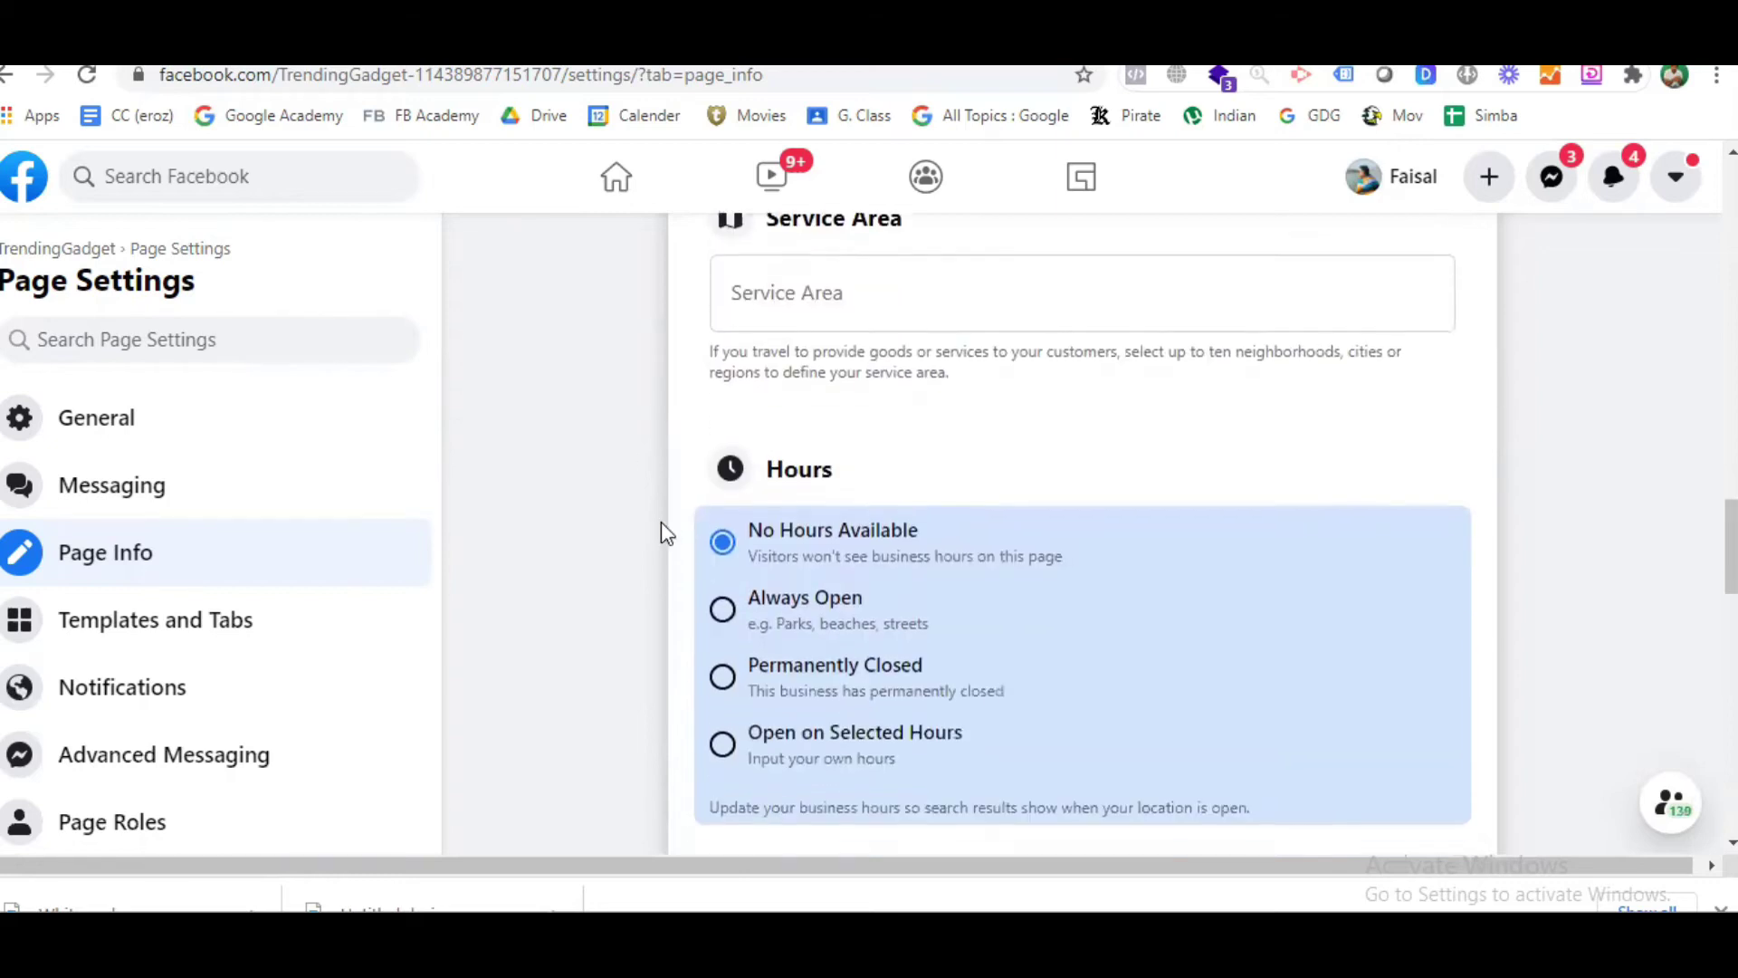
pyautogui.scroll(-1, 637, 532)
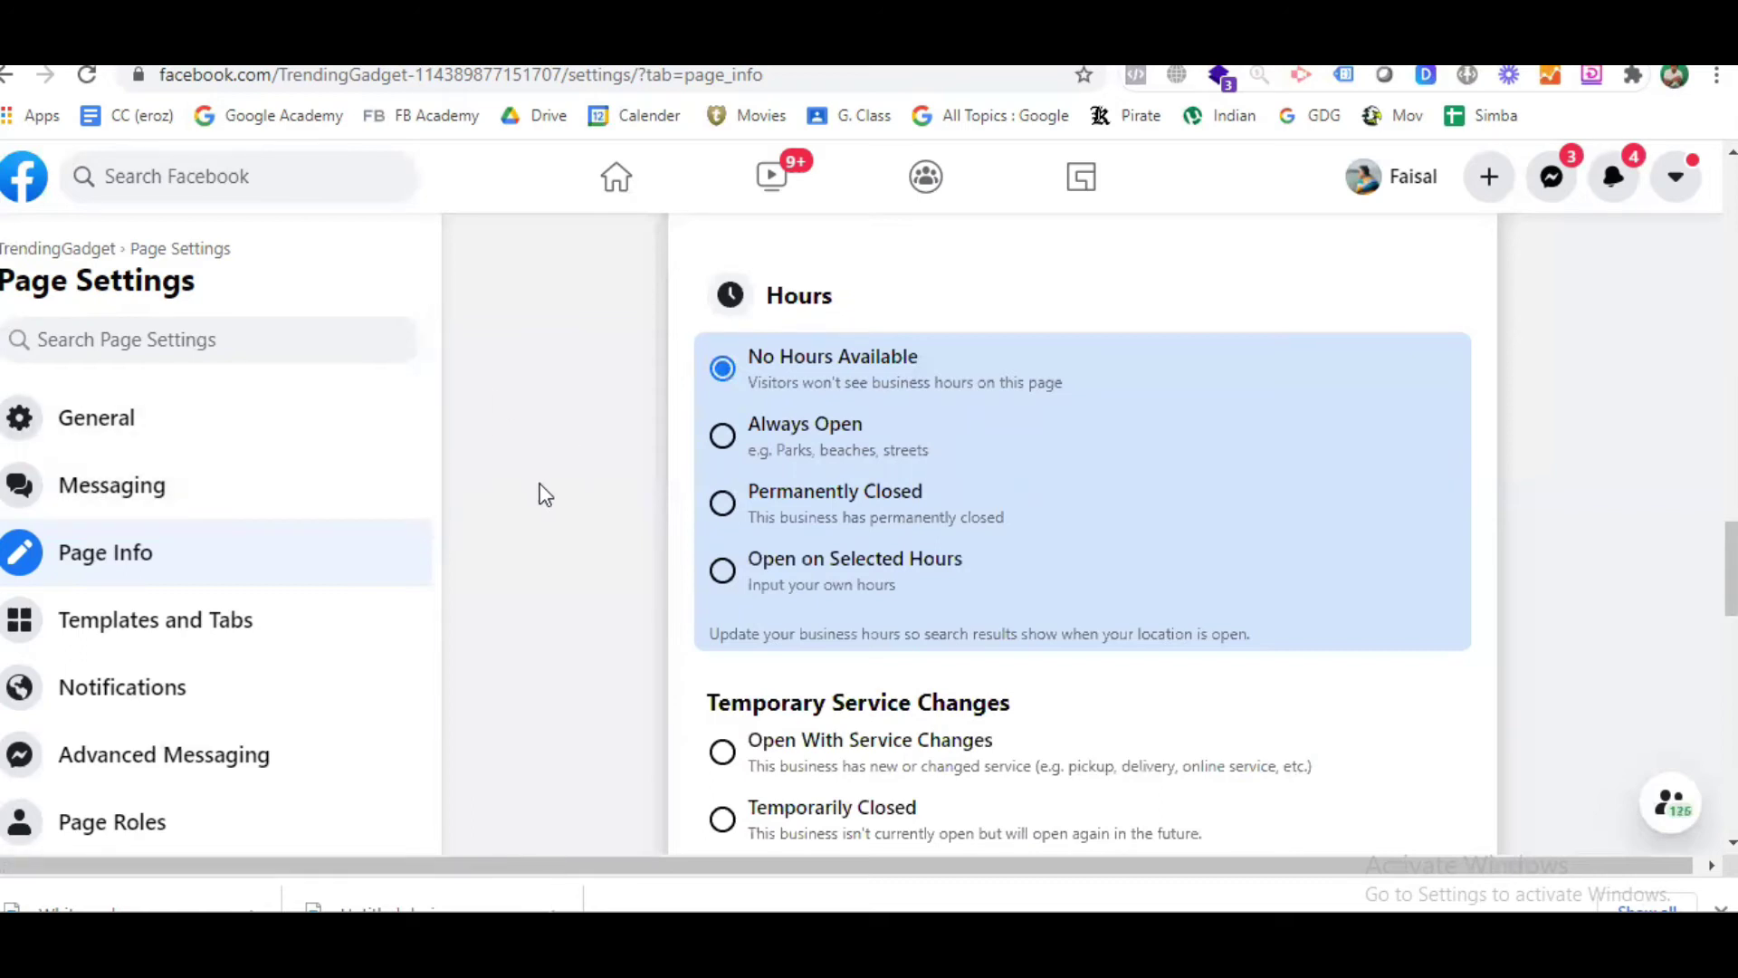
pyautogui.click(724, 567)
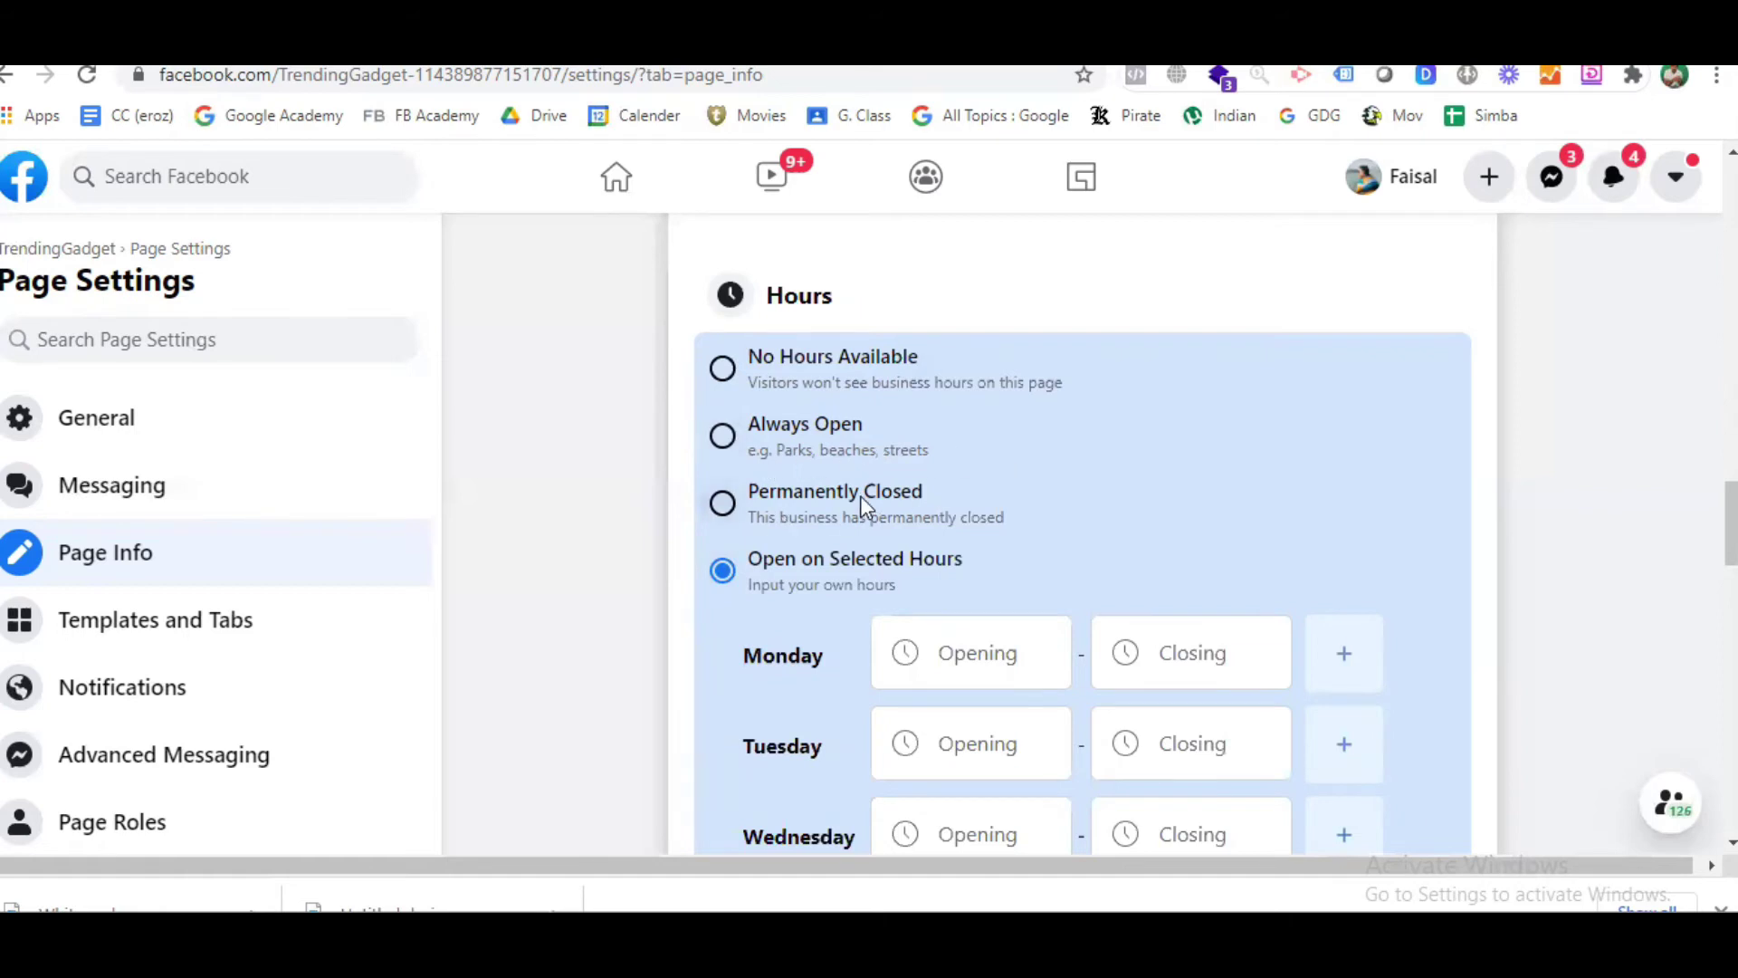
# Set Monday's opening time to 8:00 AM in the business hours
pyautogui.scroll(-2, 770, 420)
pyautogui.scroll(-1, 780, 413)
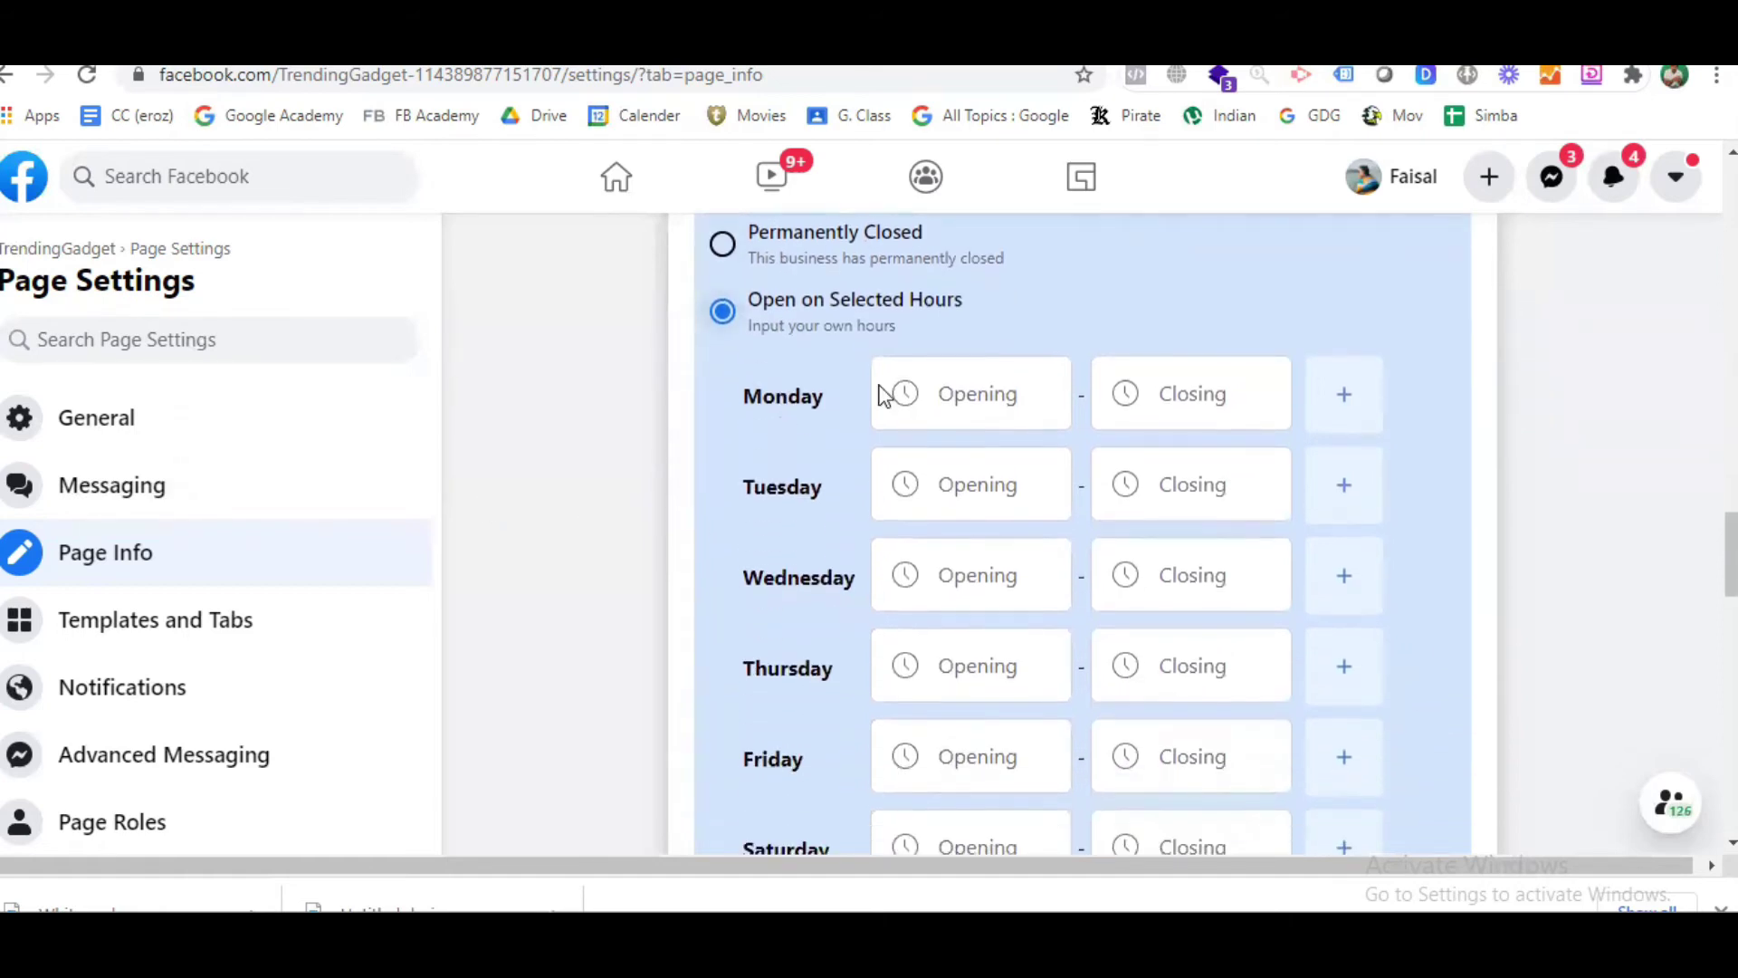
pyautogui.click(974, 394)
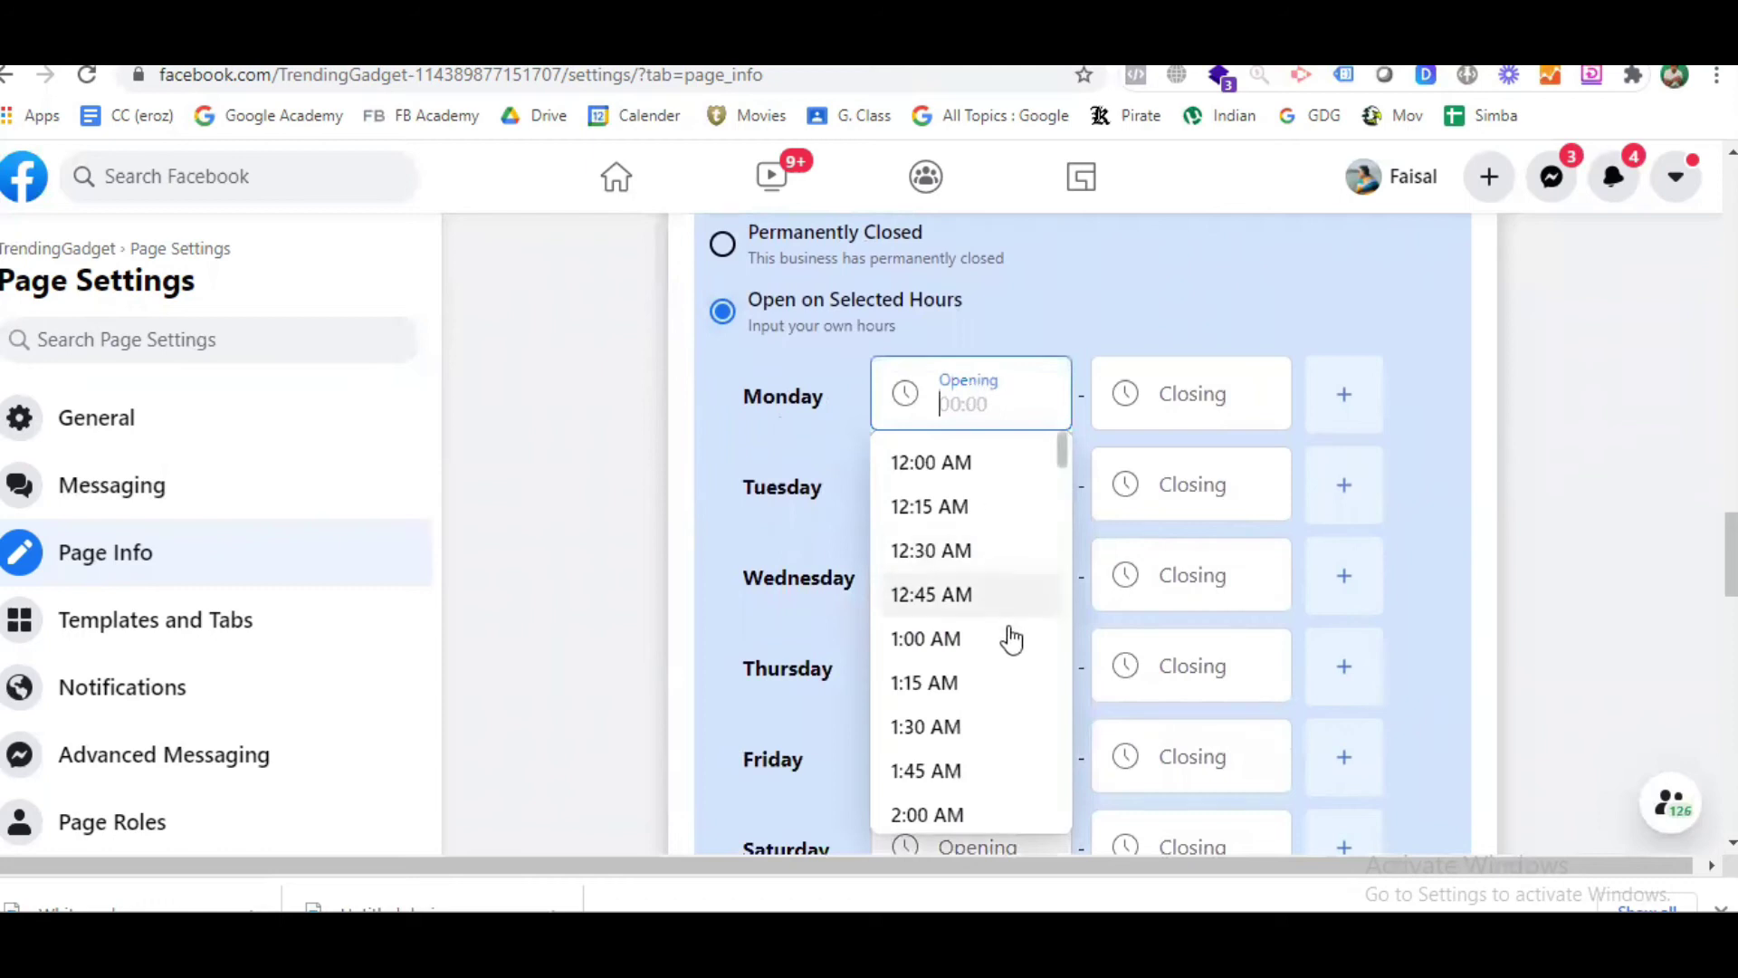
pyautogui.scroll(-4, 1002, 633)
pyautogui.scroll(-4, 1009, 647)
pyautogui.scroll(-2, 1009, 652)
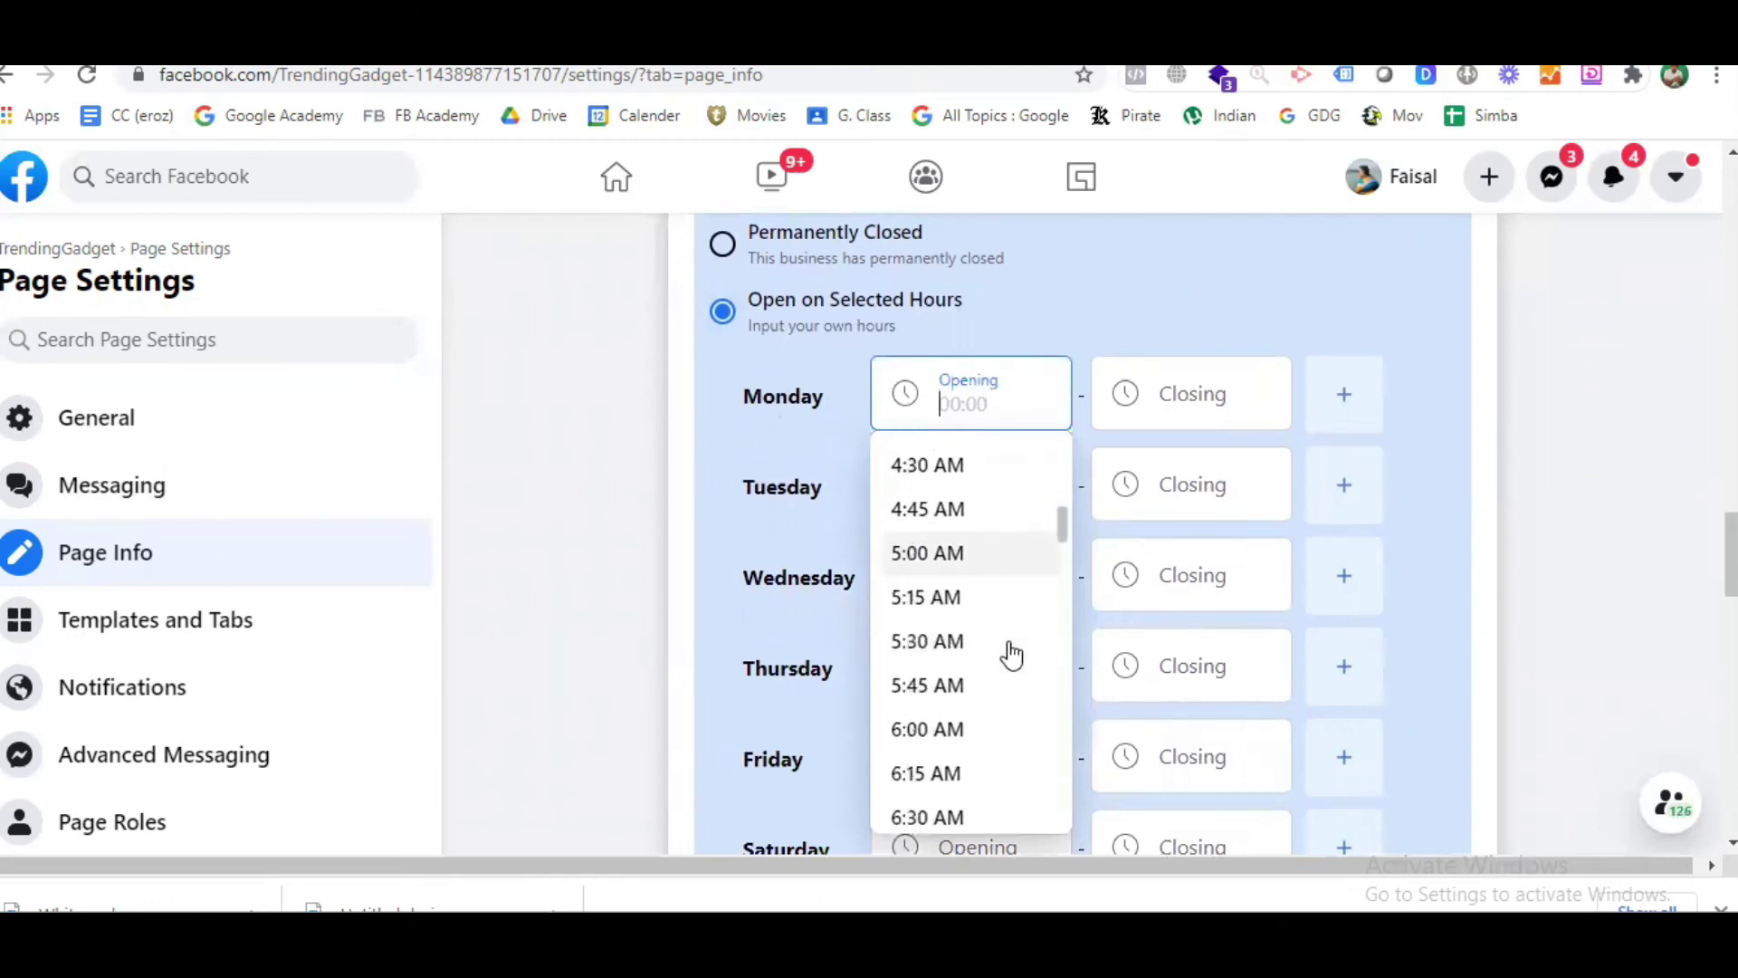
pyautogui.scroll(-2, 989, 784)
pyautogui.scroll(-2, 978, 779)
pyautogui.click(958, 679)
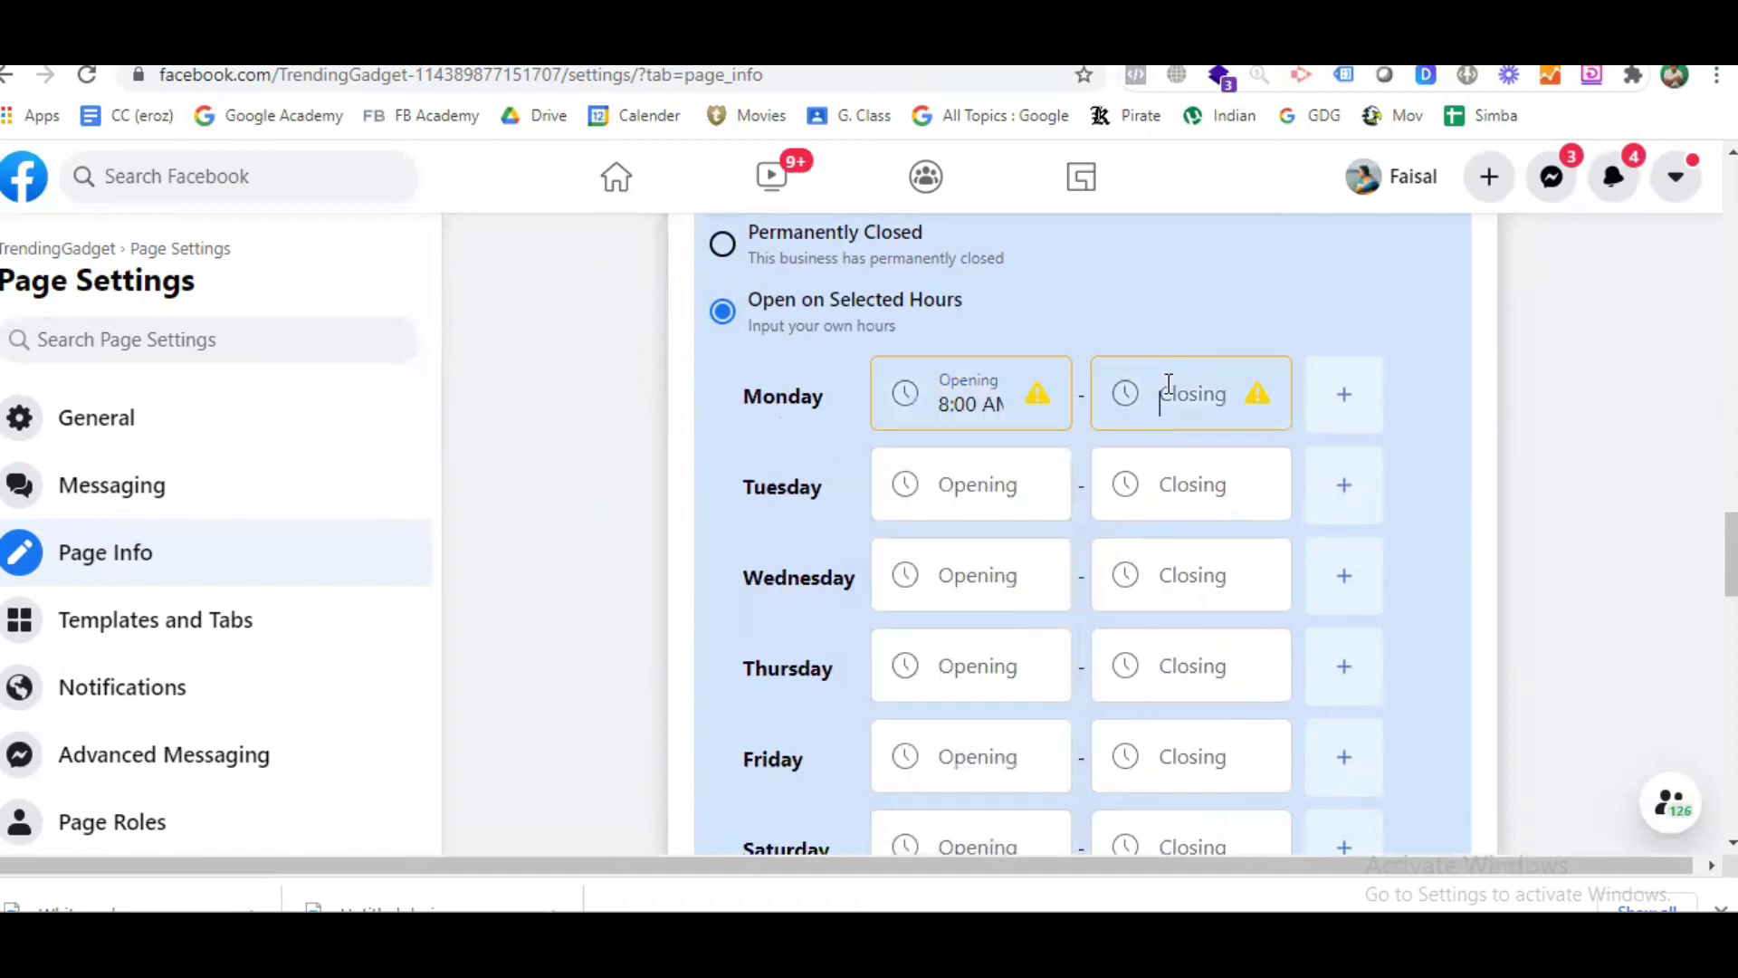
# Set Monday's closing time to 5:30 PM in the business hours
pyautogui.click(1168, 383)
pyautogui.scroll(-20, 1202, 621)
pyautogui.scroll(-12, 1202, 627)
pyautogui.scroll(4, 1199, 622)
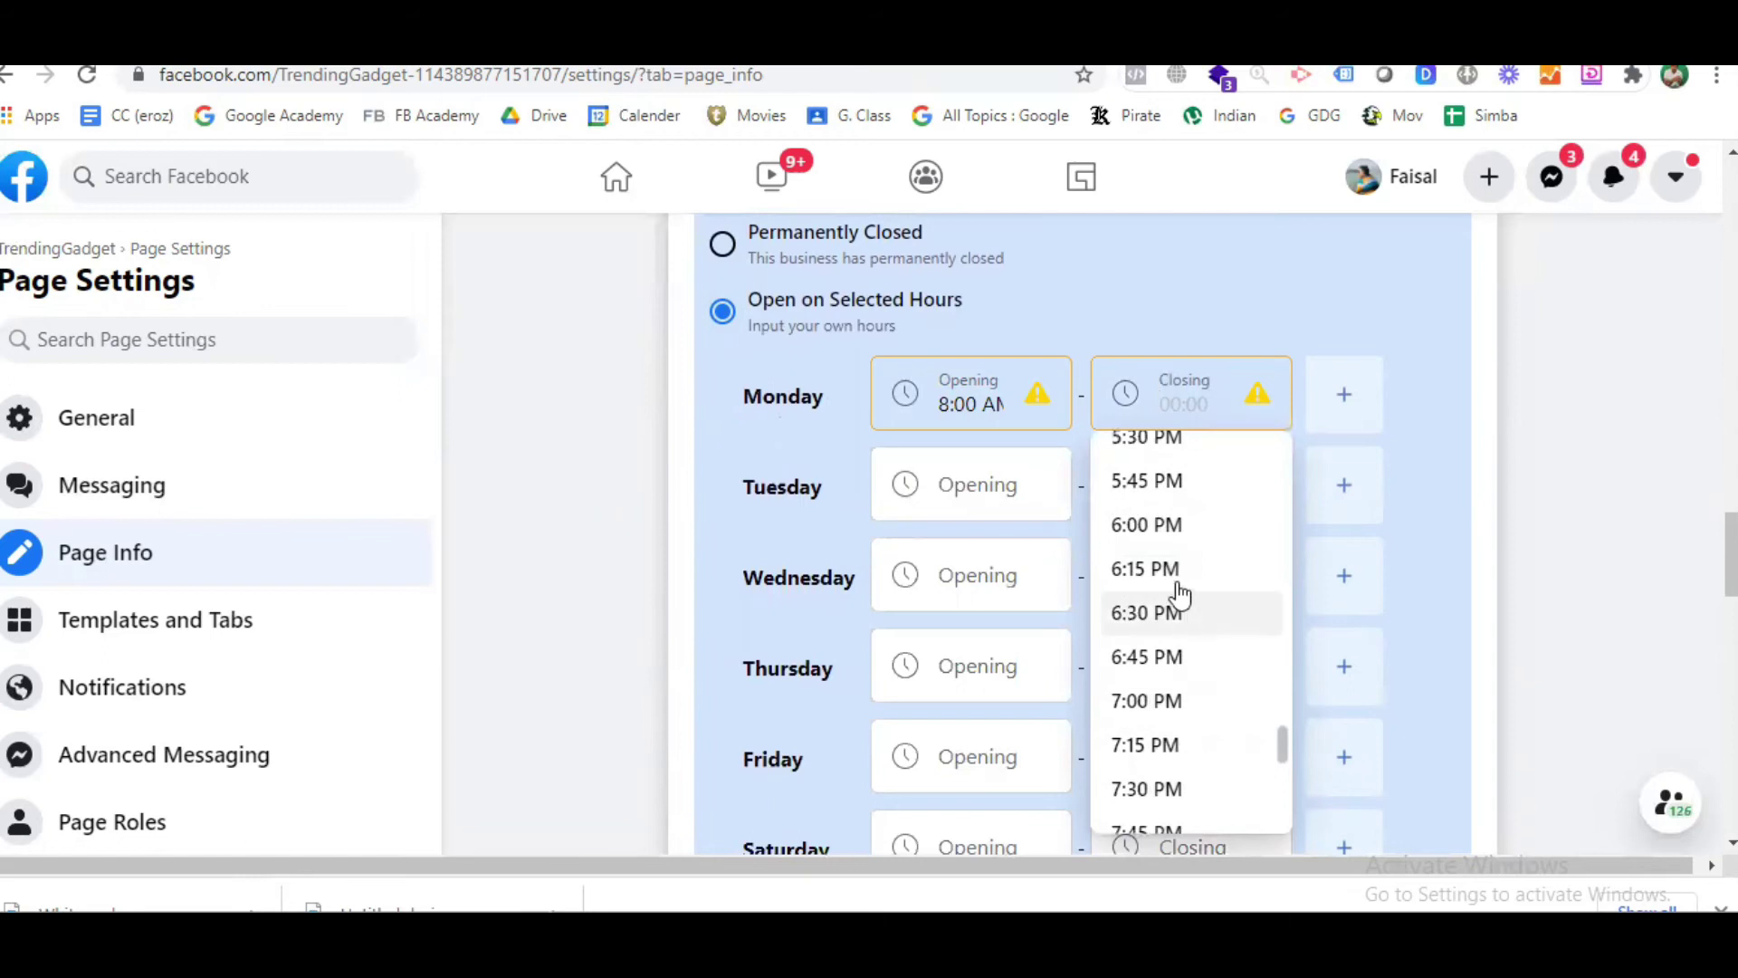
pyautogui.scroll(2, 1188, 543)
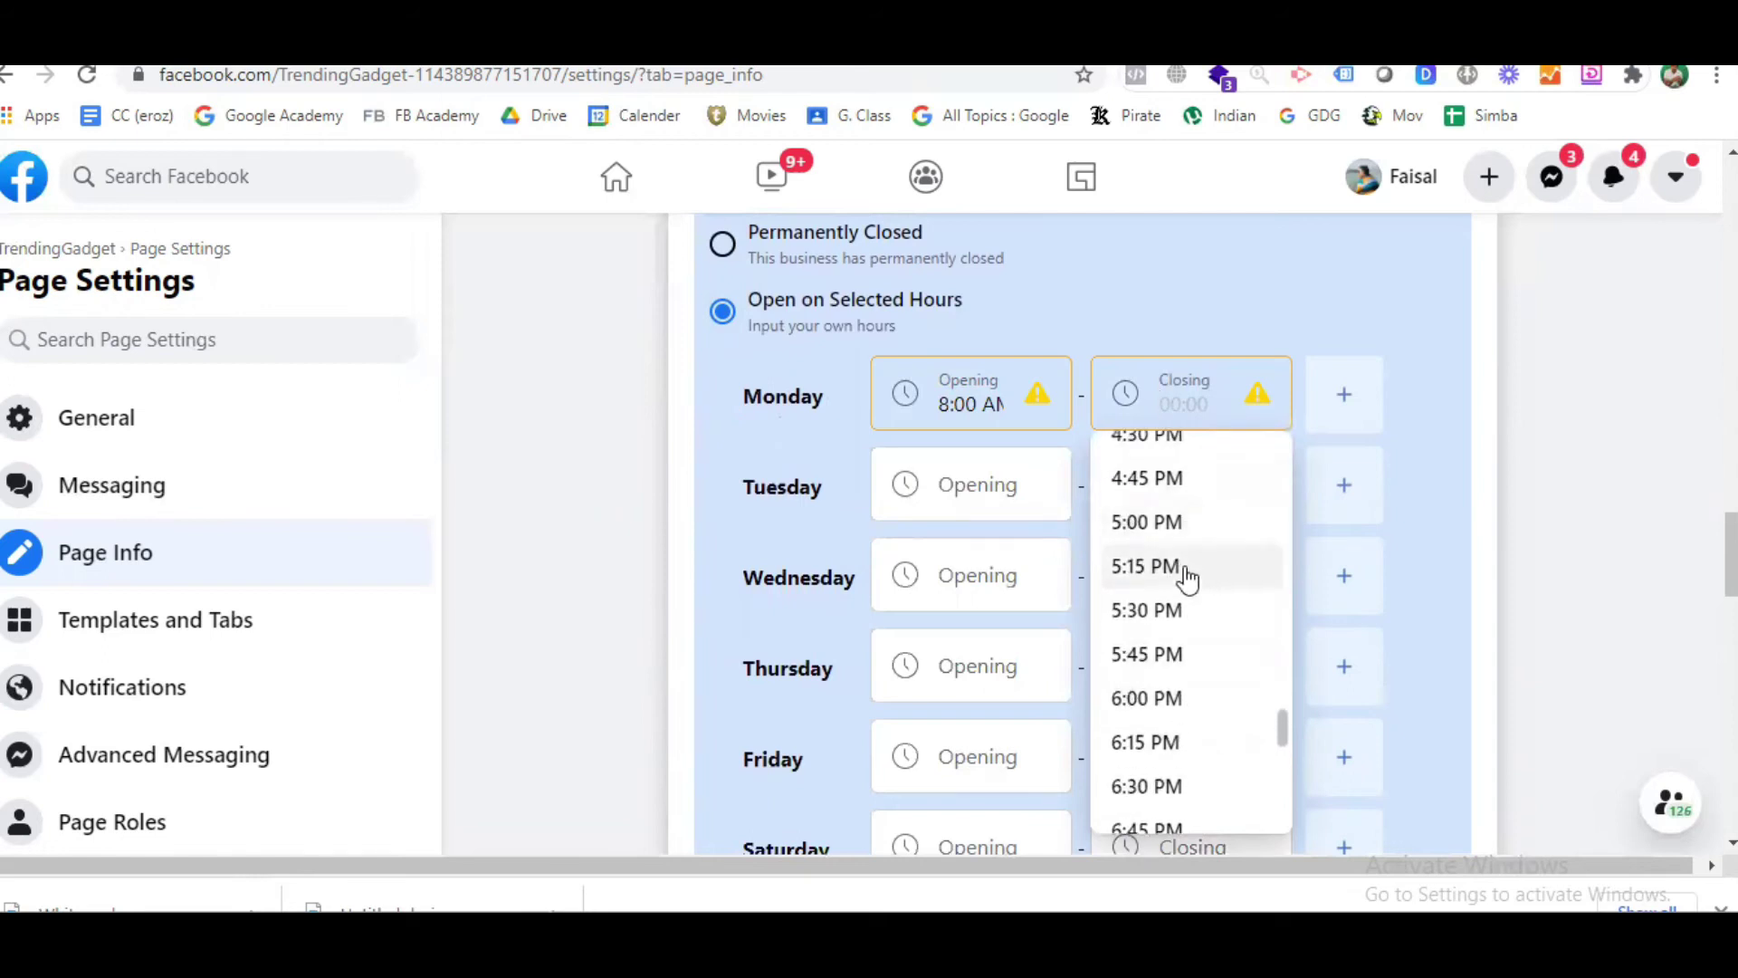
pyautogui.click(1183, 613)
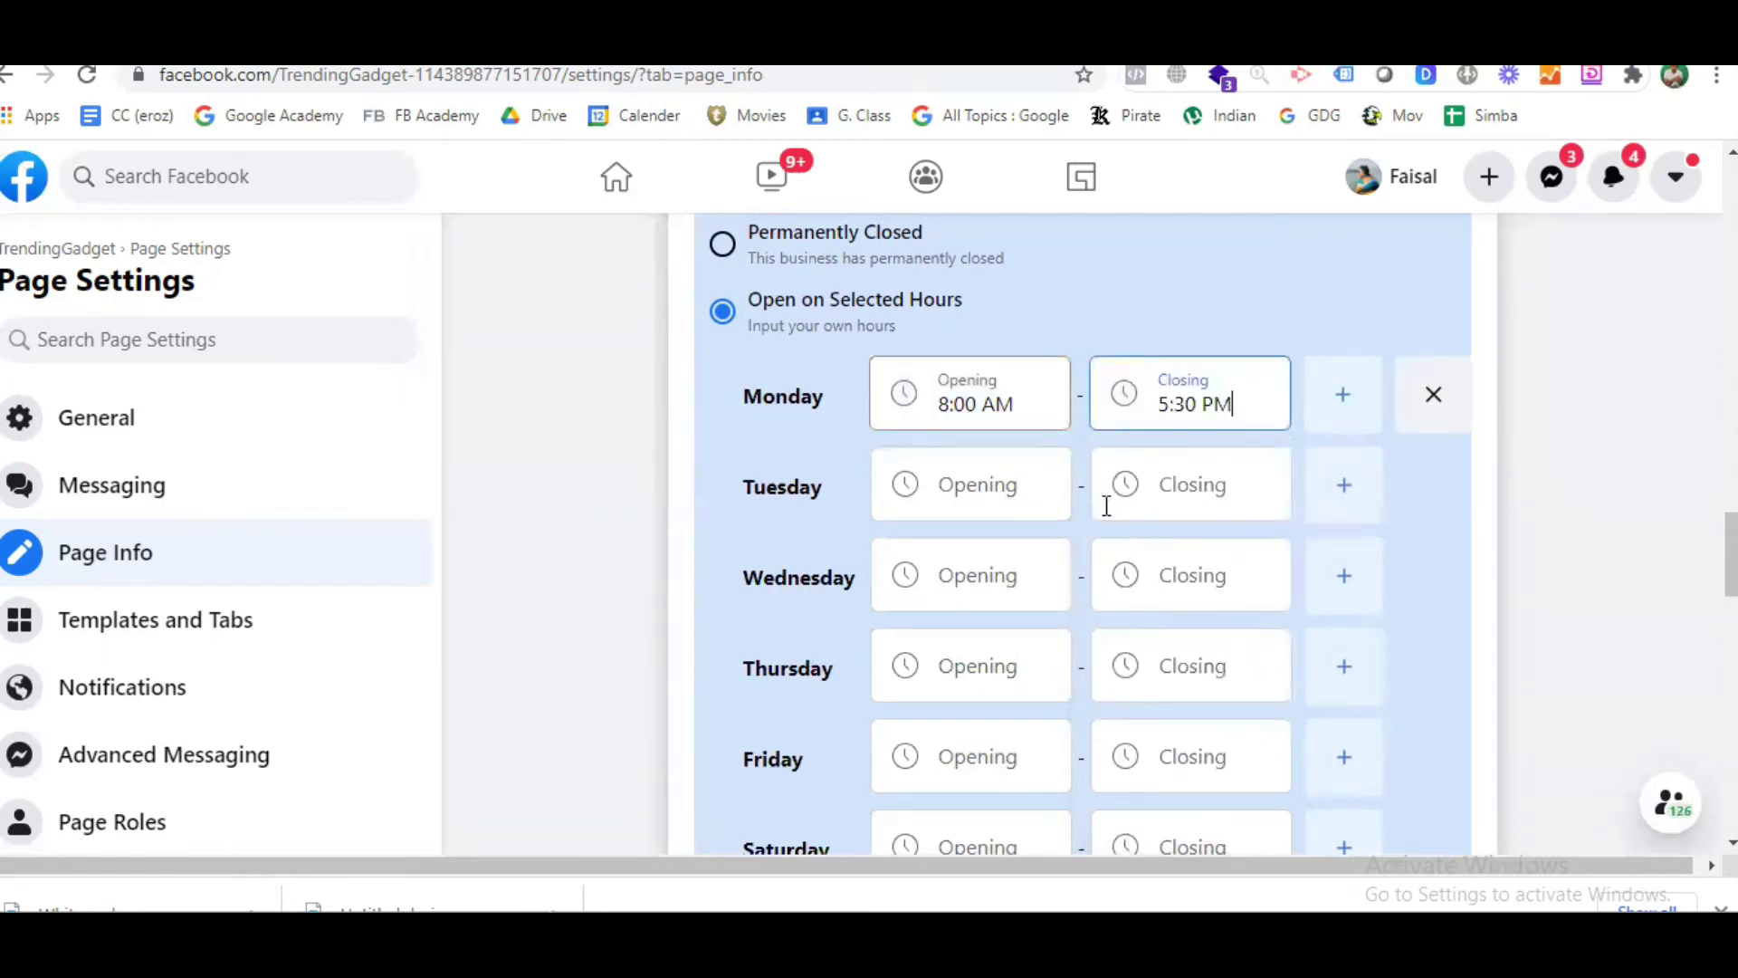
# Set Tuesday's business hours to open at 8:00 AM and close at 5:30 PM
pyautogui.click(990, 482)
pyautogui.scroll(-10, 1009, 664)
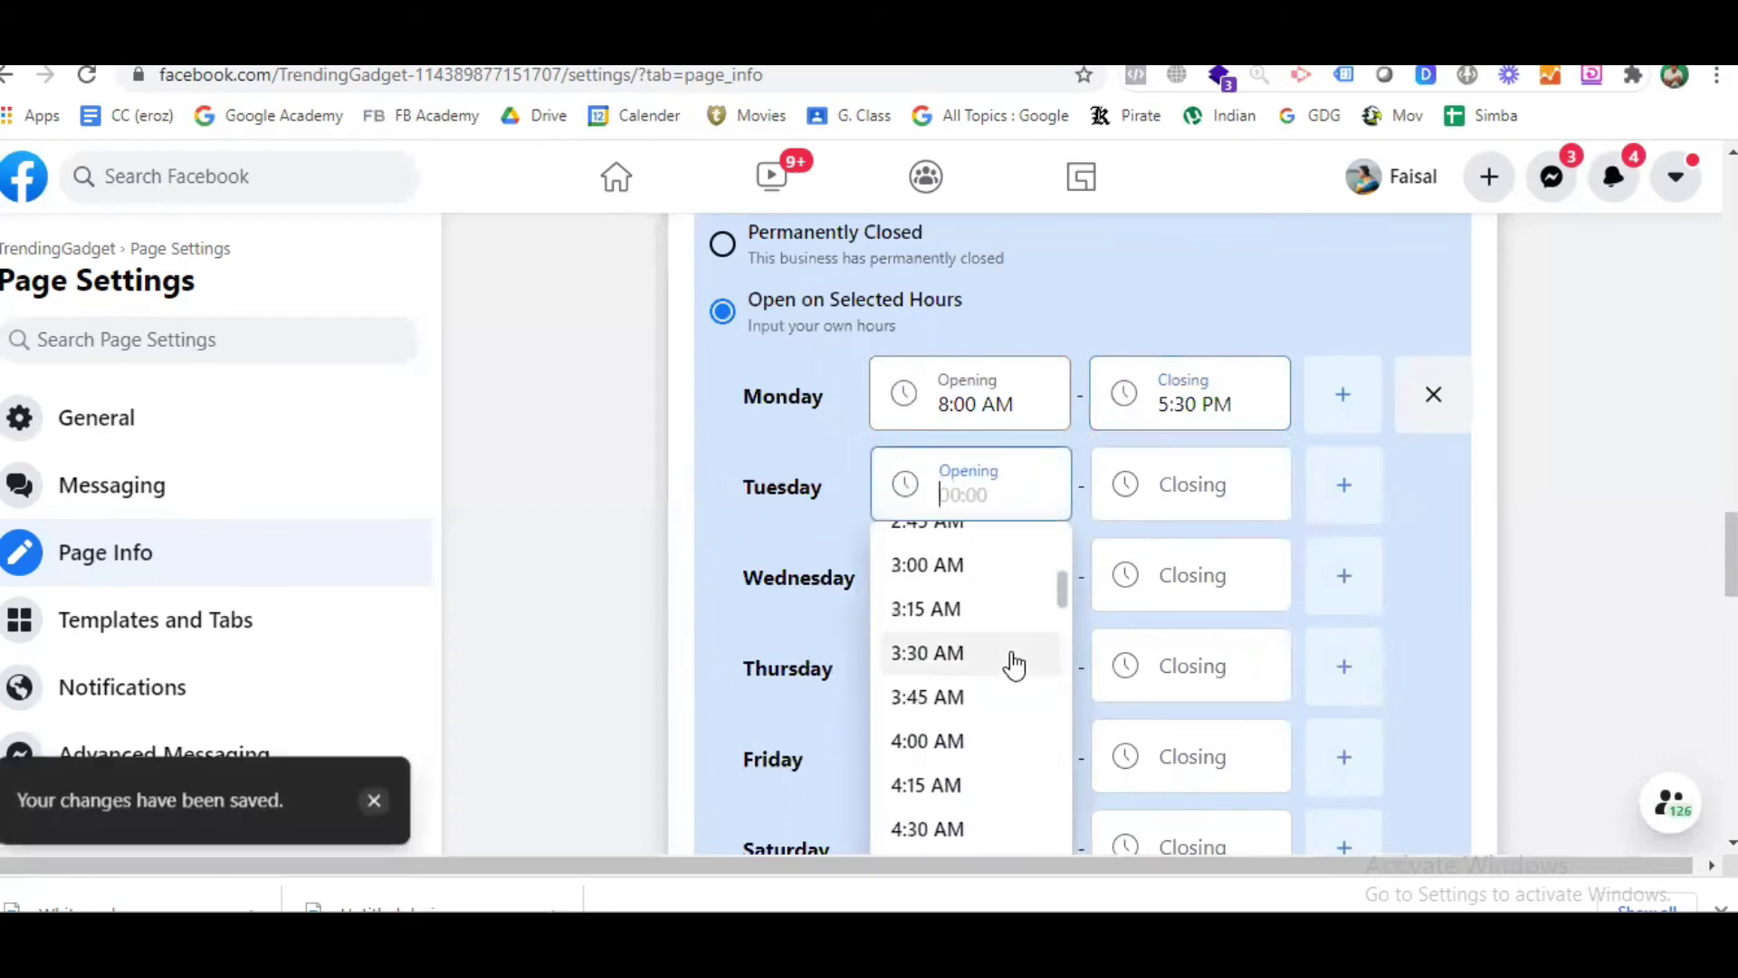
pyautogui.scroll(-3, 1008, 663)
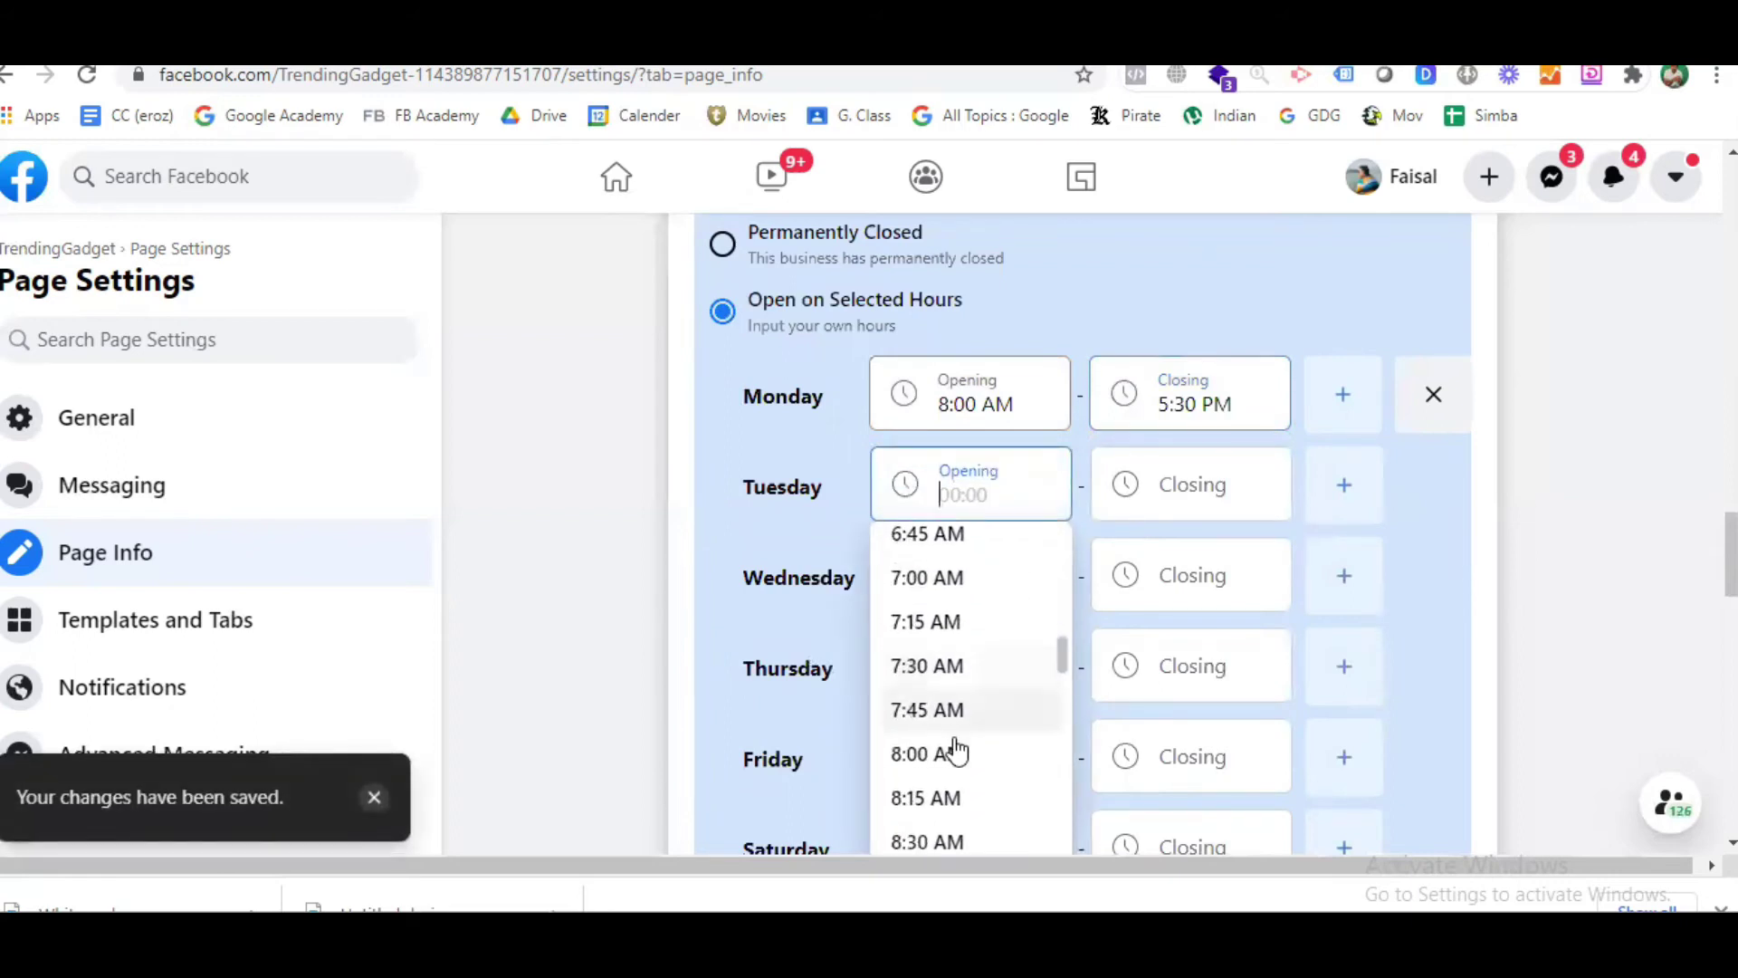
pyautogui.click(951, 750)
pyautogui.click(1153, 498)
pyautogui.scroll(-8, 1132, 579)
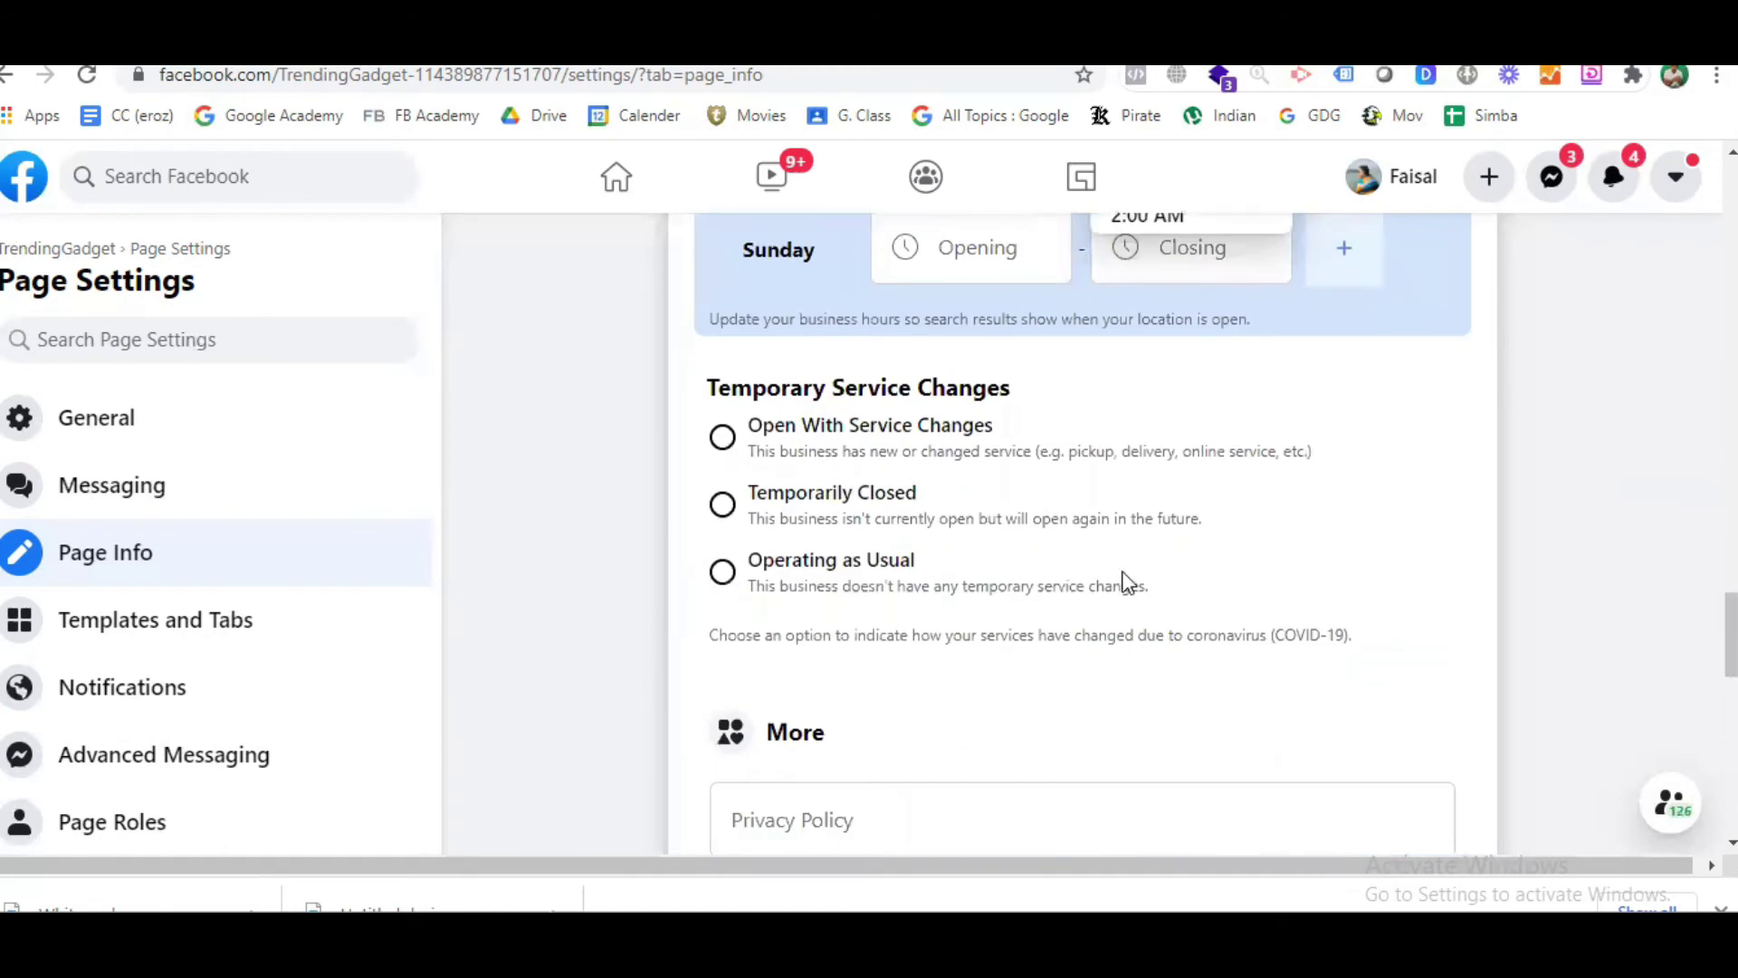
pyautogui.scroll(4, 1125, 561)
pyautogui.scroll(-12, 1213, 484)
pyautogui.scroll(-18, 1203, 474)
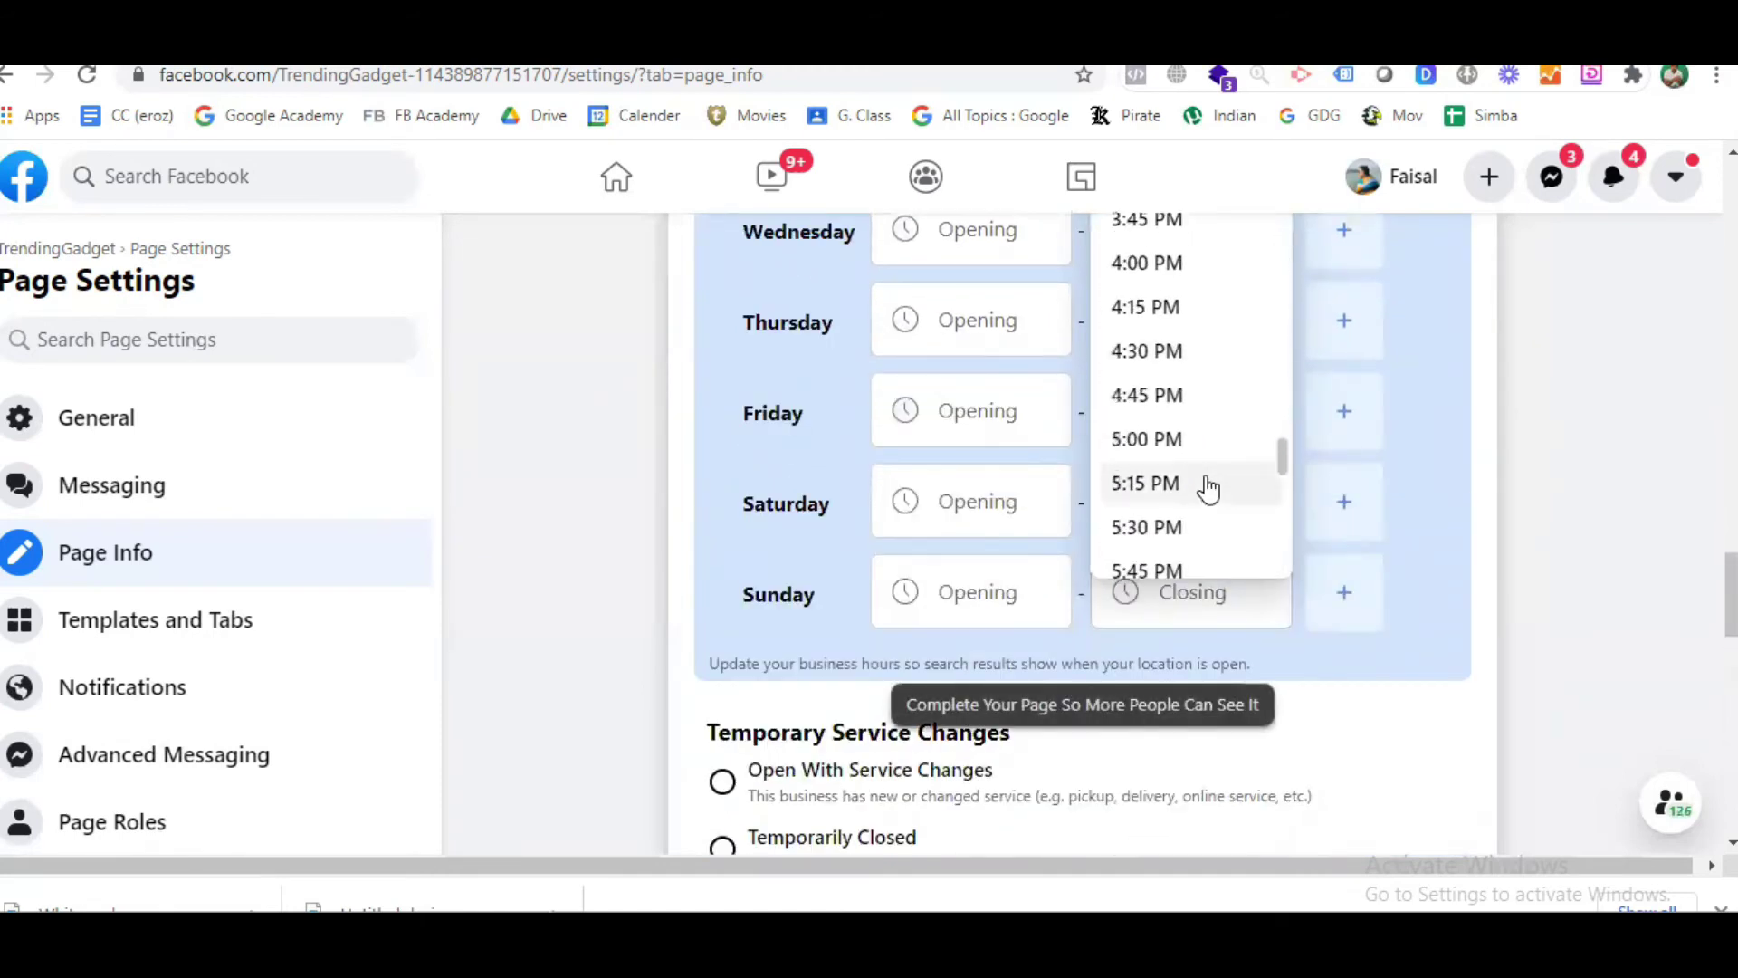
pyautogui.click(1164, 522)
# Set Wednesday's business hours to open at 8:00 AM and close at 5:30 PM
pyautogui.scroll(3, 869, 435)
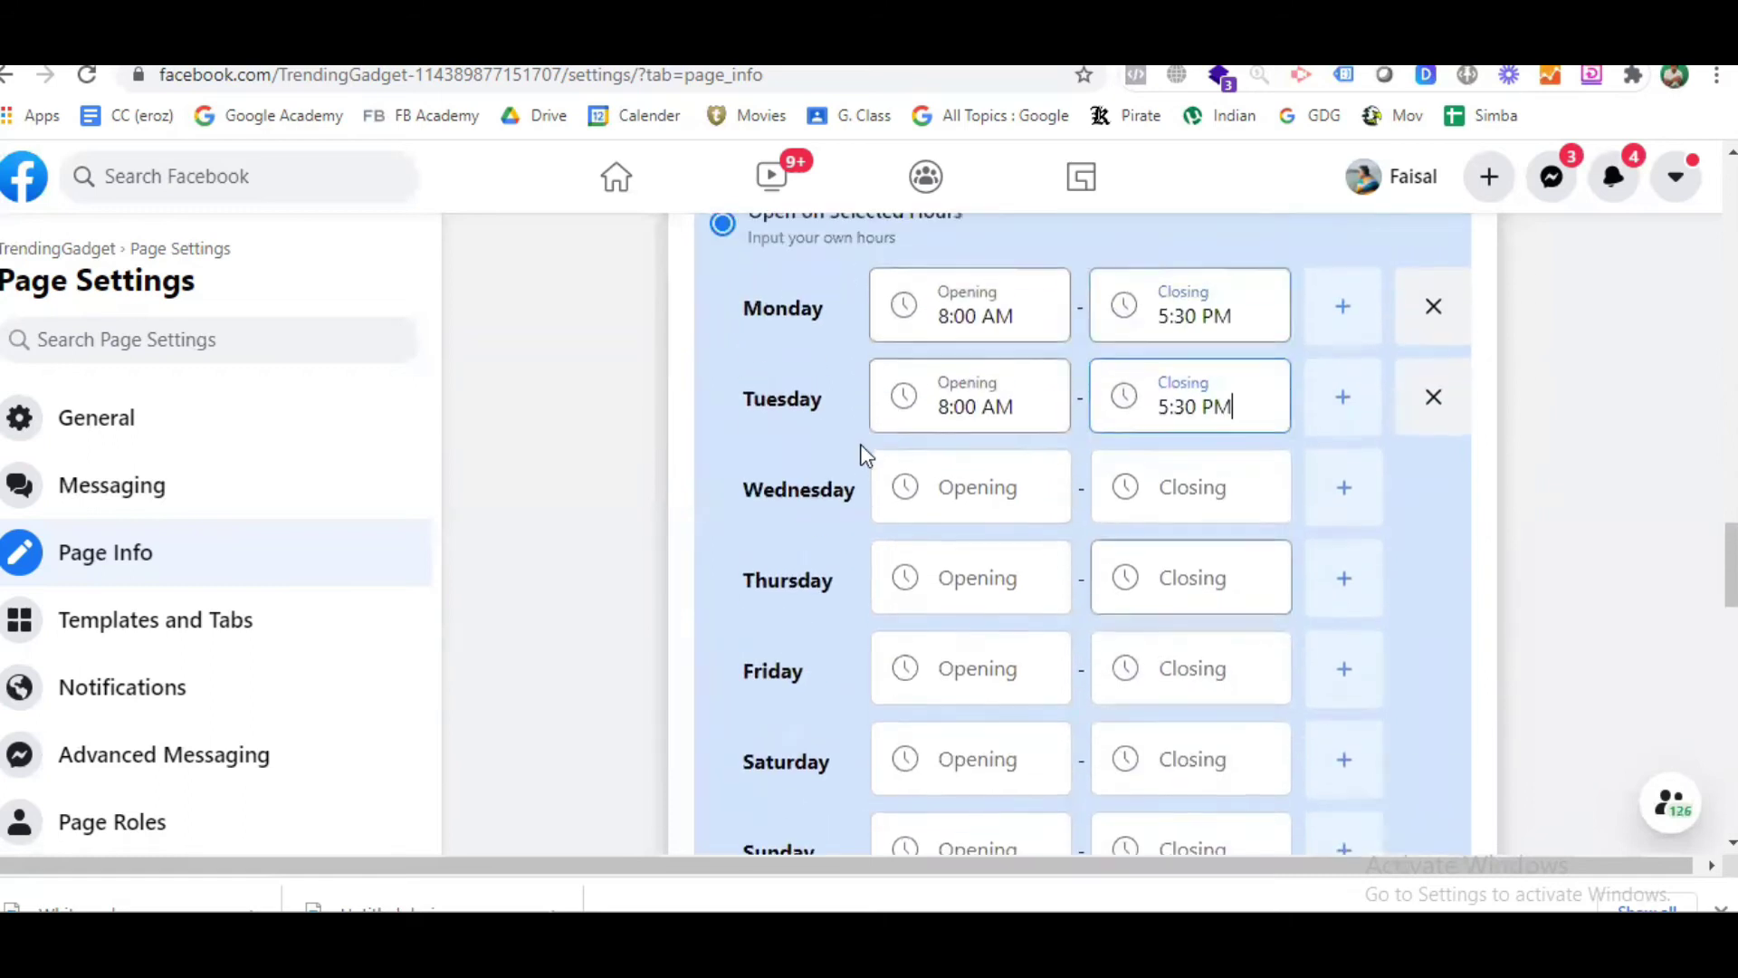
pyautogui.click(964, 487)
pyautogui.scroll(-8, 971, 579)
pyautogui.scroll(-5, 992, 643)
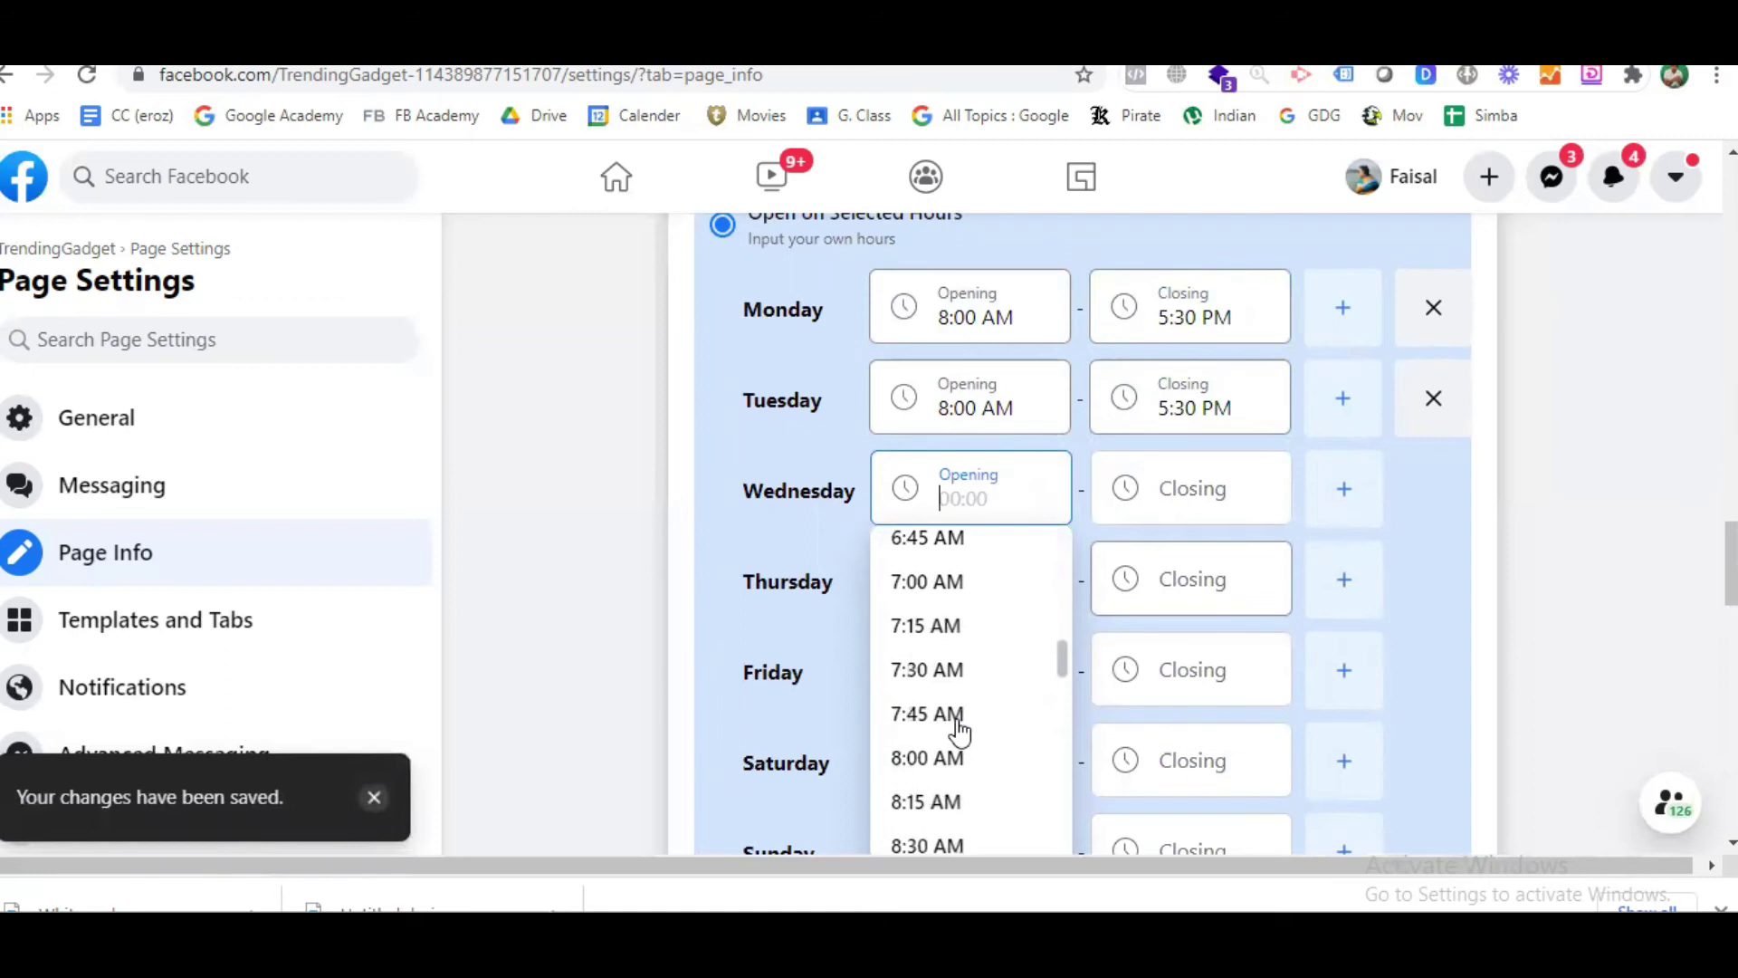
pyautogui.click(932, 758)
pyautogui.scroll(-15, 1204, 644)
pyautogui.scroll(-6, 1204, 647)
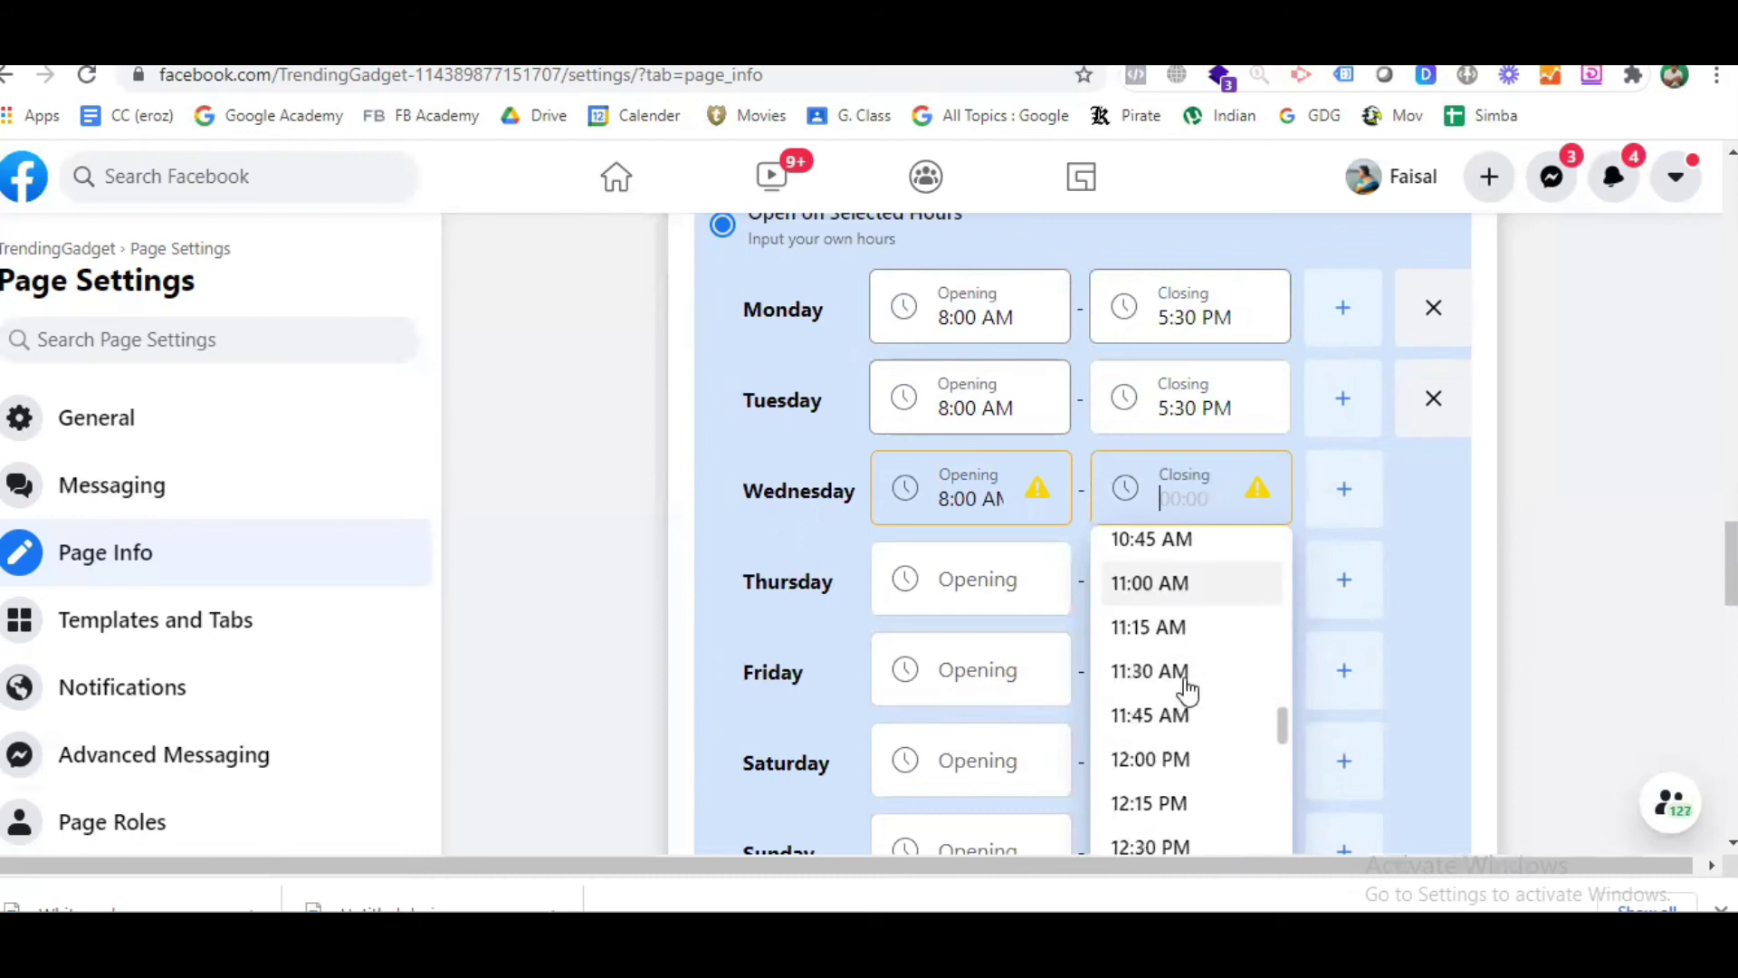
pyautogui.scroll(-10, 1186, 690)
pyautogui.scroll(-1, 1177, 803)
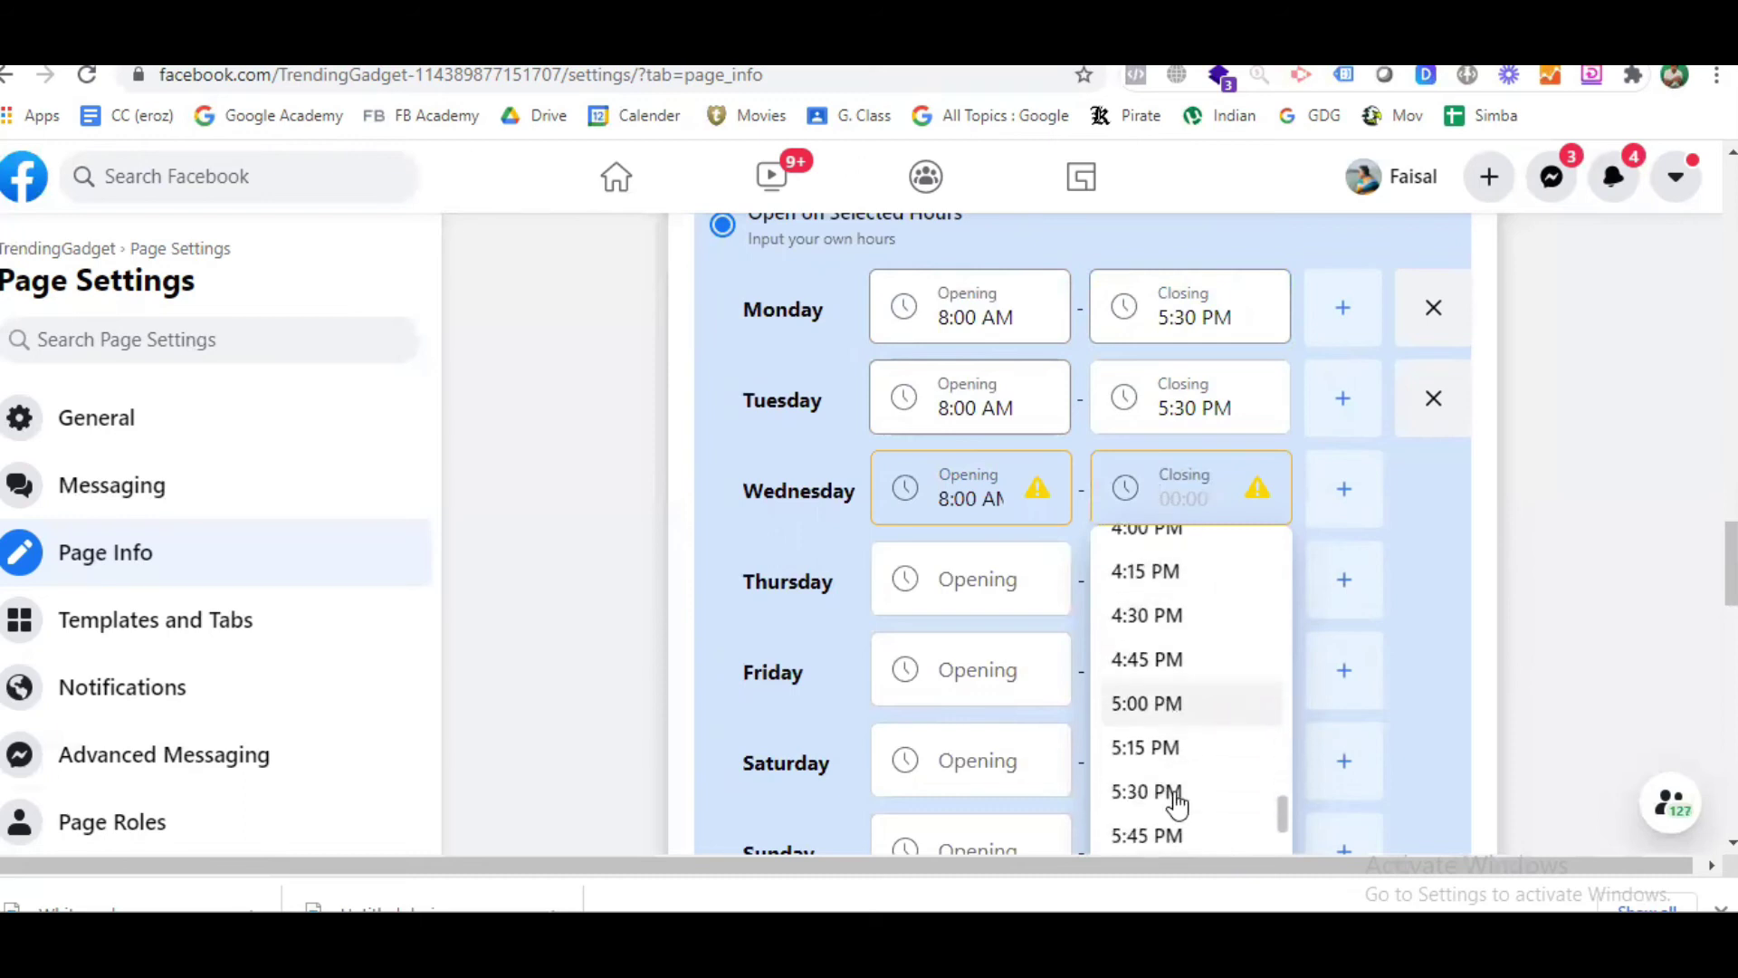
pyautogui.click(1176, 791)
# Set Thursday's business hours to open at 8:00 AM and close at 5:30 PM
pyautogui.click(980, 589)
pyautogui.scroll(-3, 1024, 706)
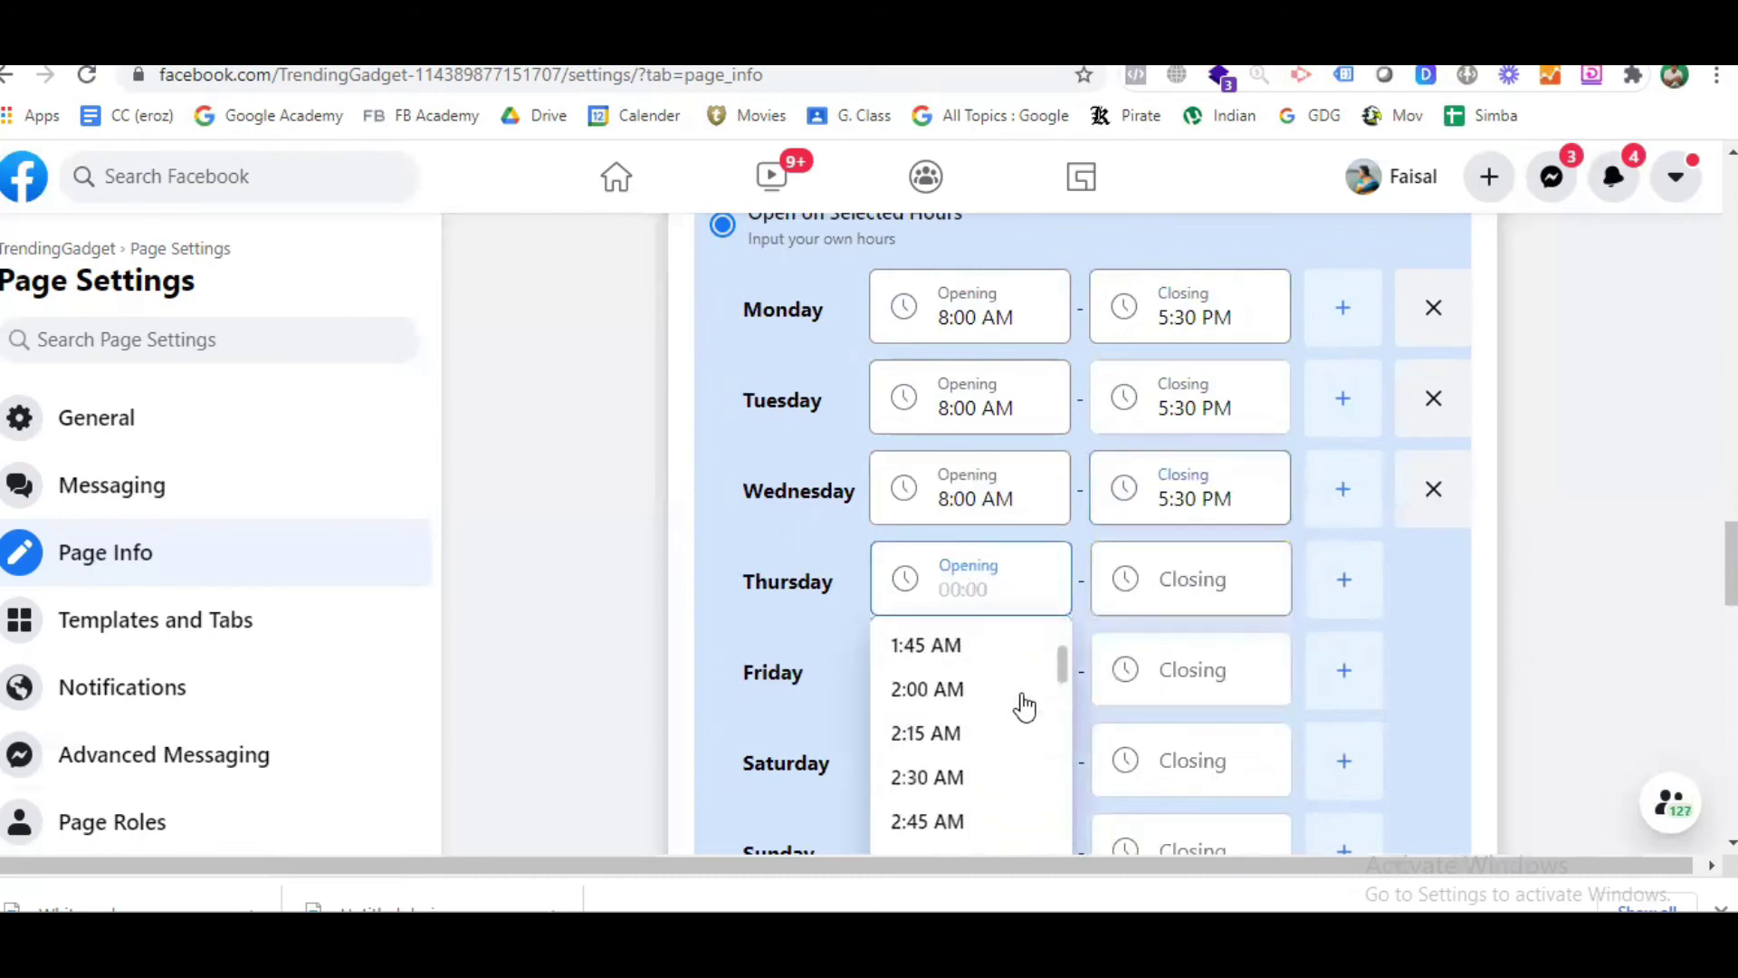
pyautogui.scroll(-10, 1014, 715)
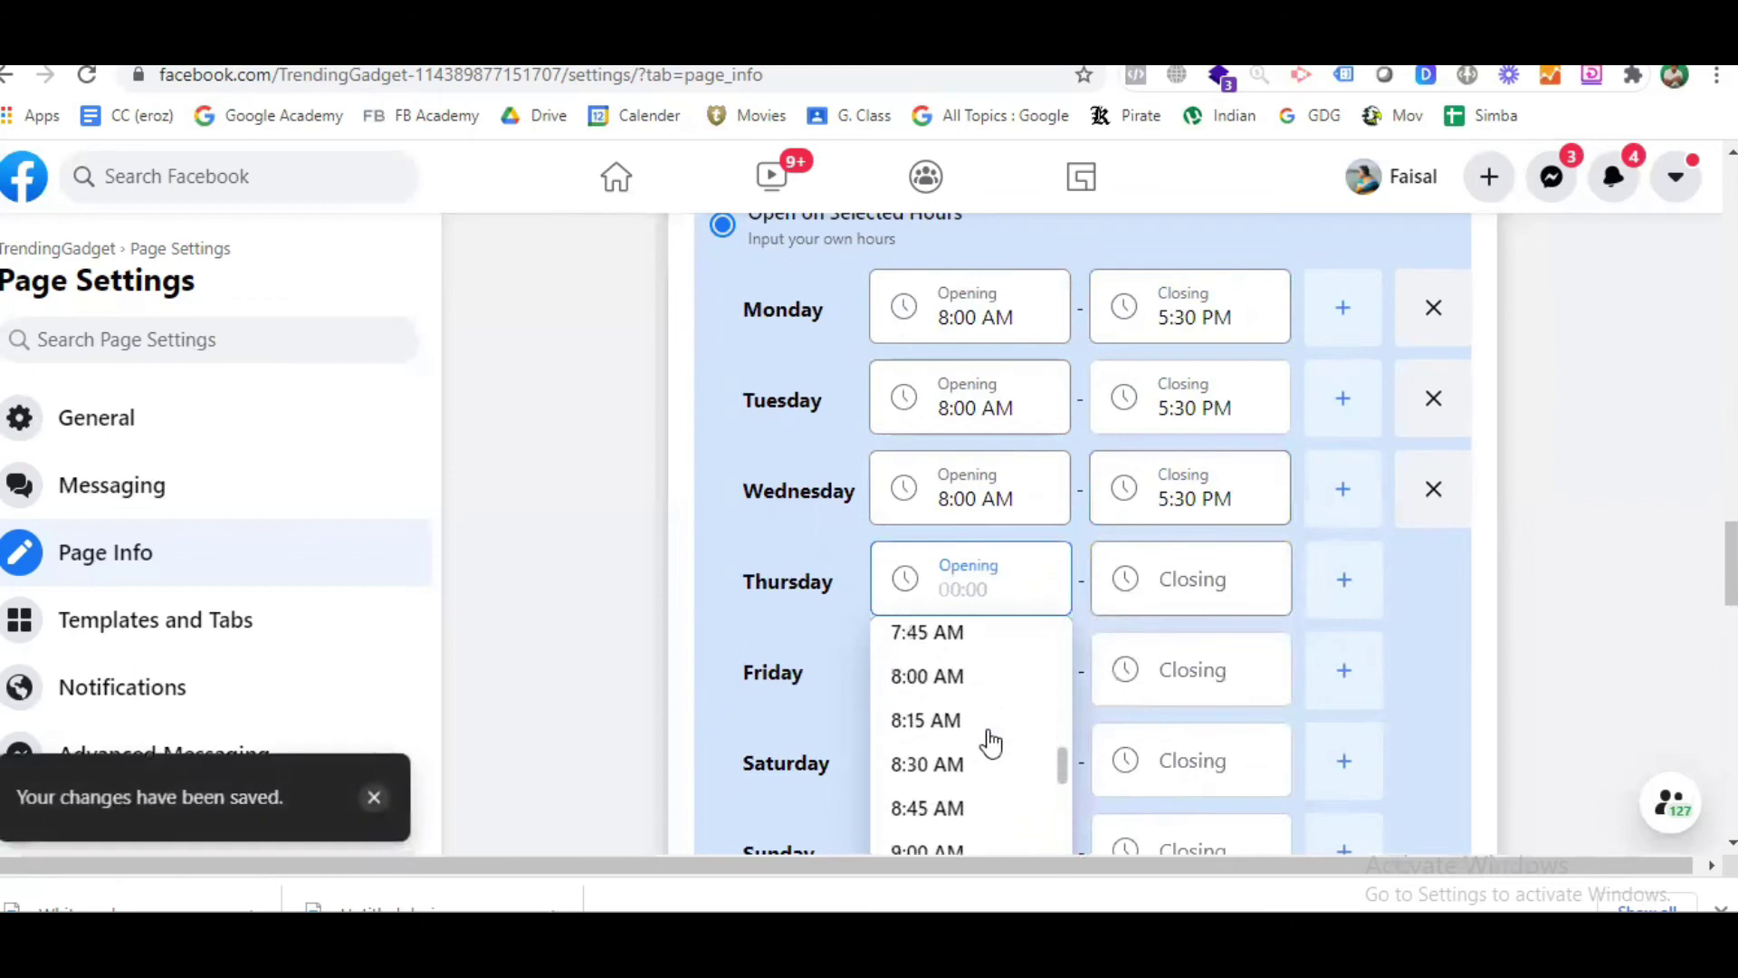
pyautogui.click(950, 679)
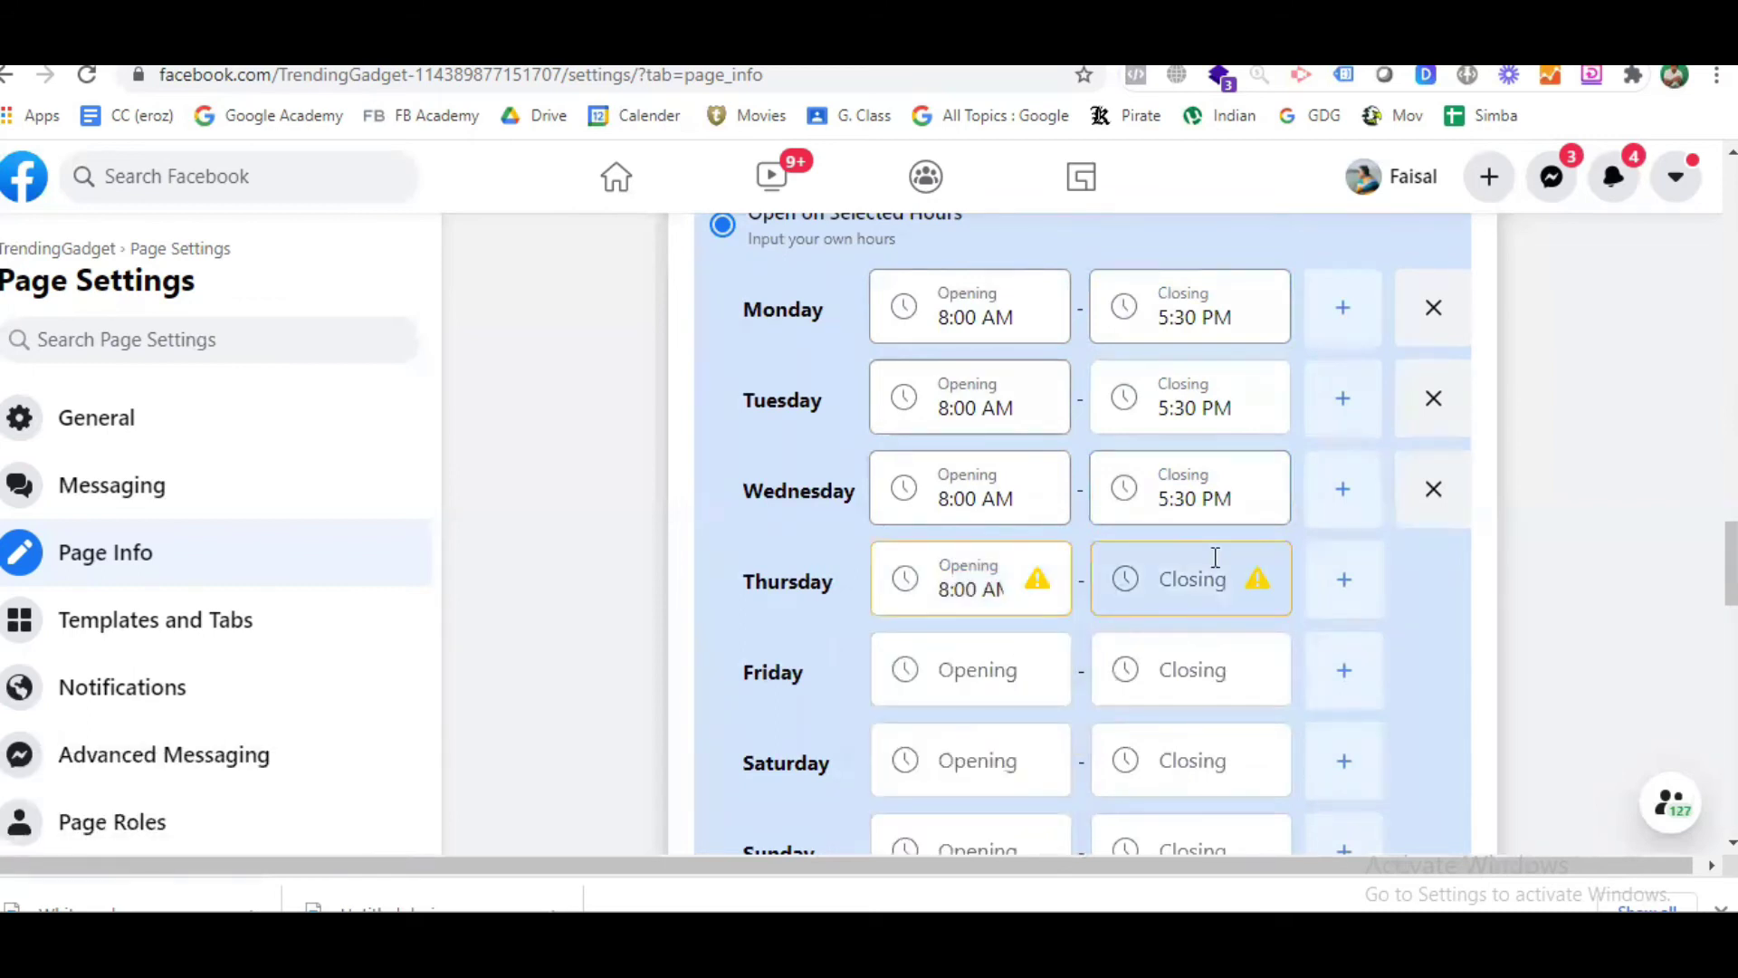
pyautogui.click(1185, 580)
pyautogui.scroll(-15, 1229, 728)
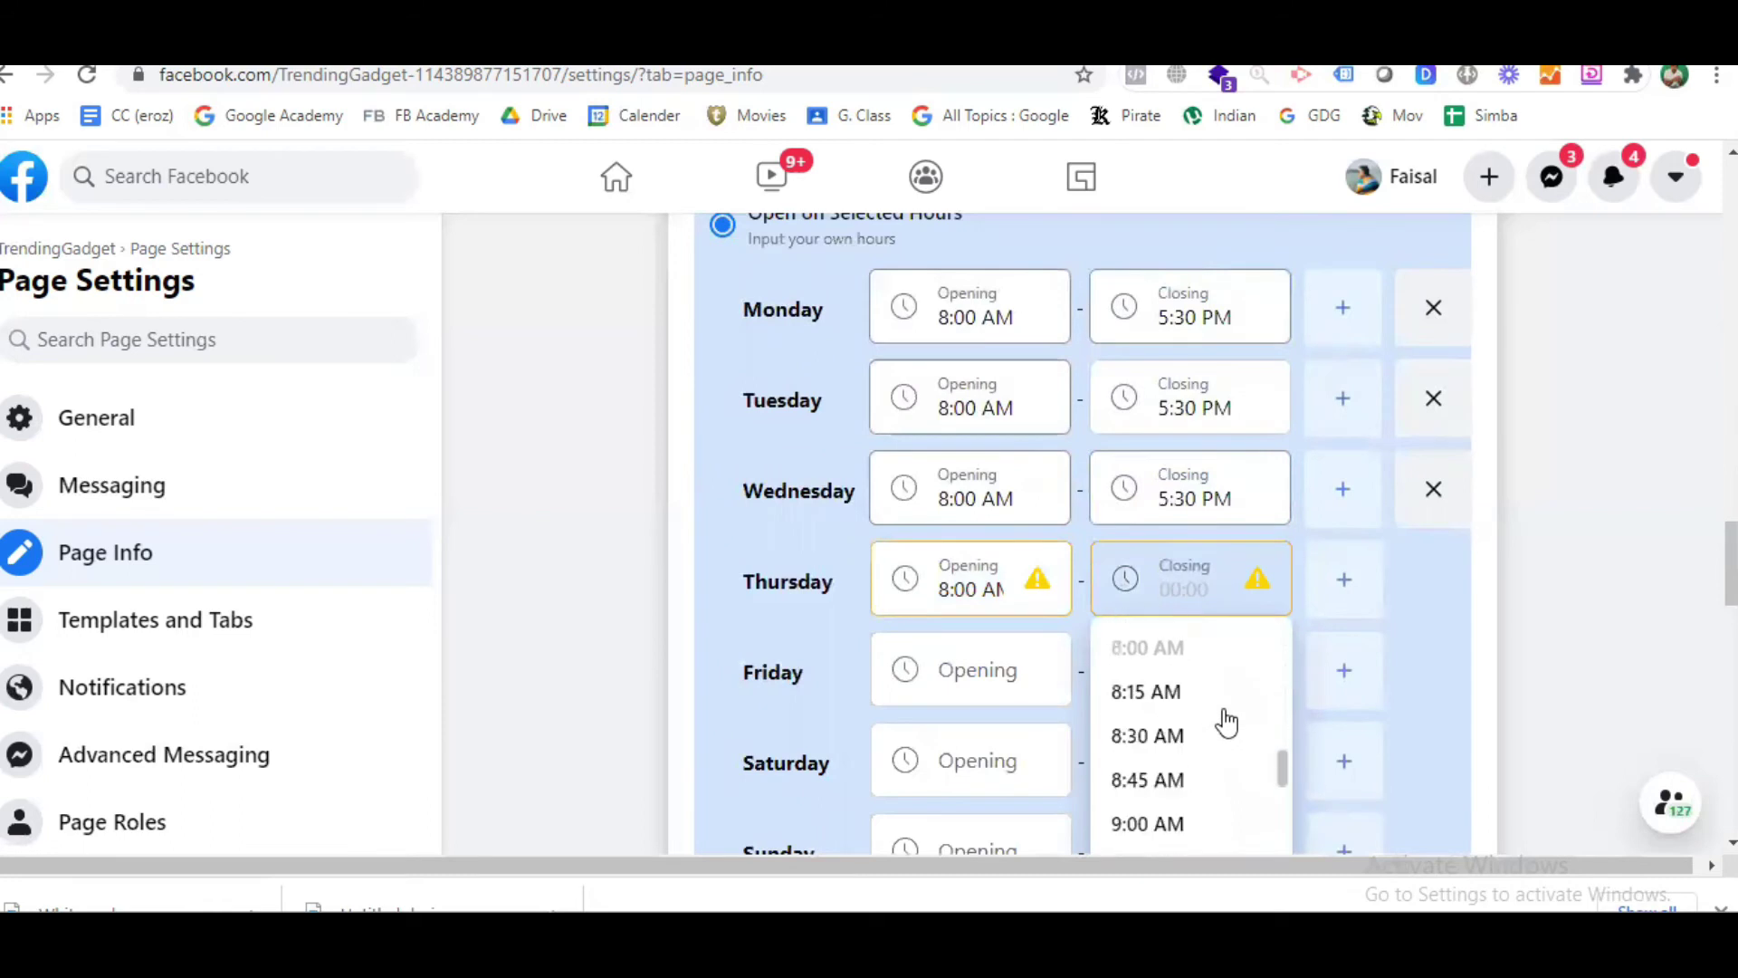
pyautogui.scroll(-12, 1213, 728)
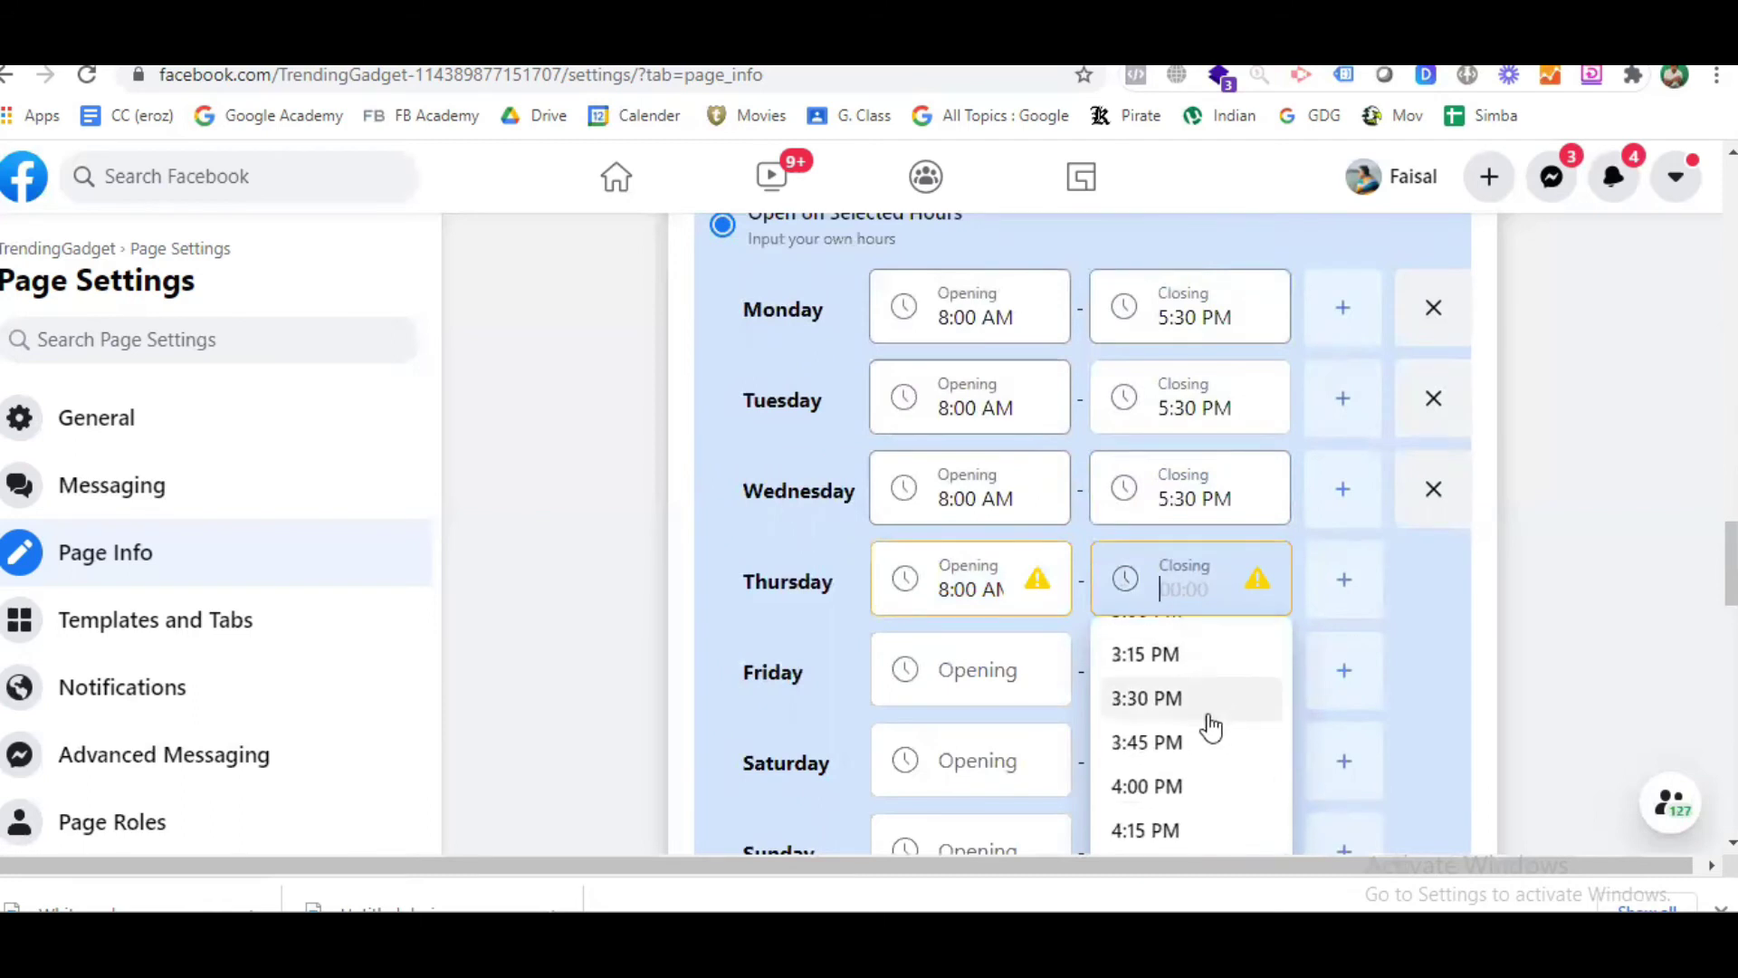
pyautogui.click(1160, 795)
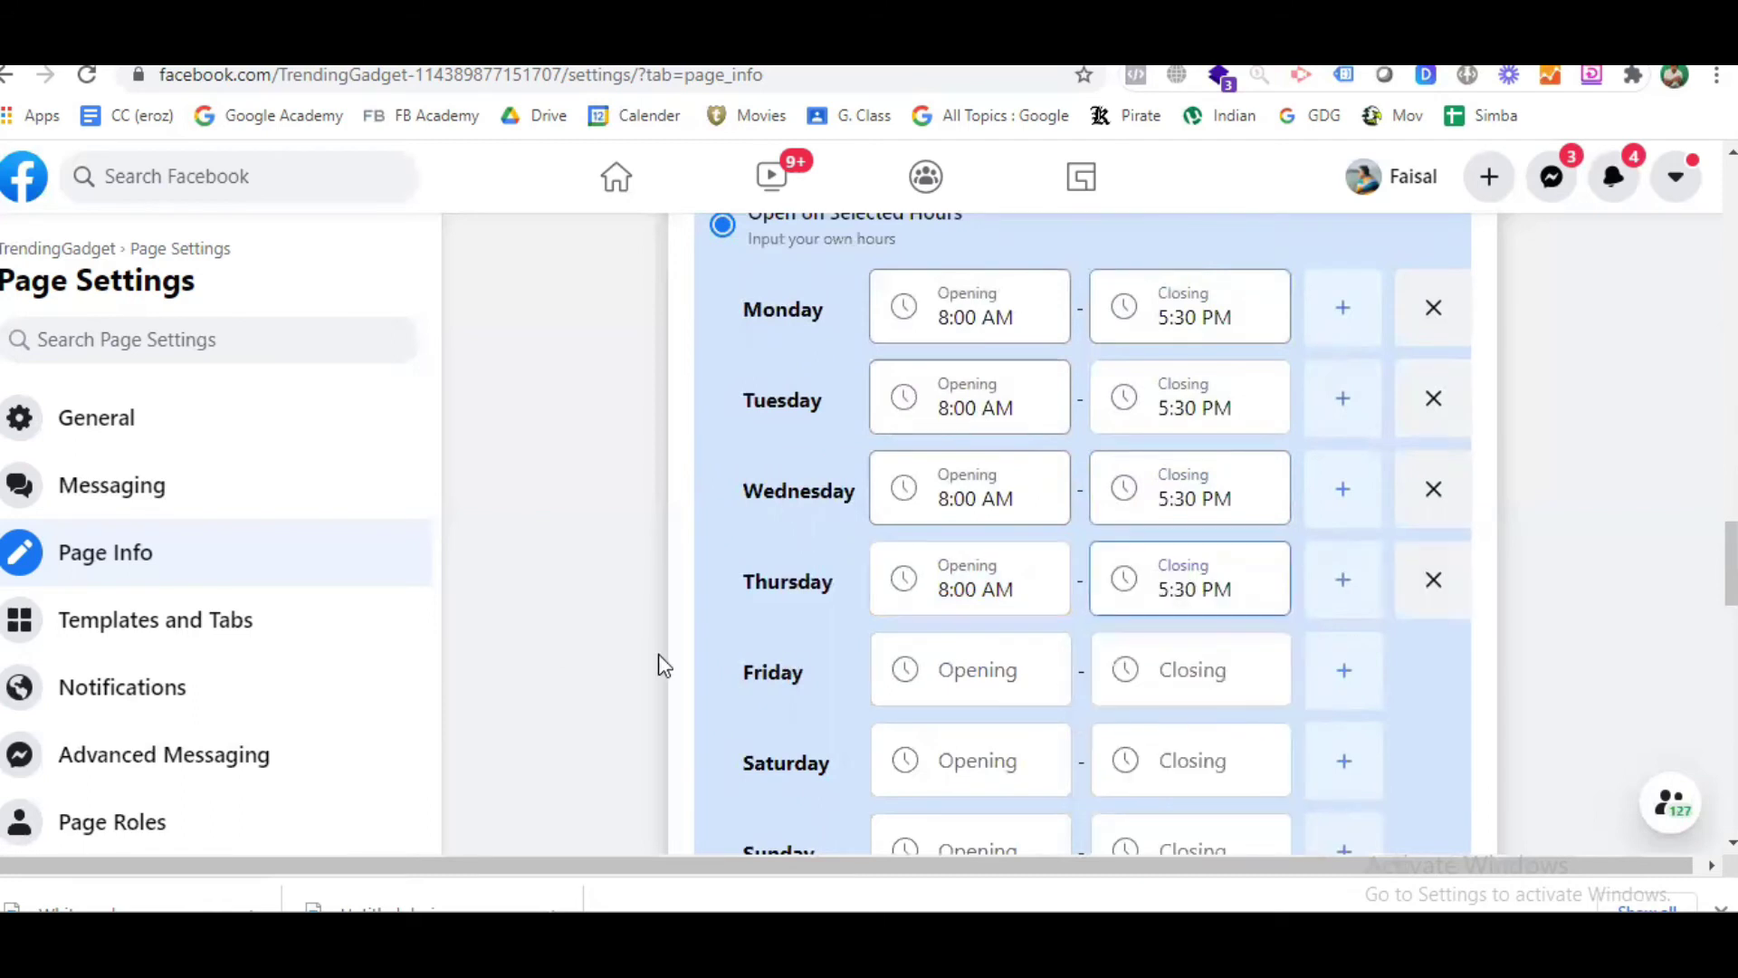
# Set Friday's business hours to open at 8:00 AM and close at 12:45 PM
pyautogui.scroll(-3, 622, 666)
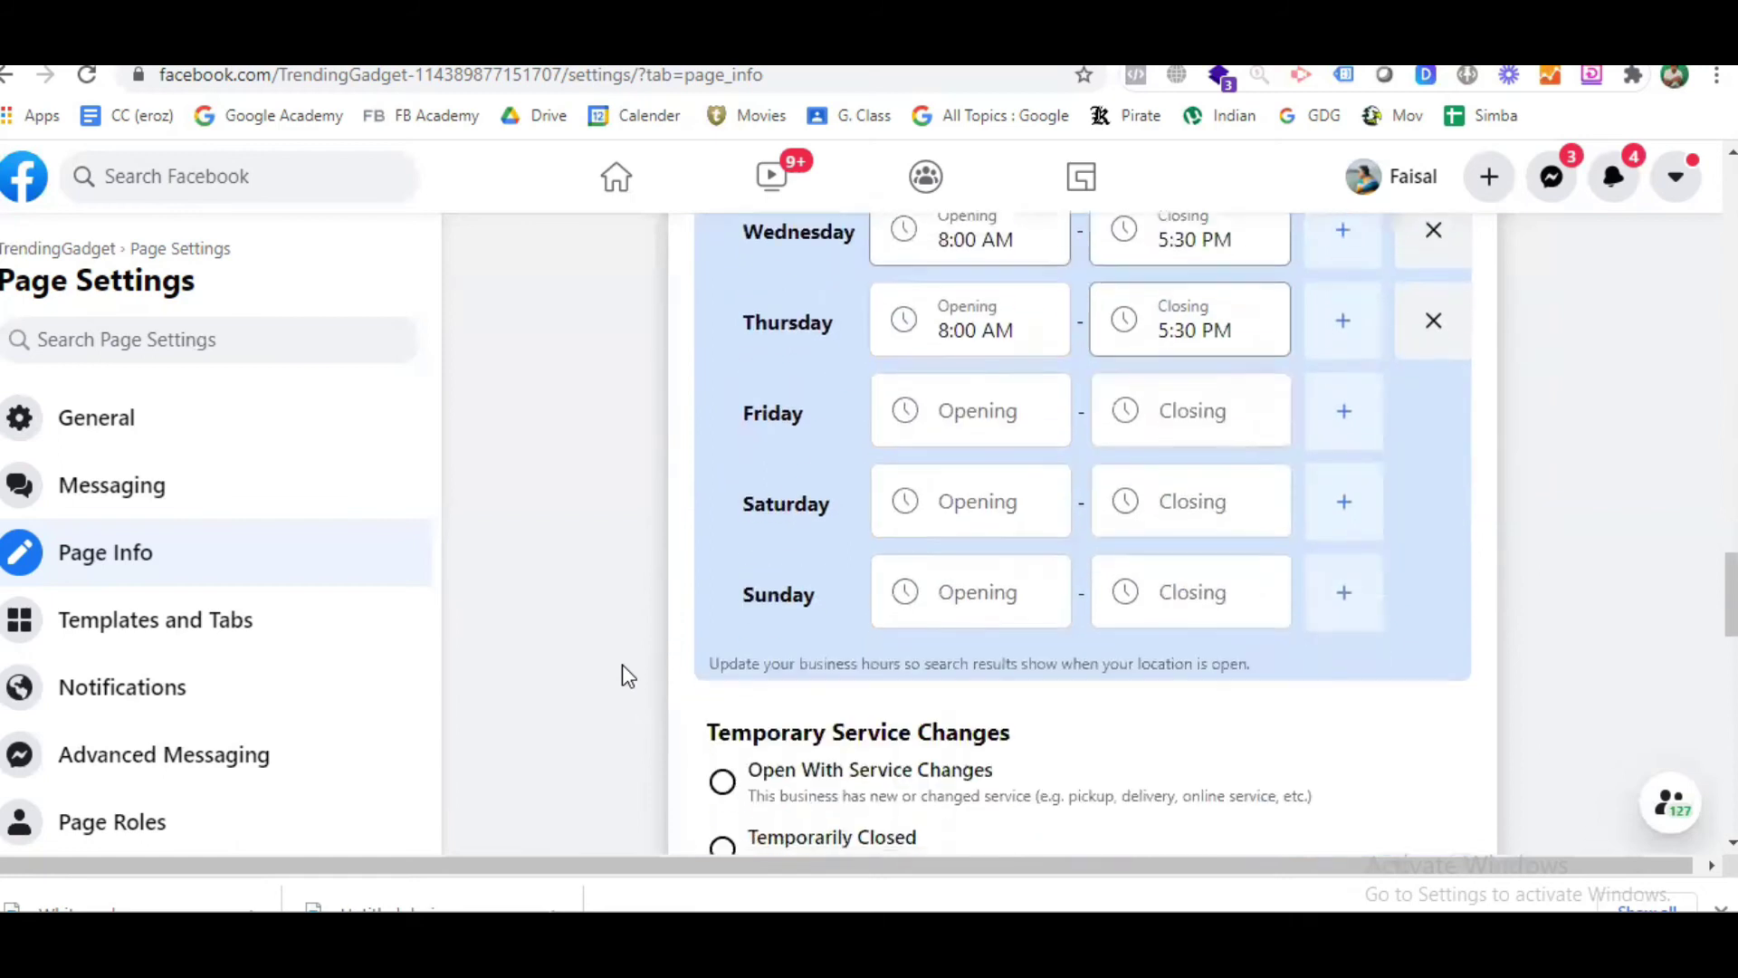
pyautogui.click(978, 419)
pyautogui.scroll(-5, 1000, 579)
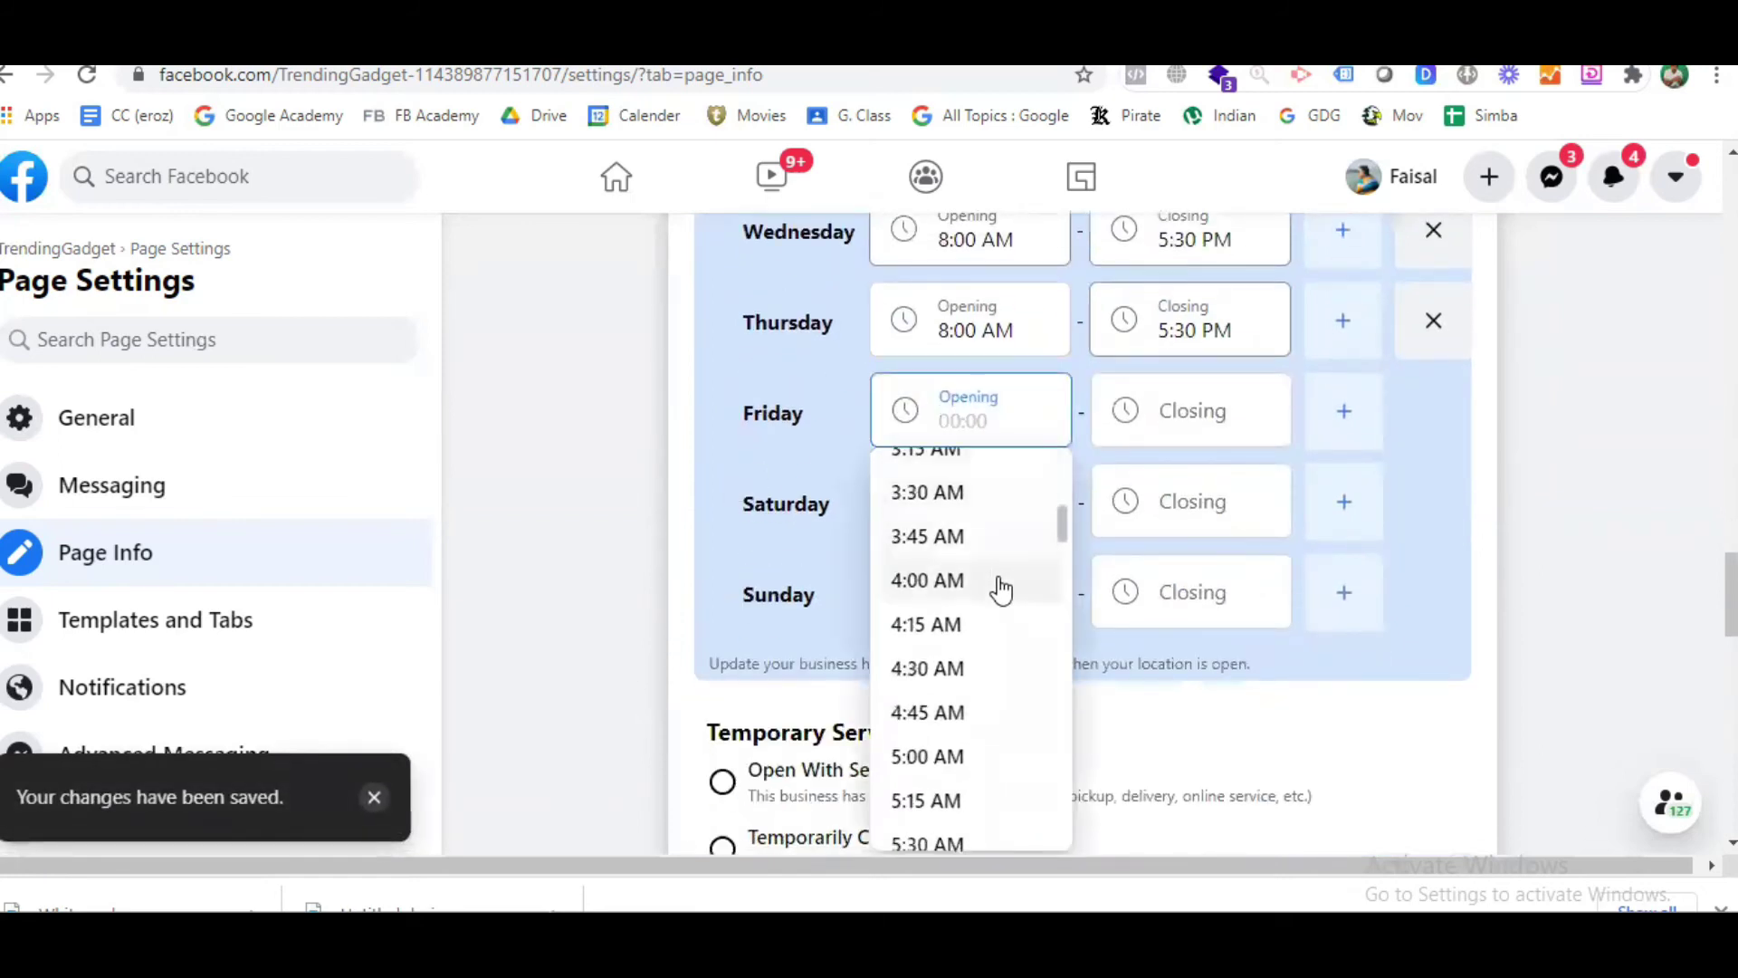
pyautogui.scroll(-10, 1001, 588)
pyautogui.scroll(2, 987, 525)
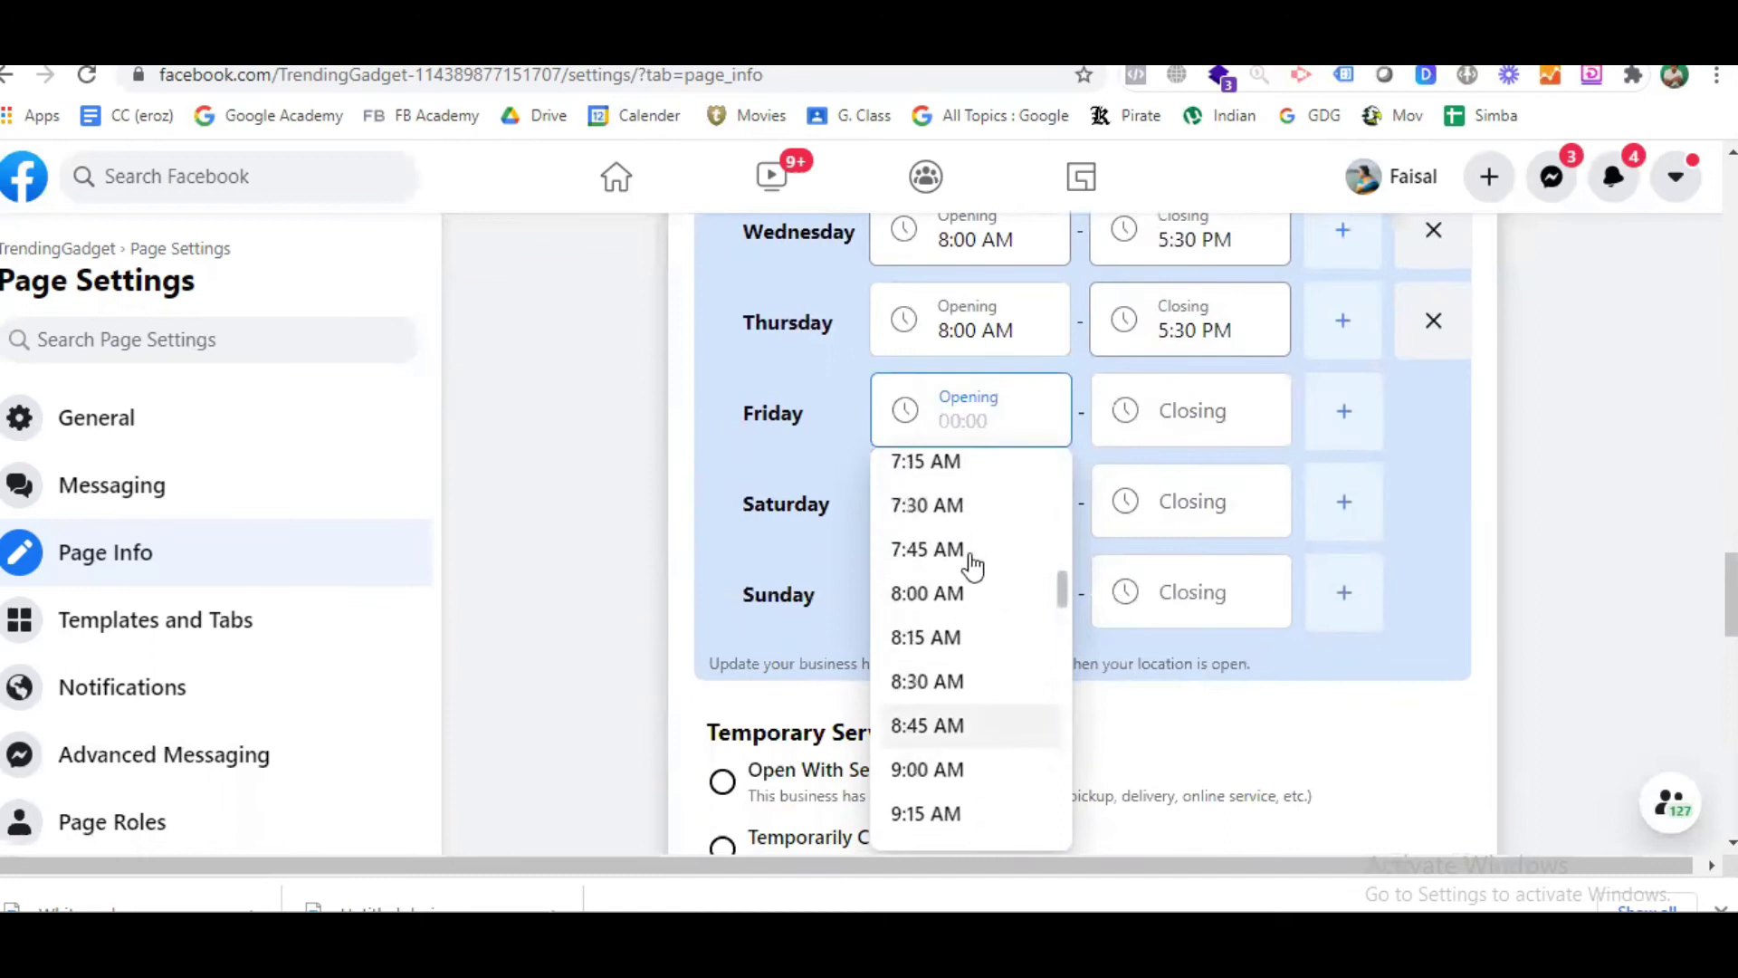
pyautogui.click(965, 593)
pyautogui.click(1176, 414)
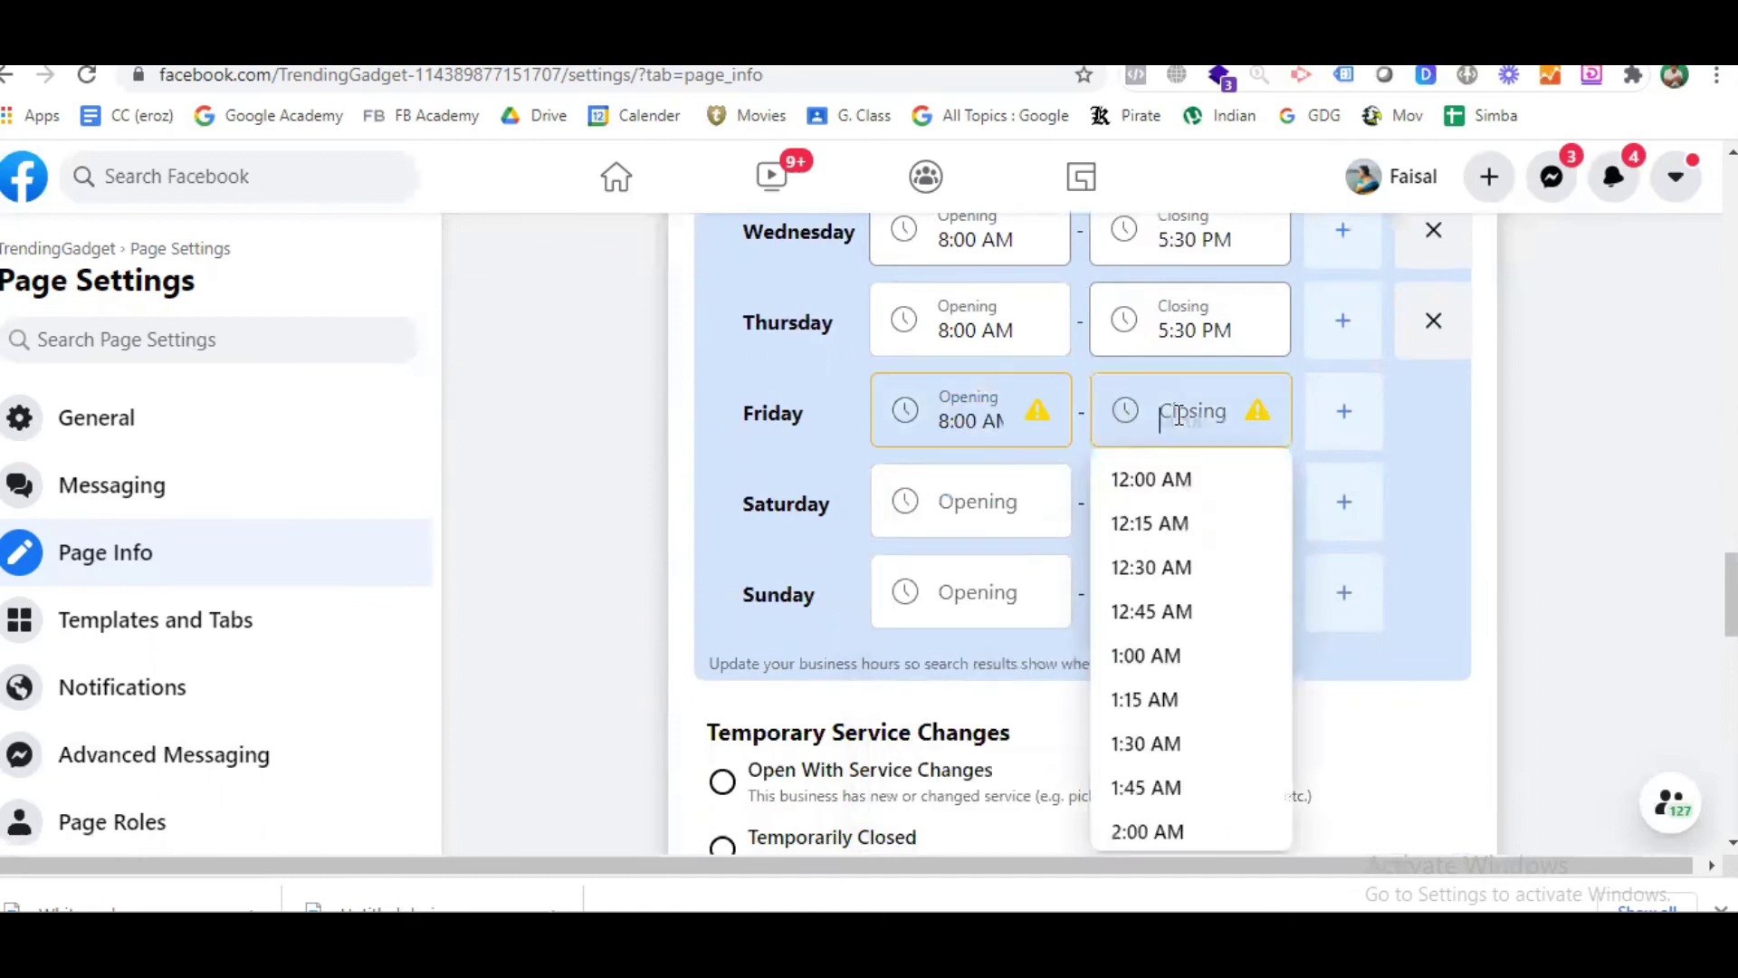
pyautogui.scroll(-7, 1210, 667)
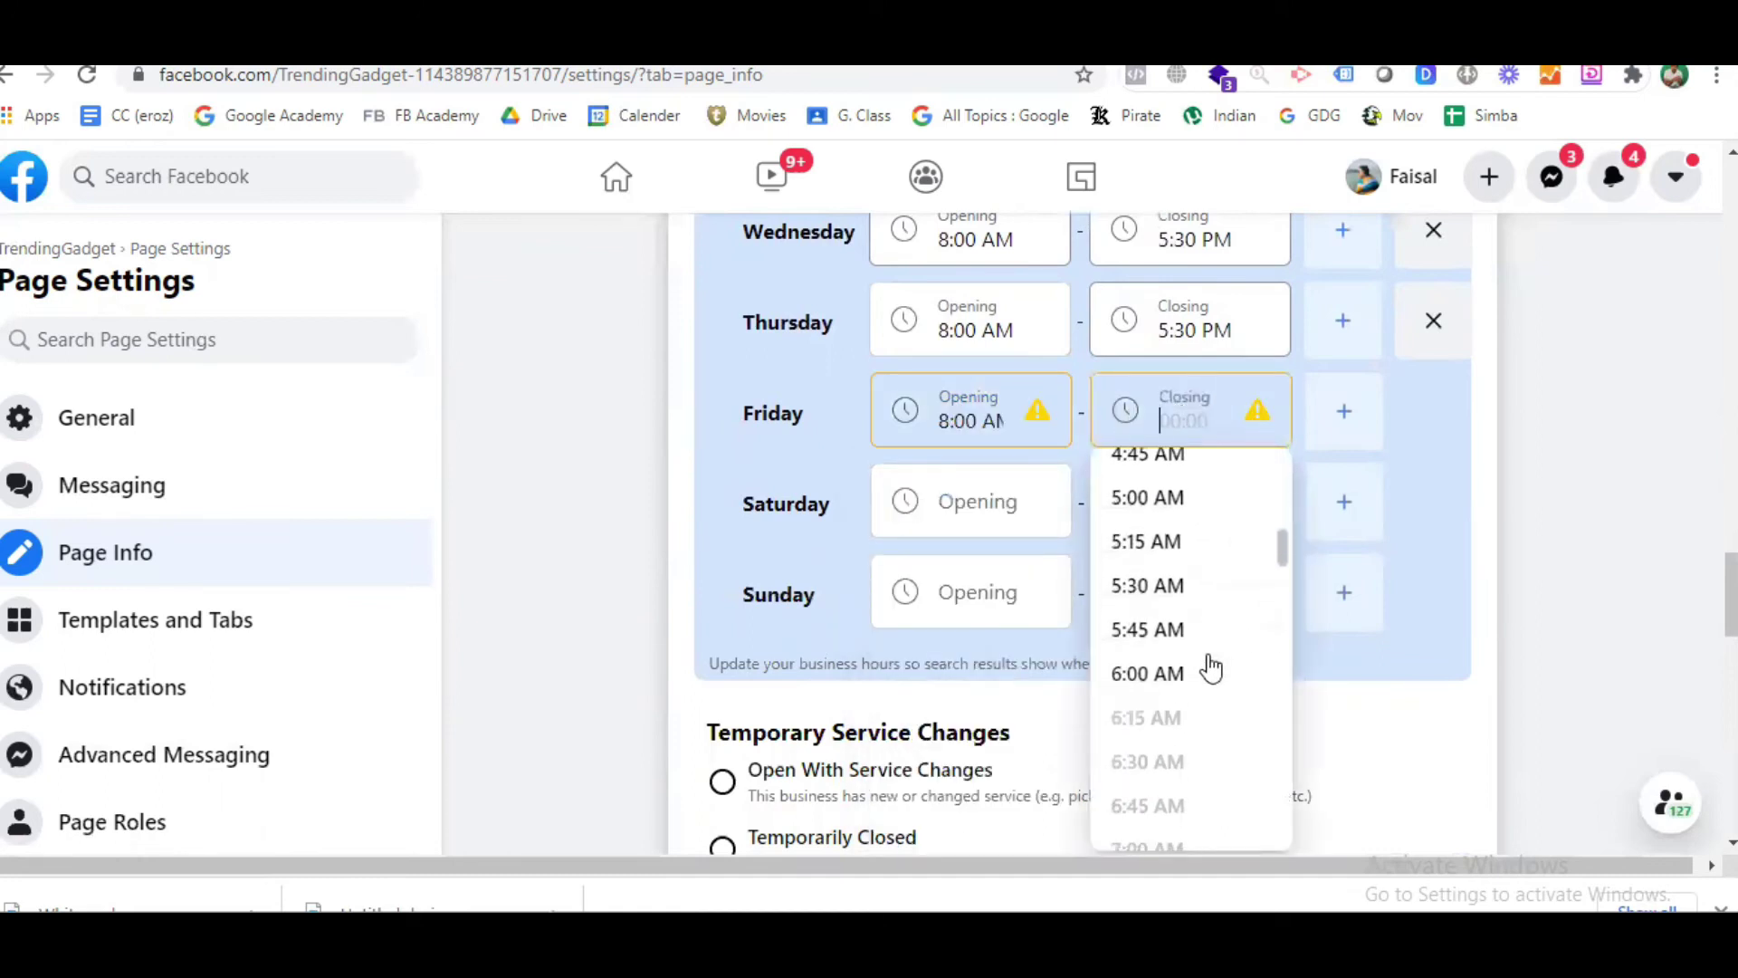
pyautogui.scroll(-10, 1211, 667)
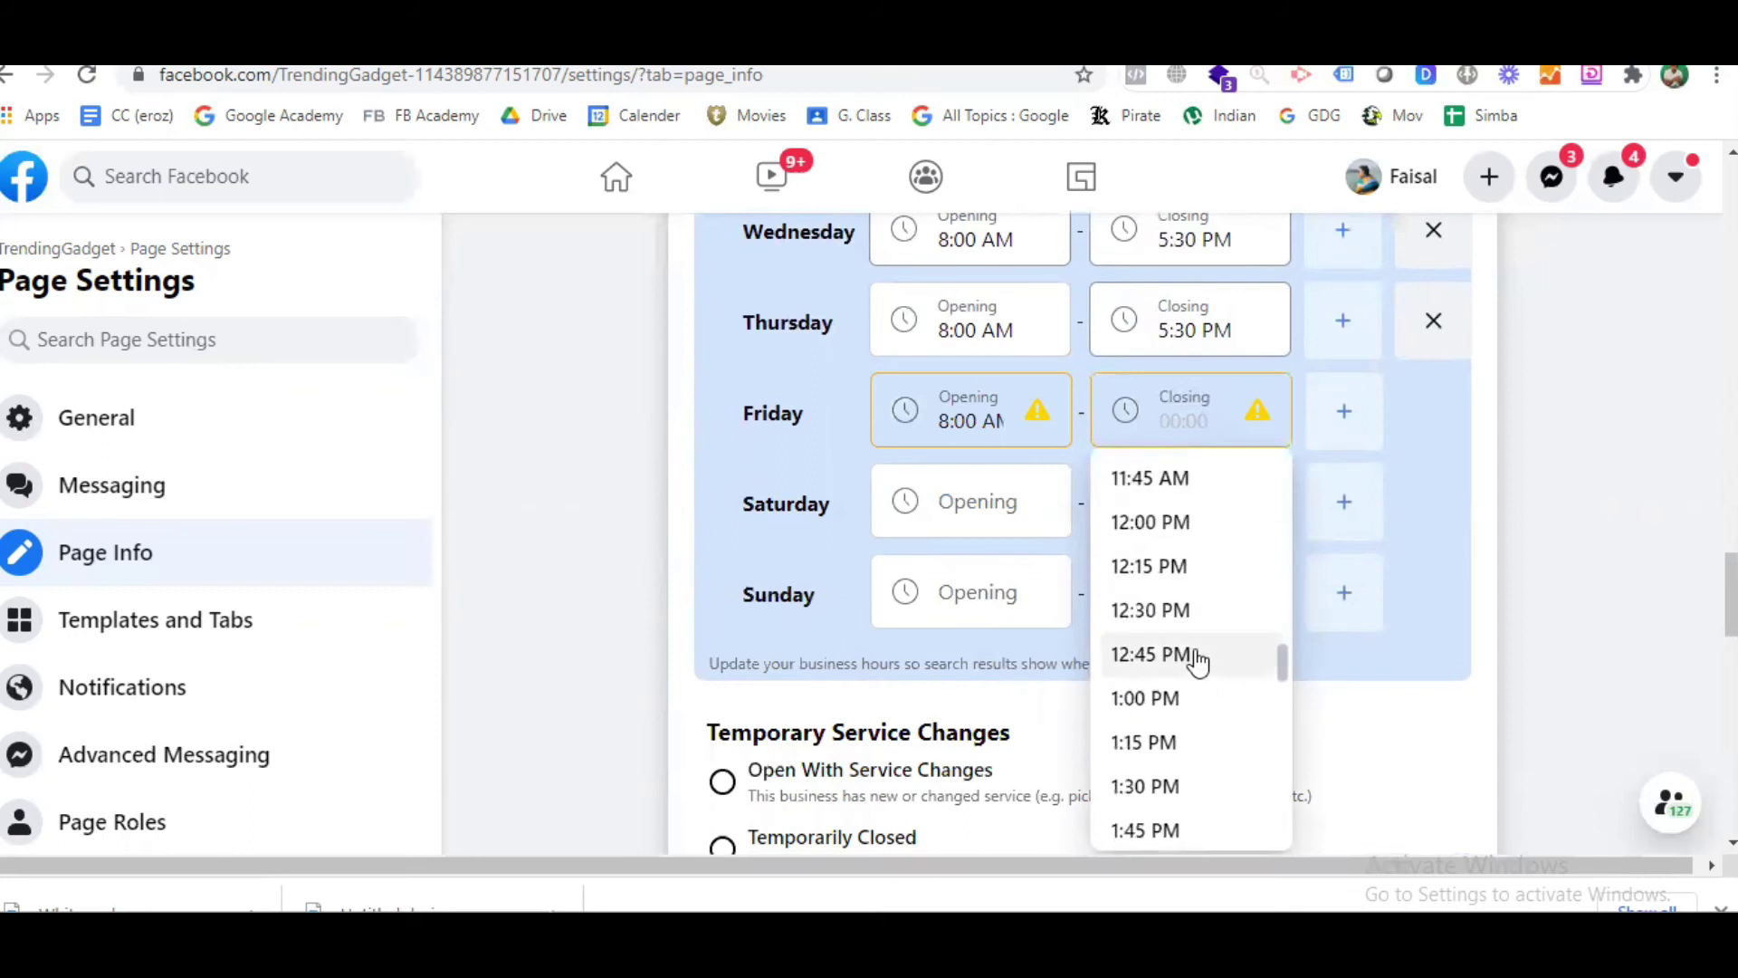
pyautogui.click(1198, 663)
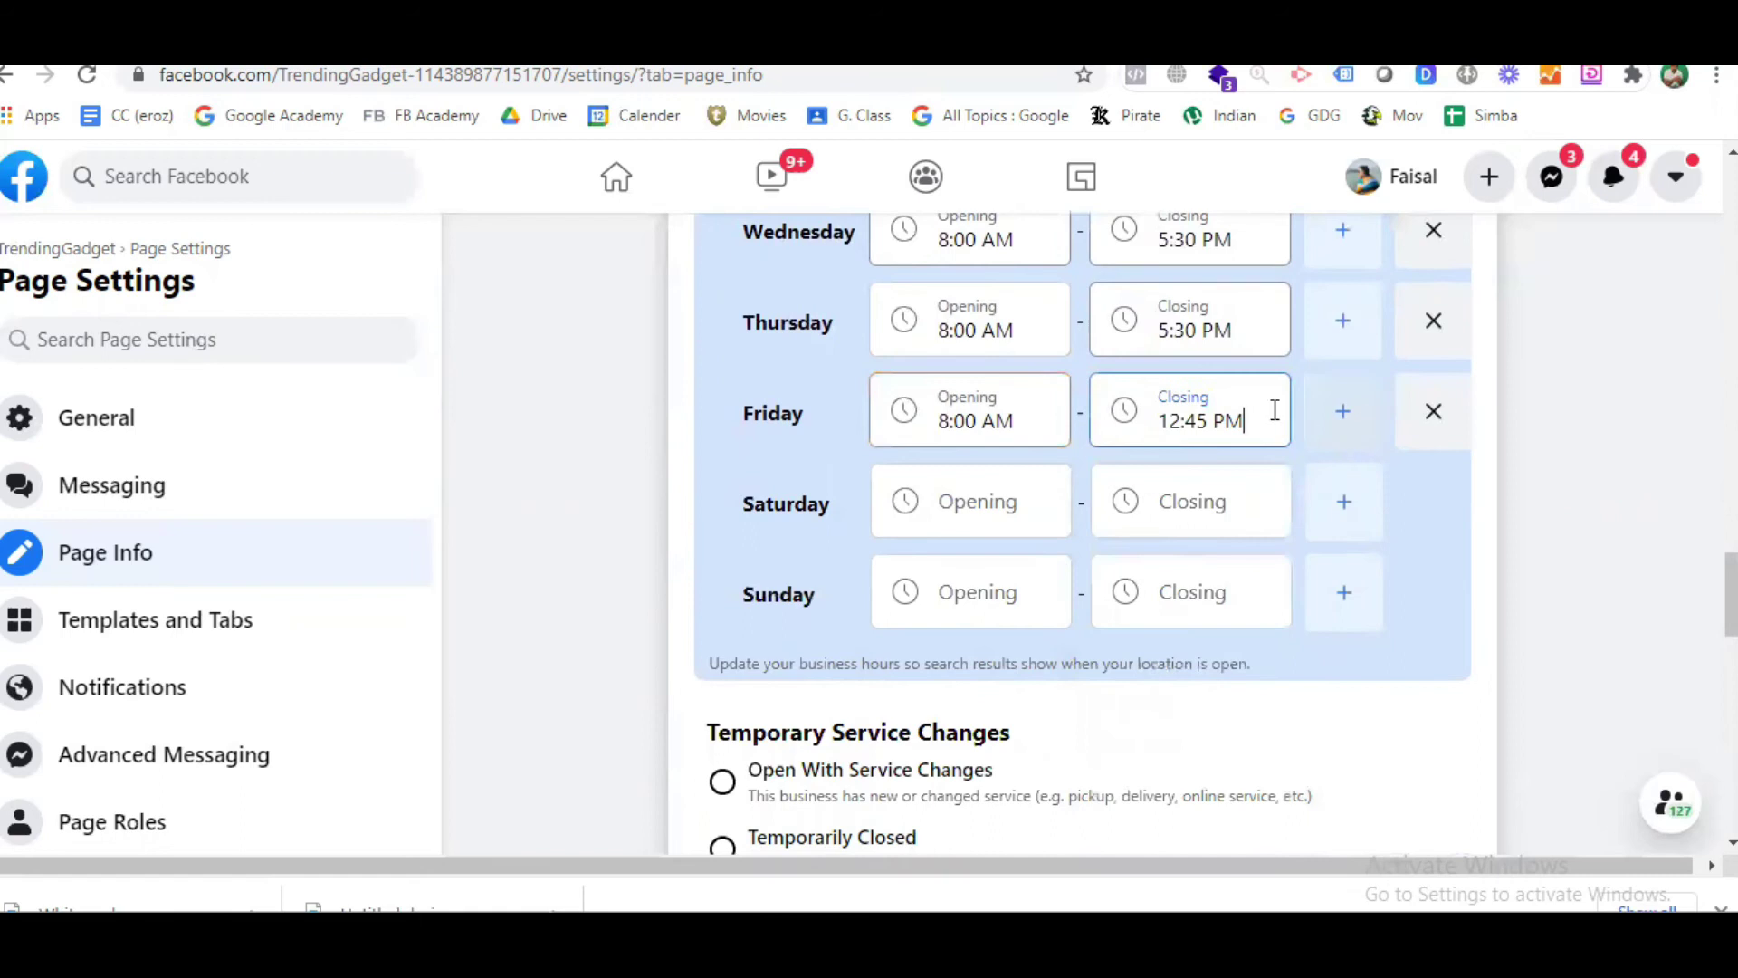
pyautogui.click(1186, 419)
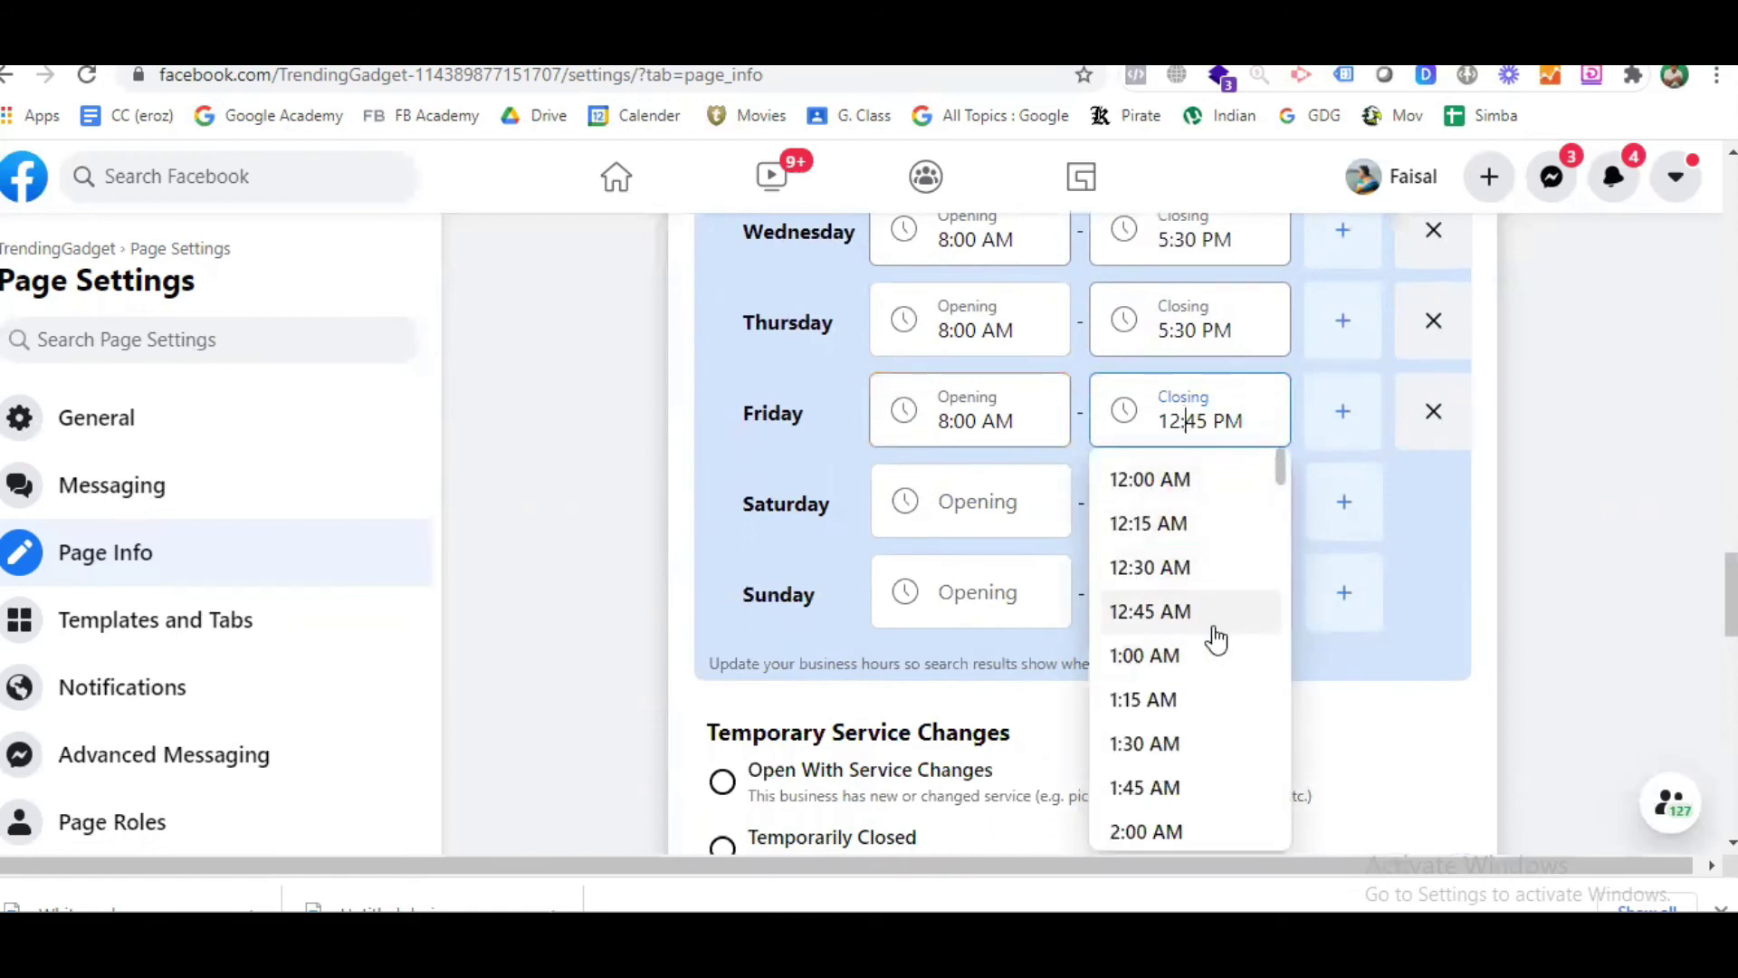
pyautogui.click(1526, 509)
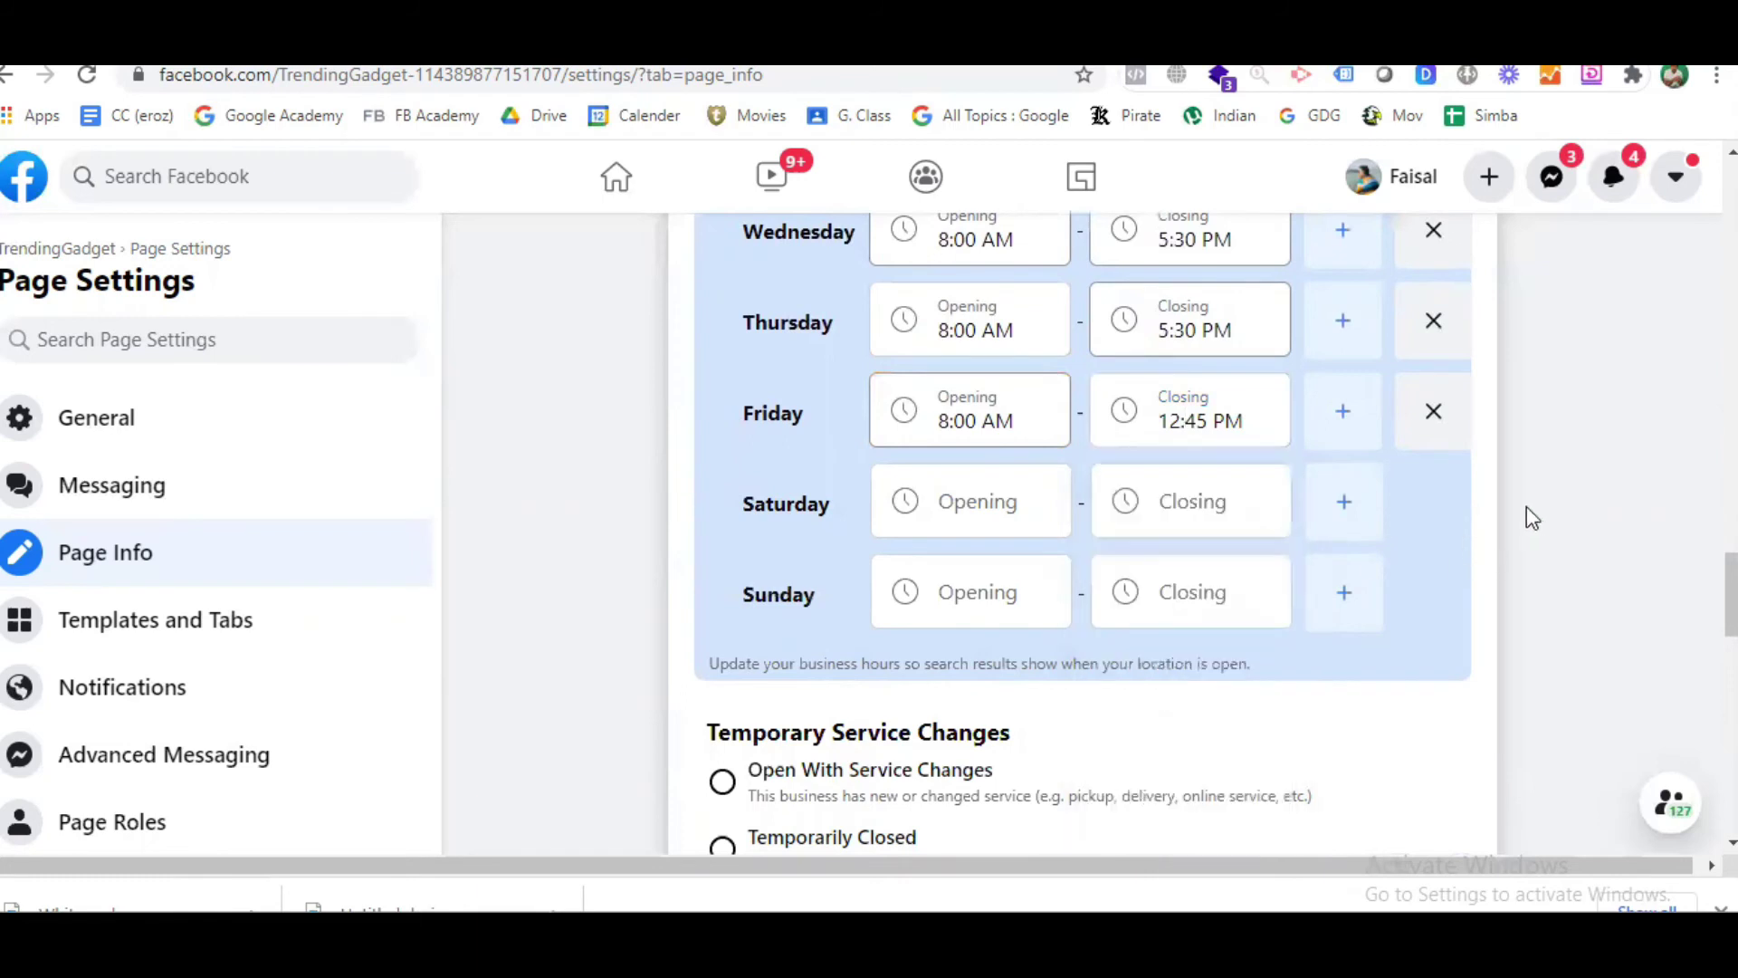
# Add a second Friday time slot that opens at 2:00 PM and closes at 5:30 PM
pyautogui.click(1336, 444)
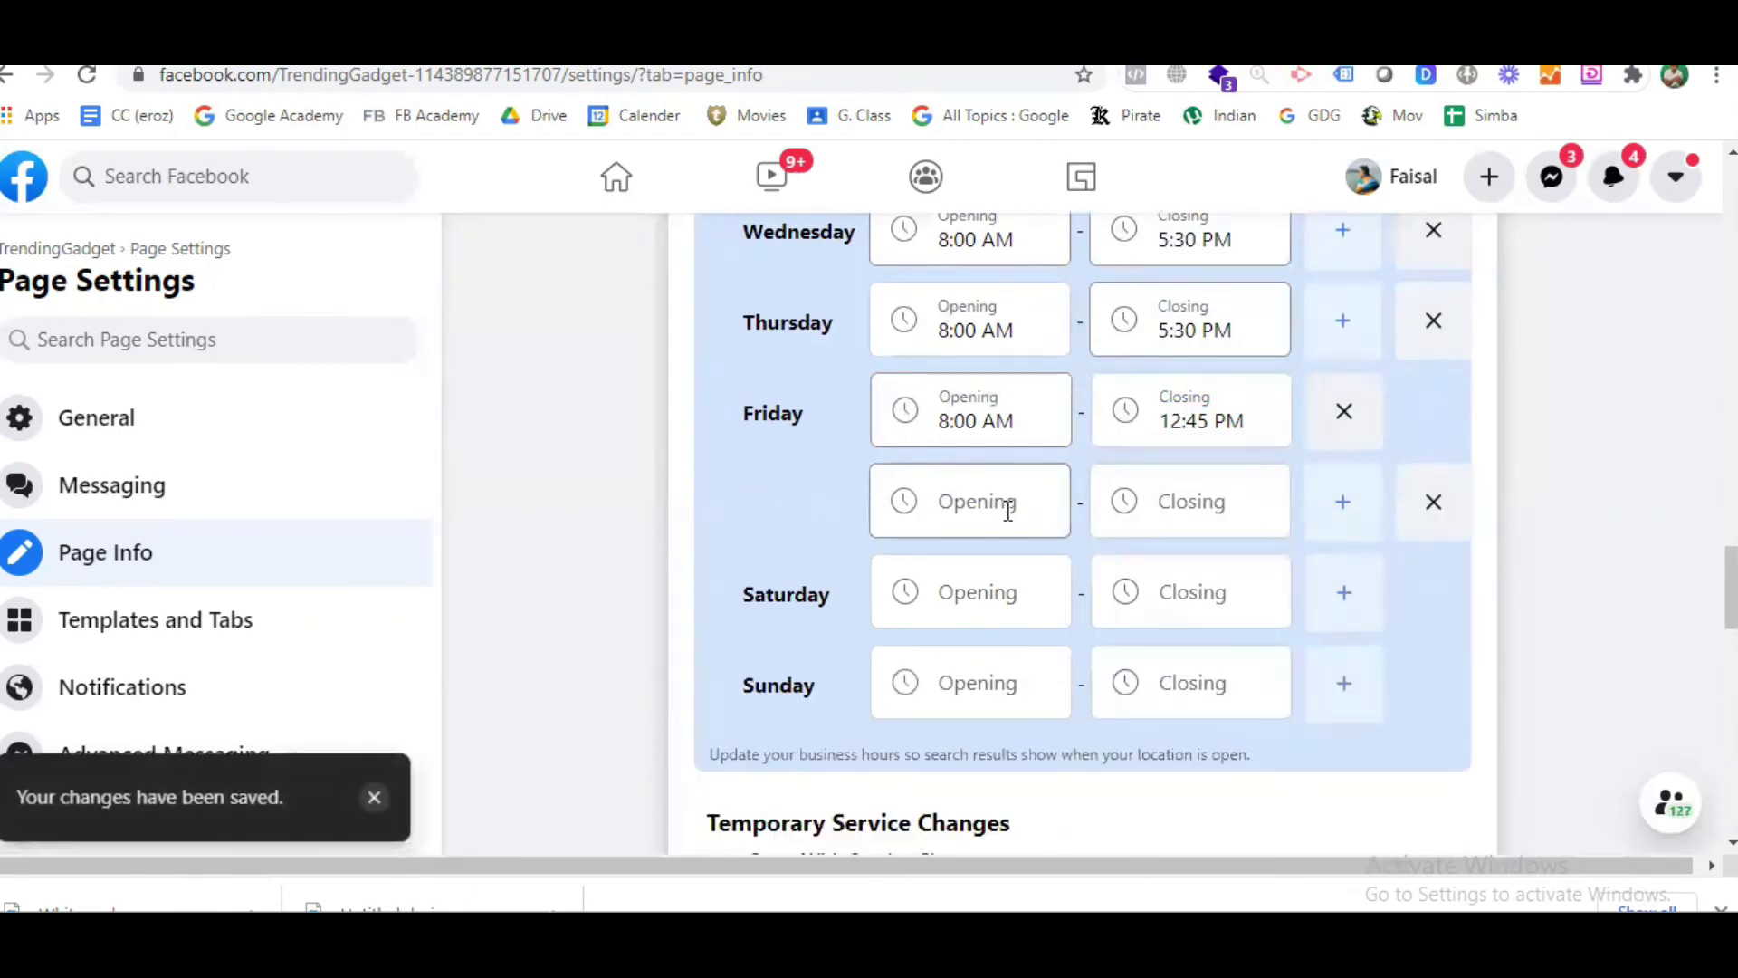
pyautogui.click(1008, 509)
pyautogui.scroll(-14, 1027, 597)
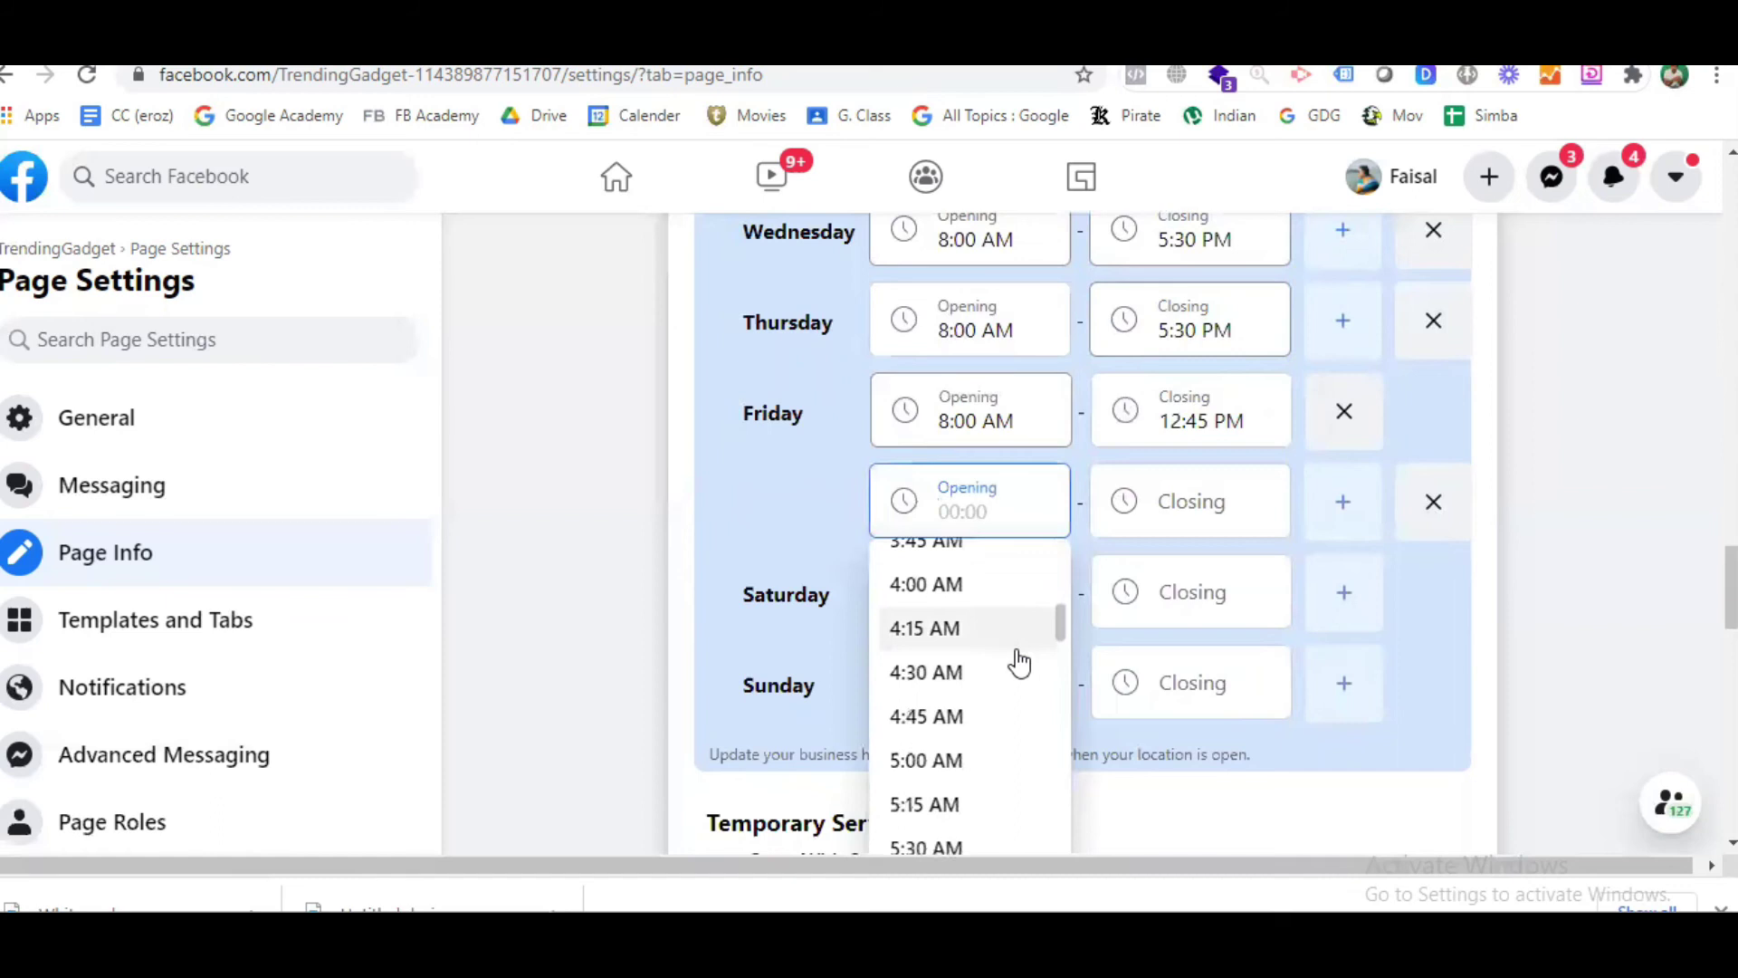
pyautogui.scroll(-11, 1010, 663)
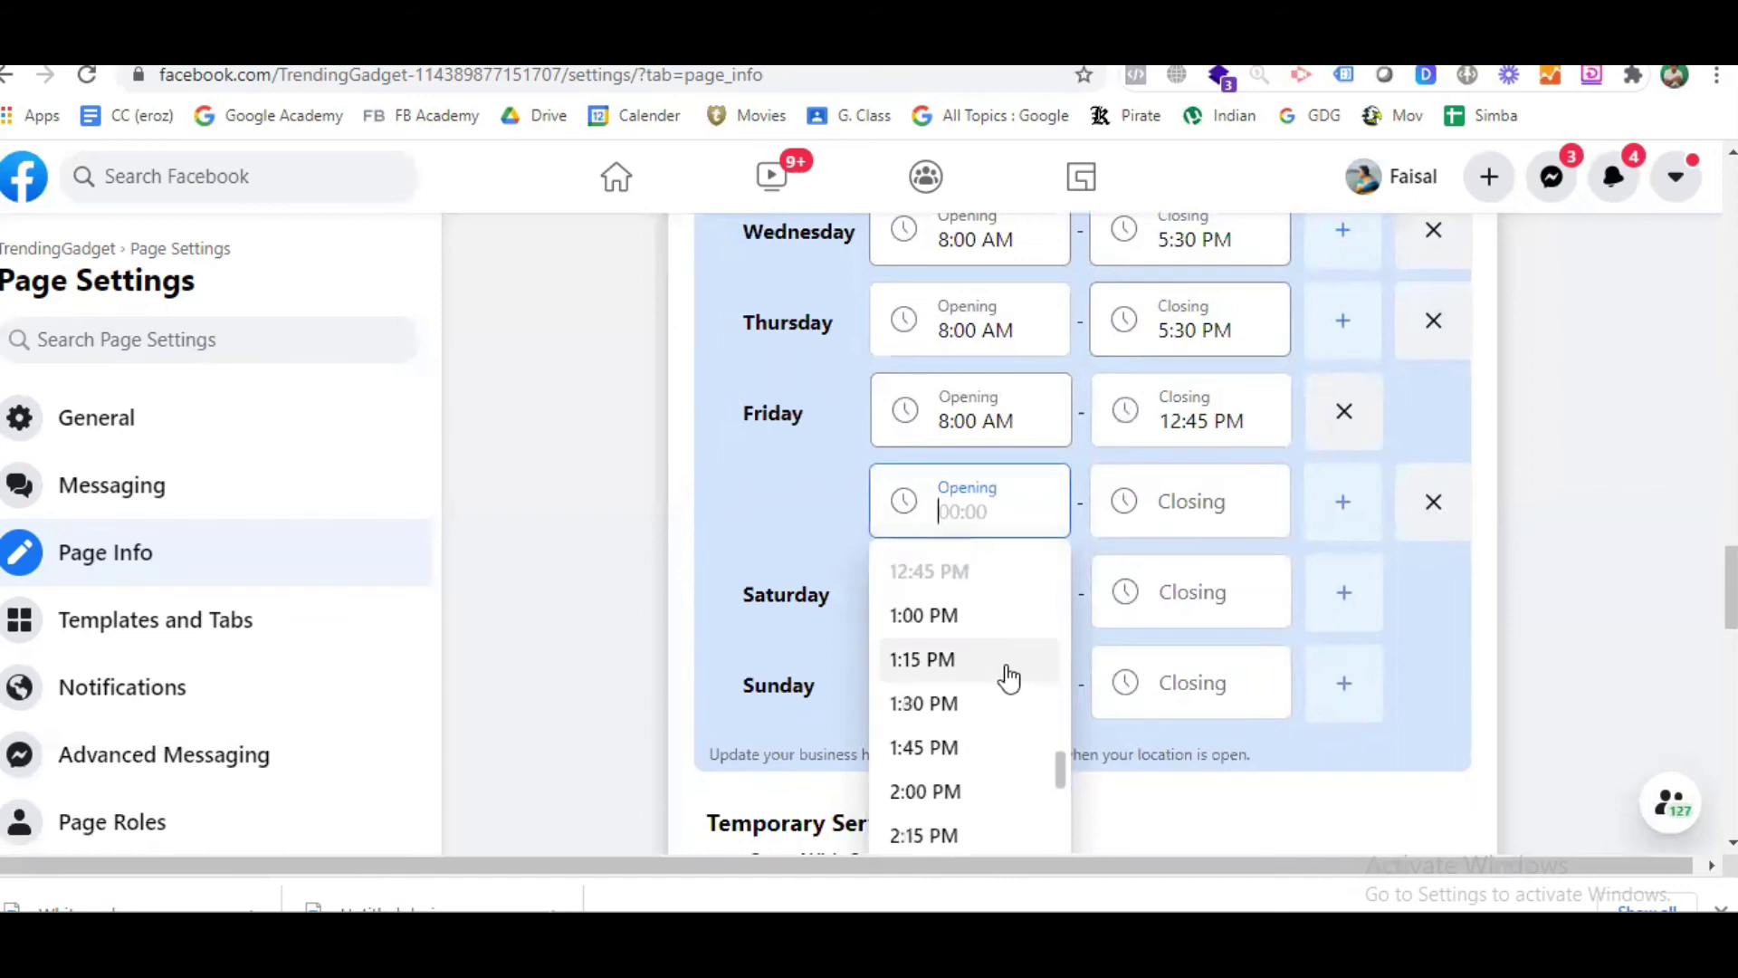
pyautogui.click(962, 795)
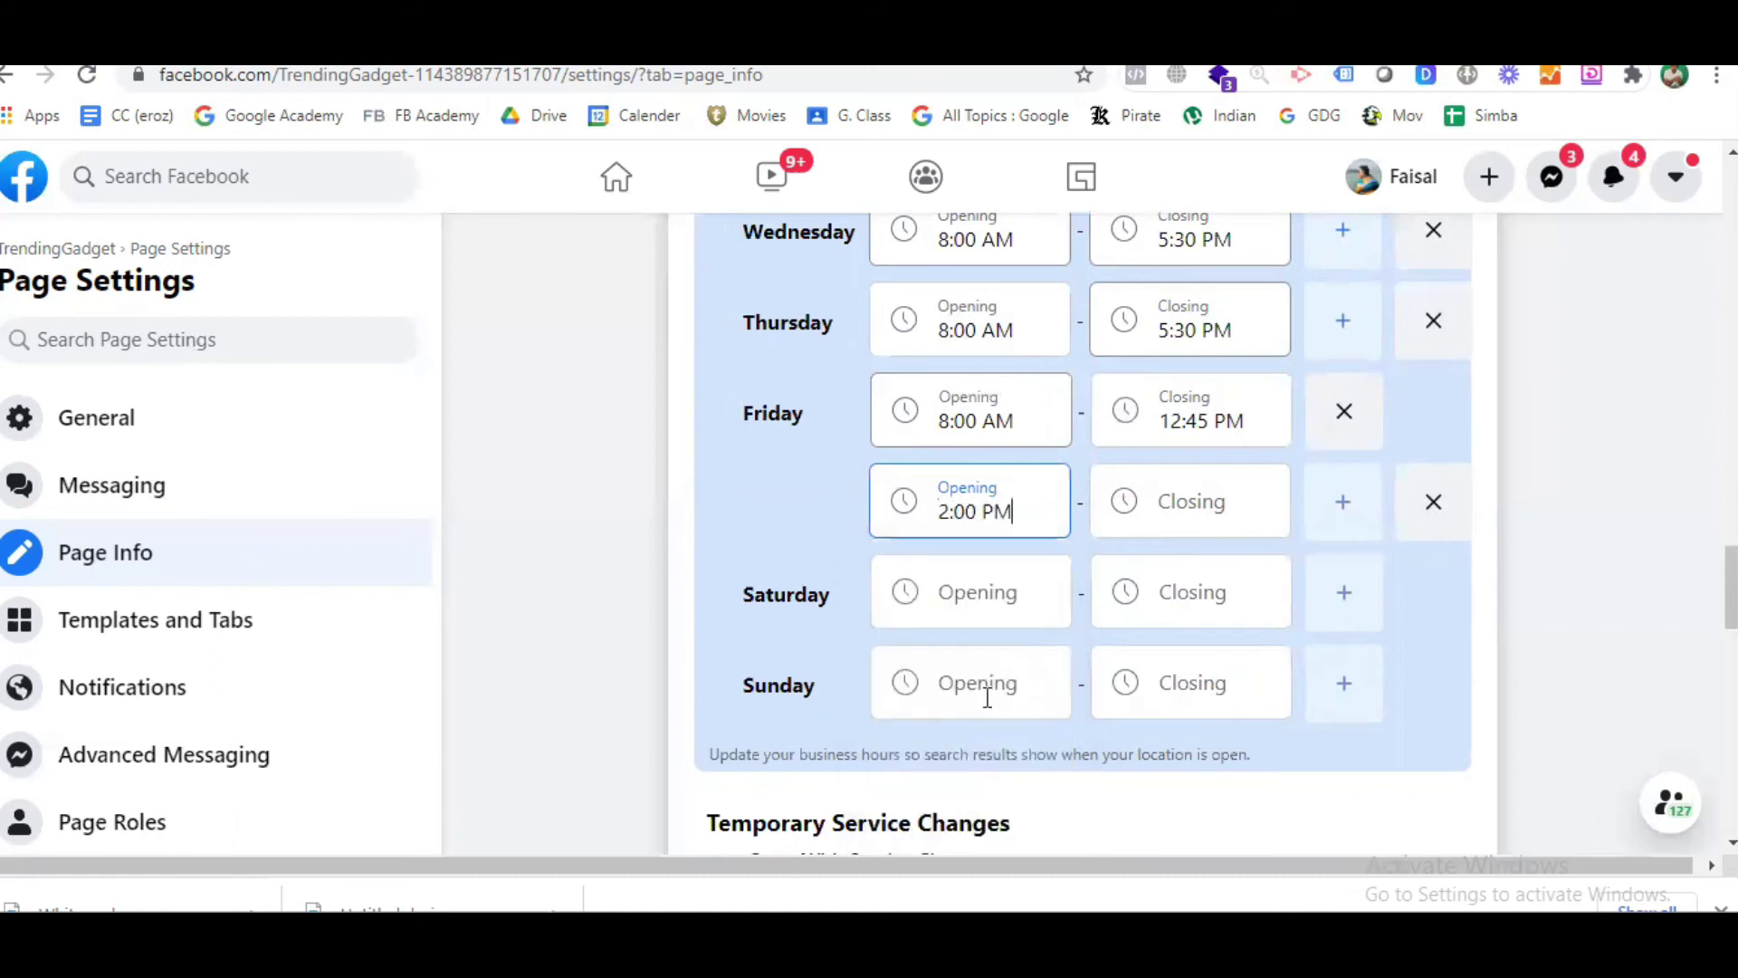
pyautogui.click(1155, 505)
pyautogui.scroll(-20, 1191, 647)
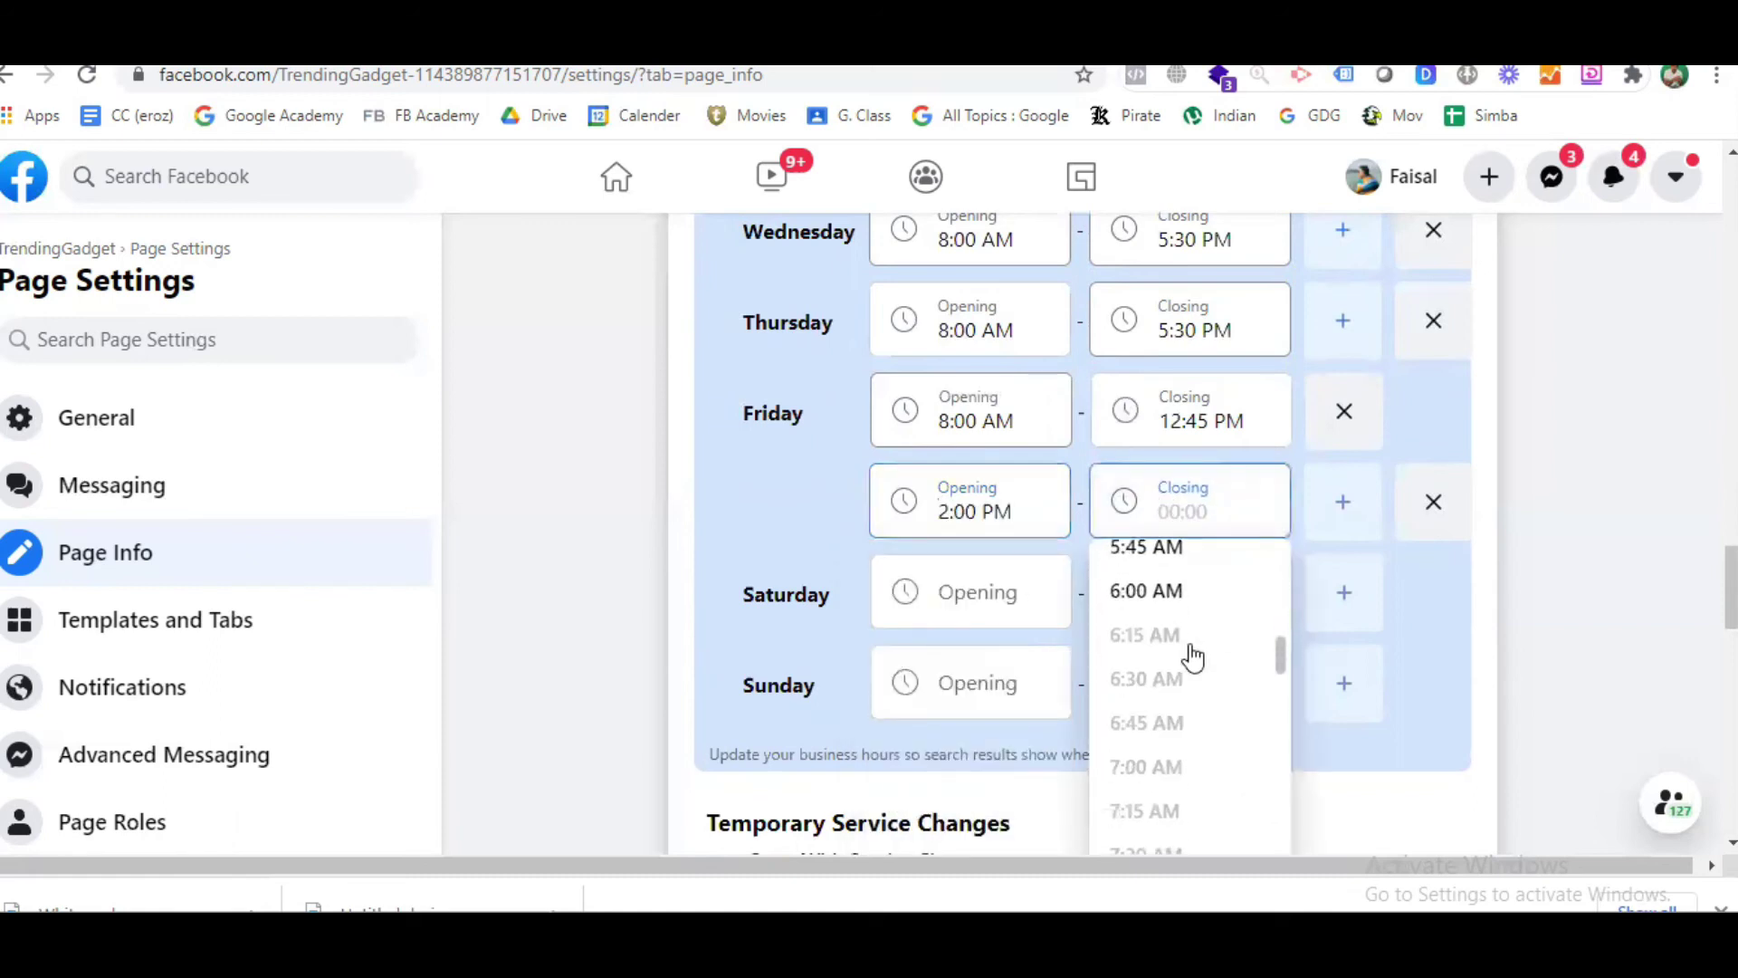
pyautogui.scroll(-5, 1189, 643)
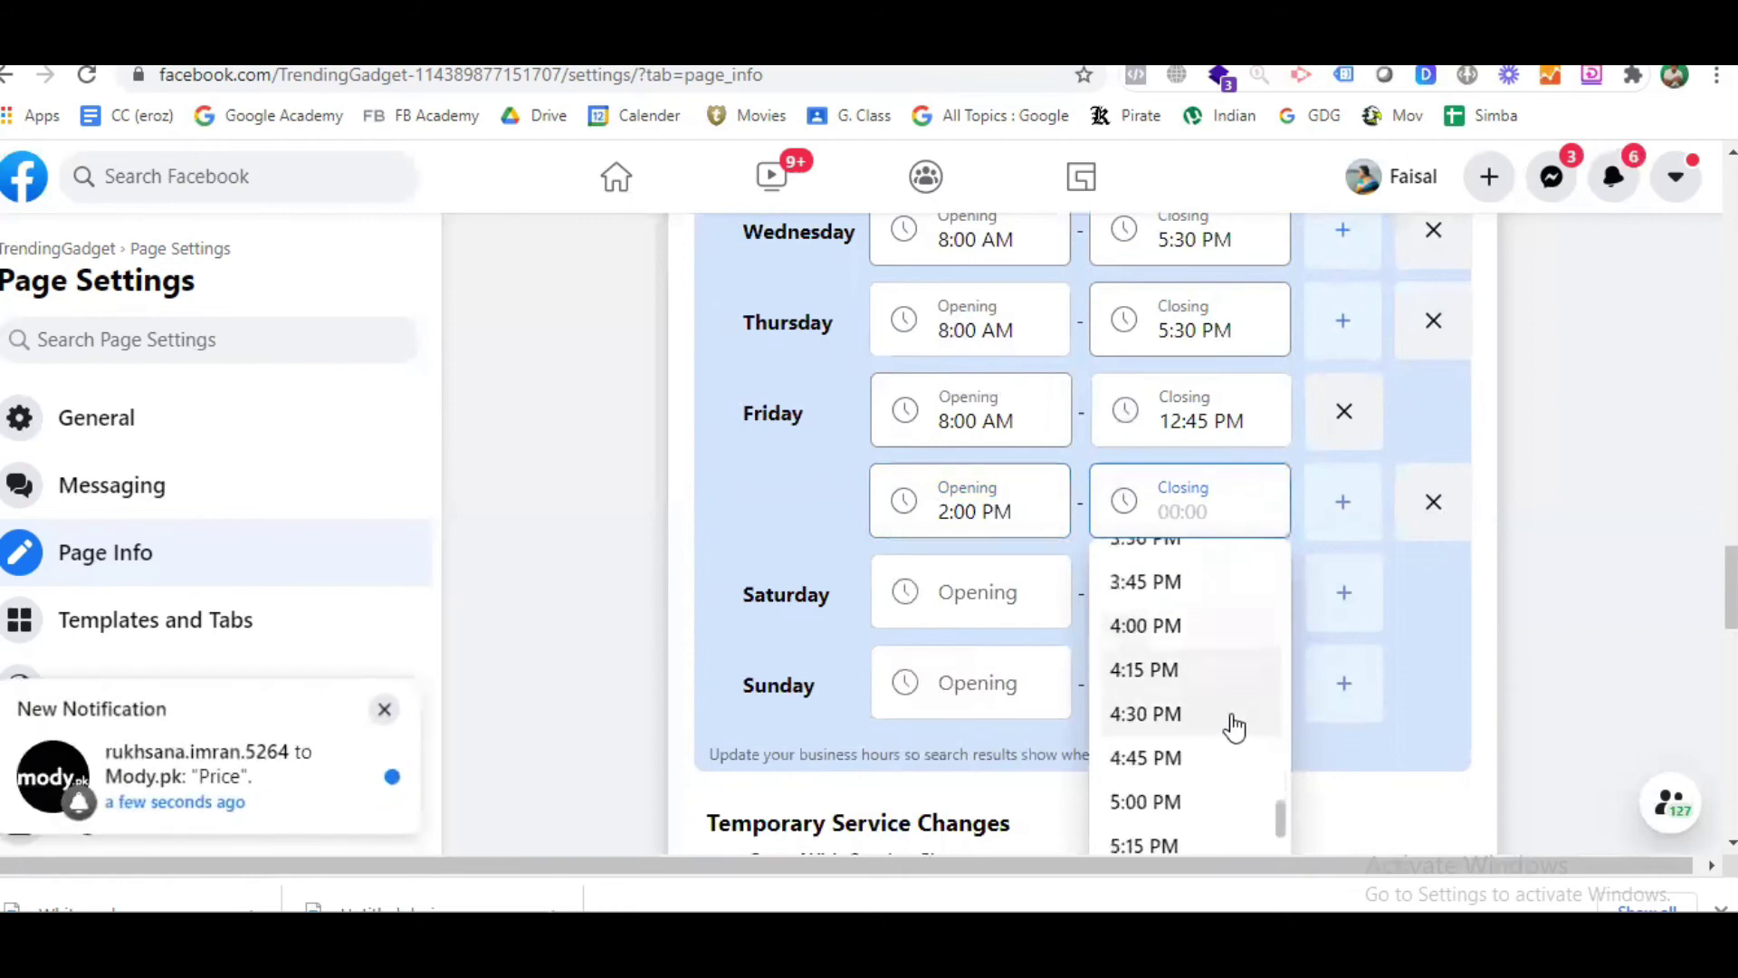
pyautogui.scroll(-2, 1170, 809)
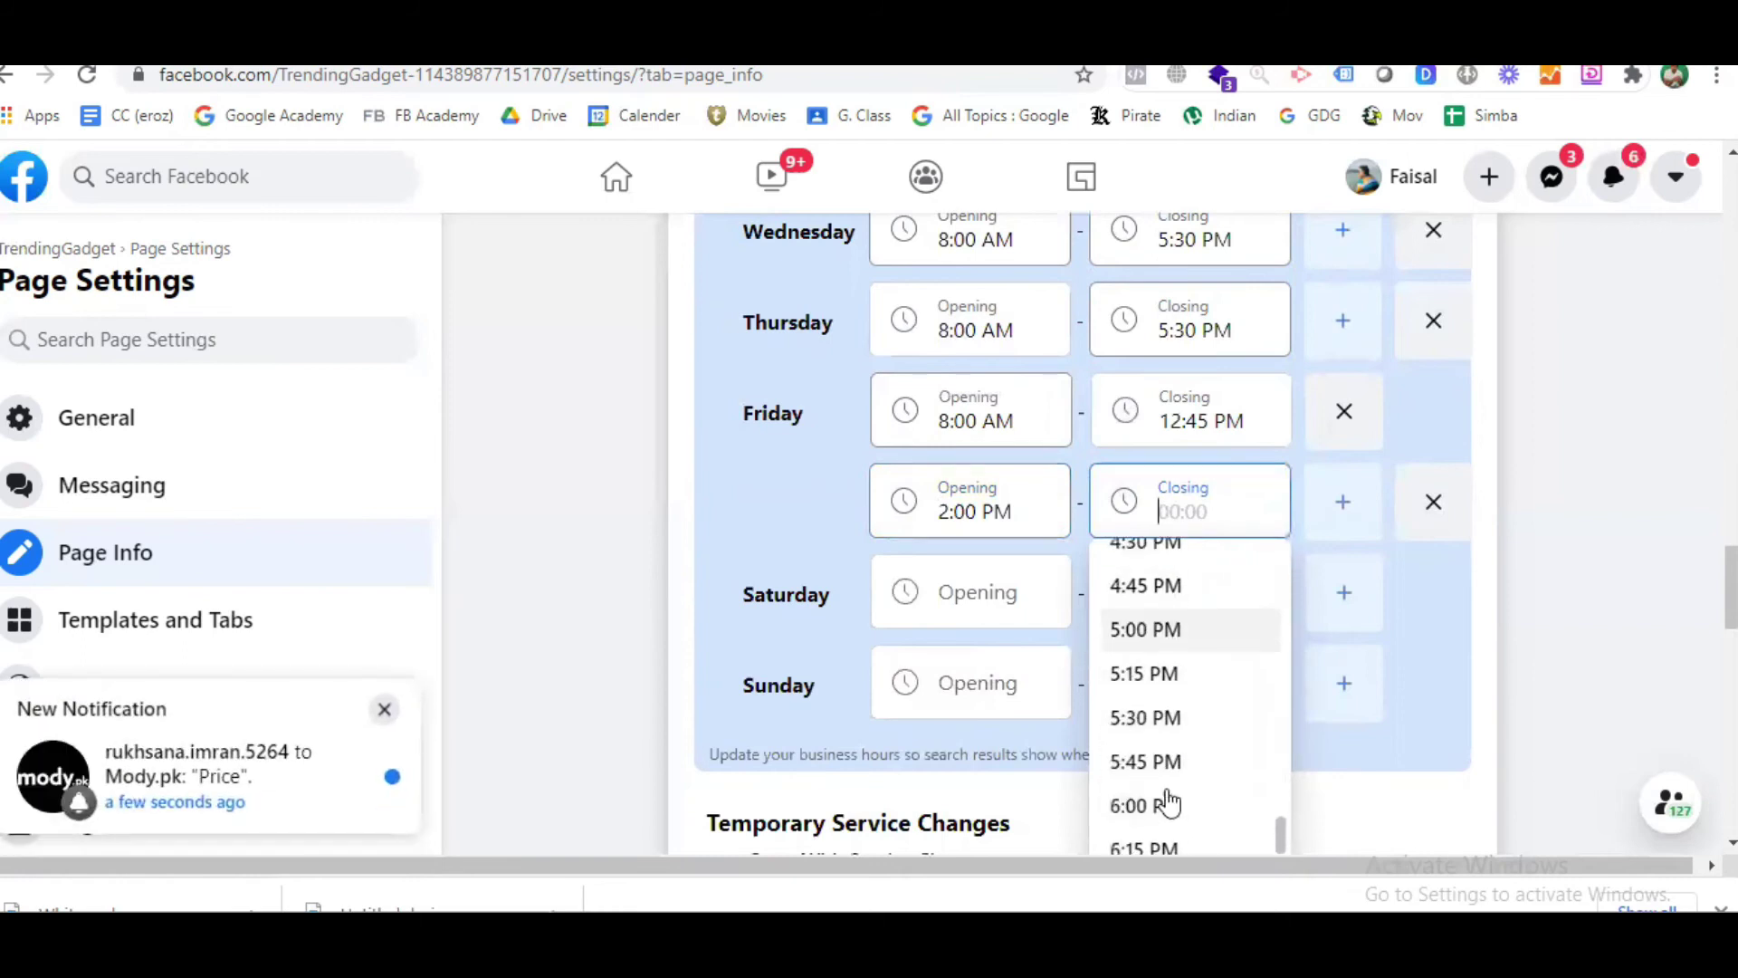
pyautogui.click(1179, 719)
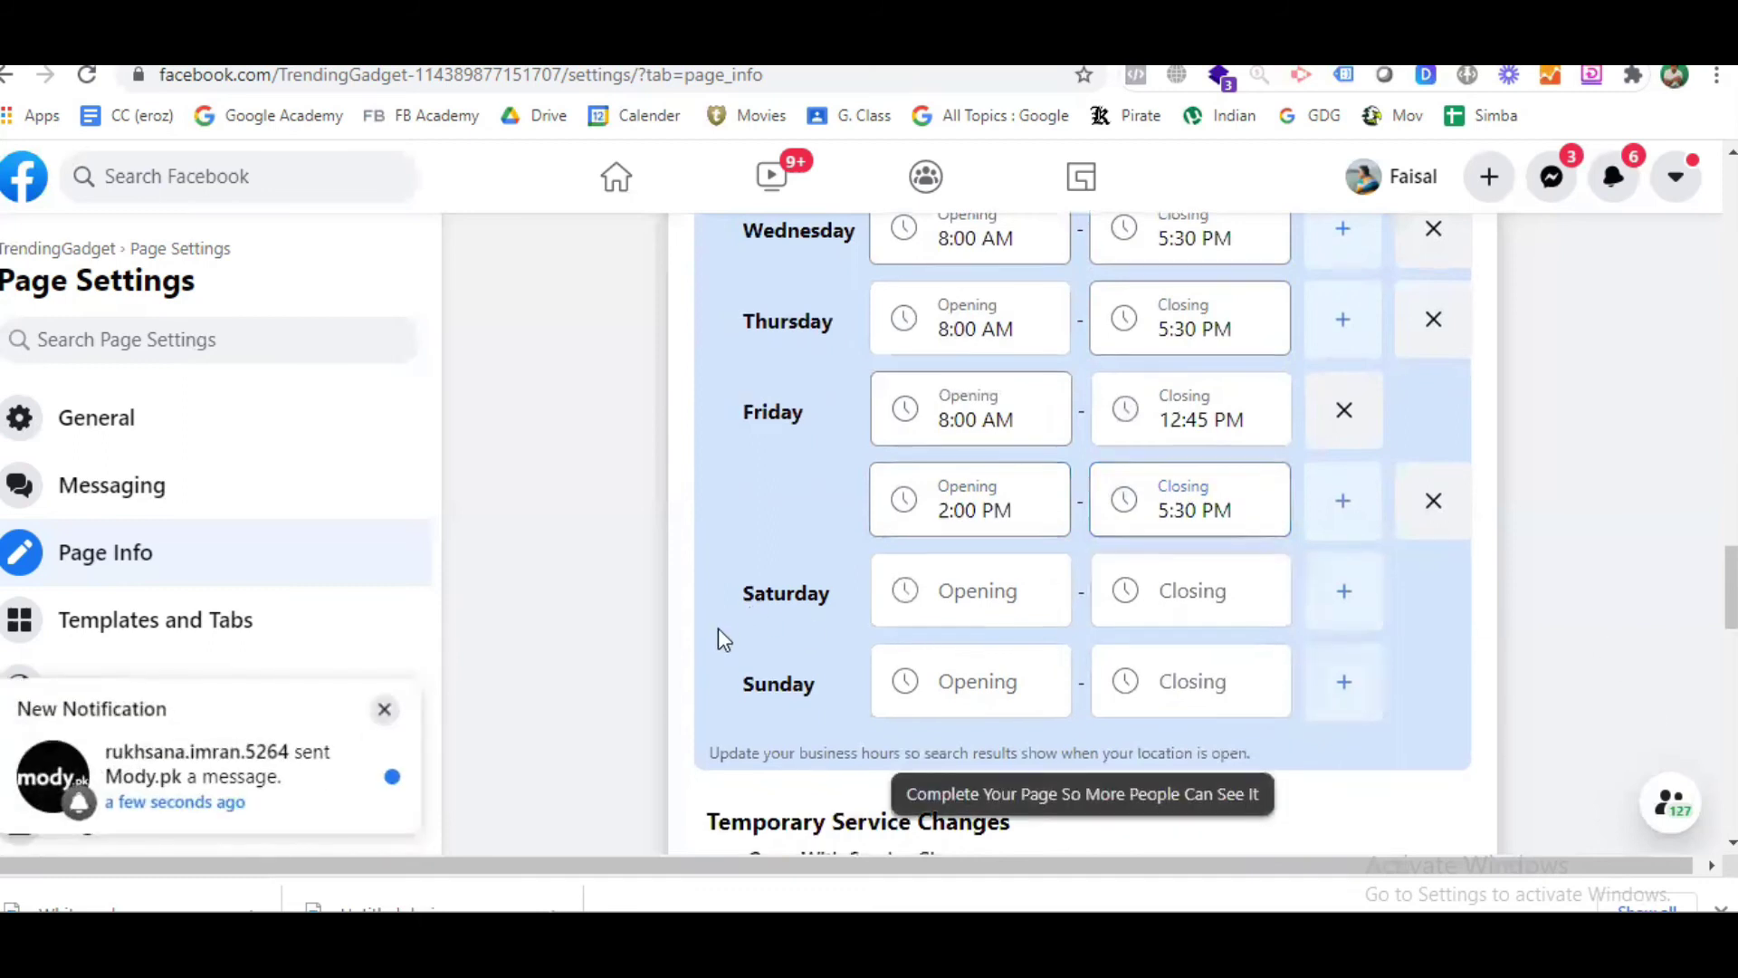
# Review the Temporary Service Changes options and the guidance for the Privacy Policy and Impressum fields
pyautogui.scroll(-3, 688, 636)
pyautogui.scroll(-1, 584, 619)
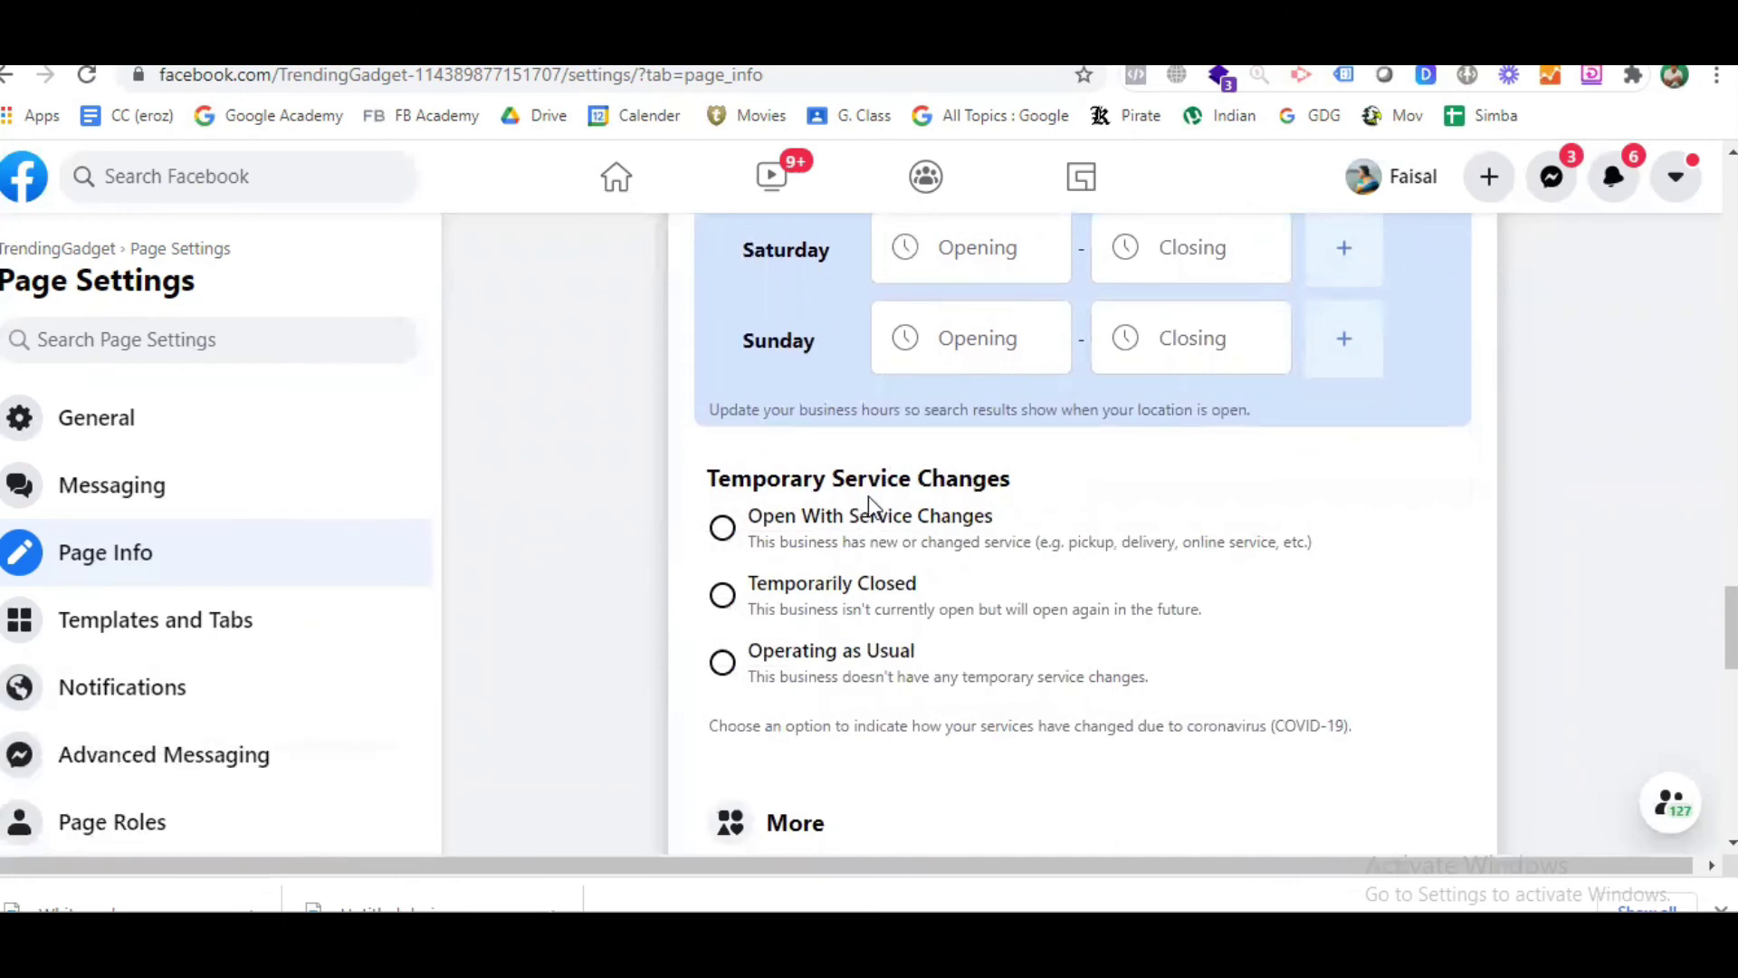
pyautogui.scroll(-4, 869, 589)
pyautogui.scroll(-2, 900, 566)
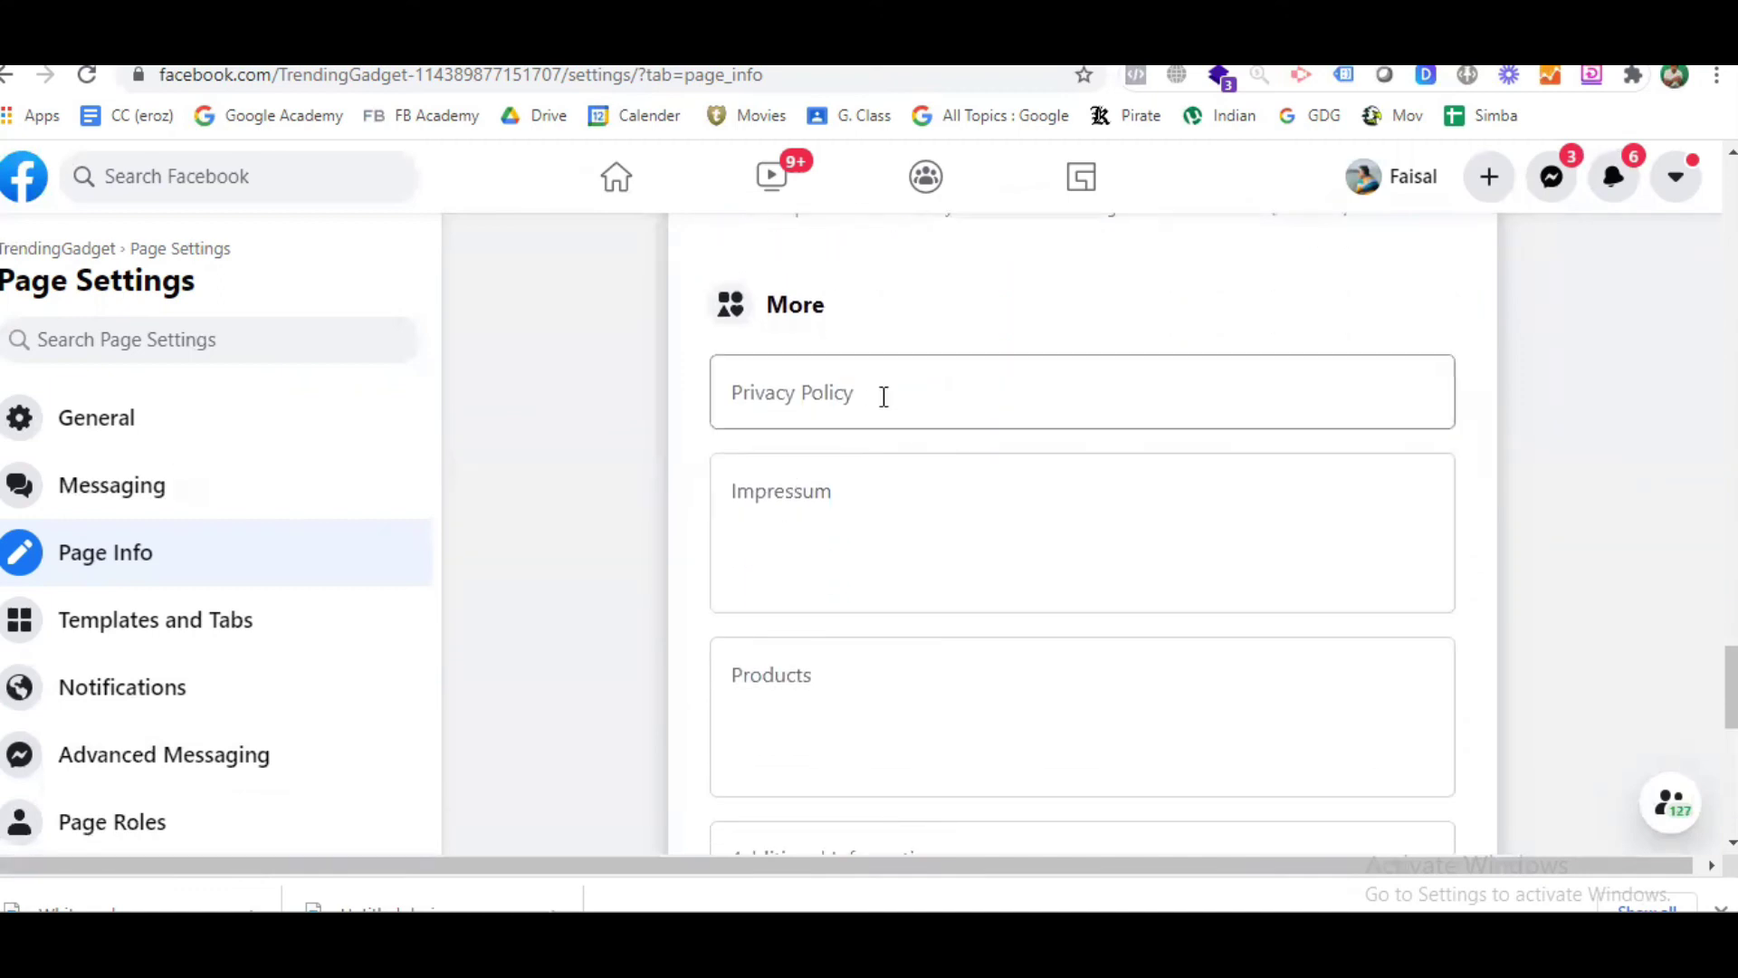
pyautogui.click(884, 397)
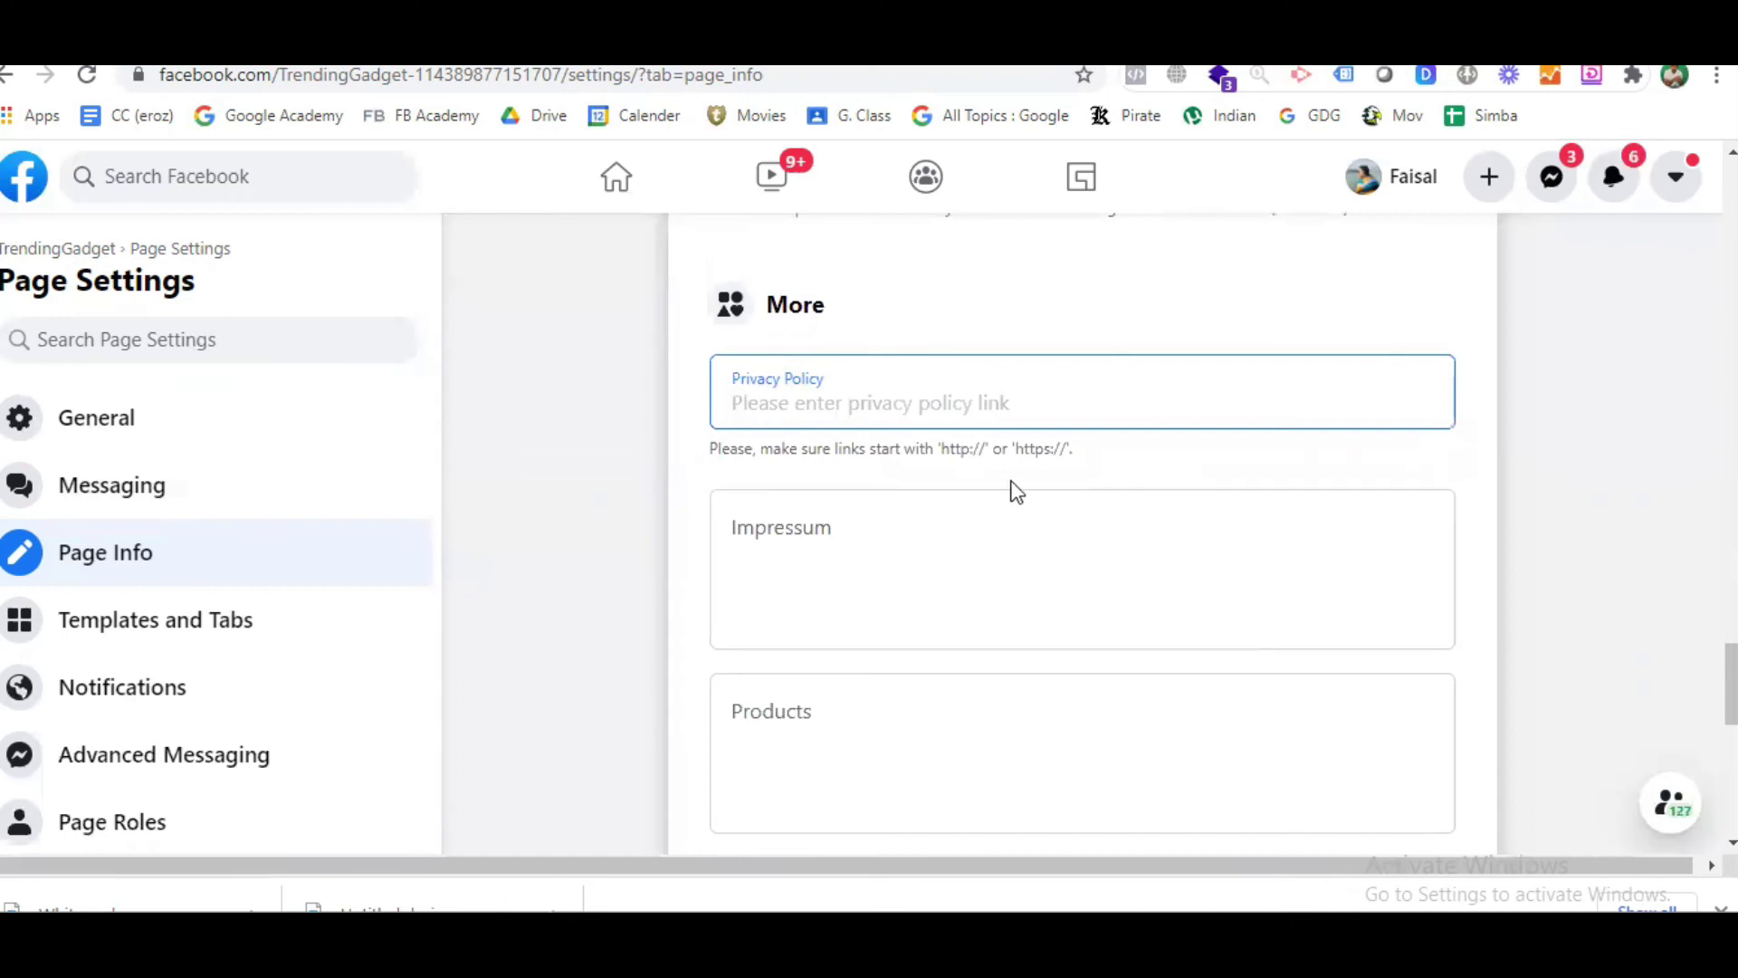
pyautogui.click(920, 560)
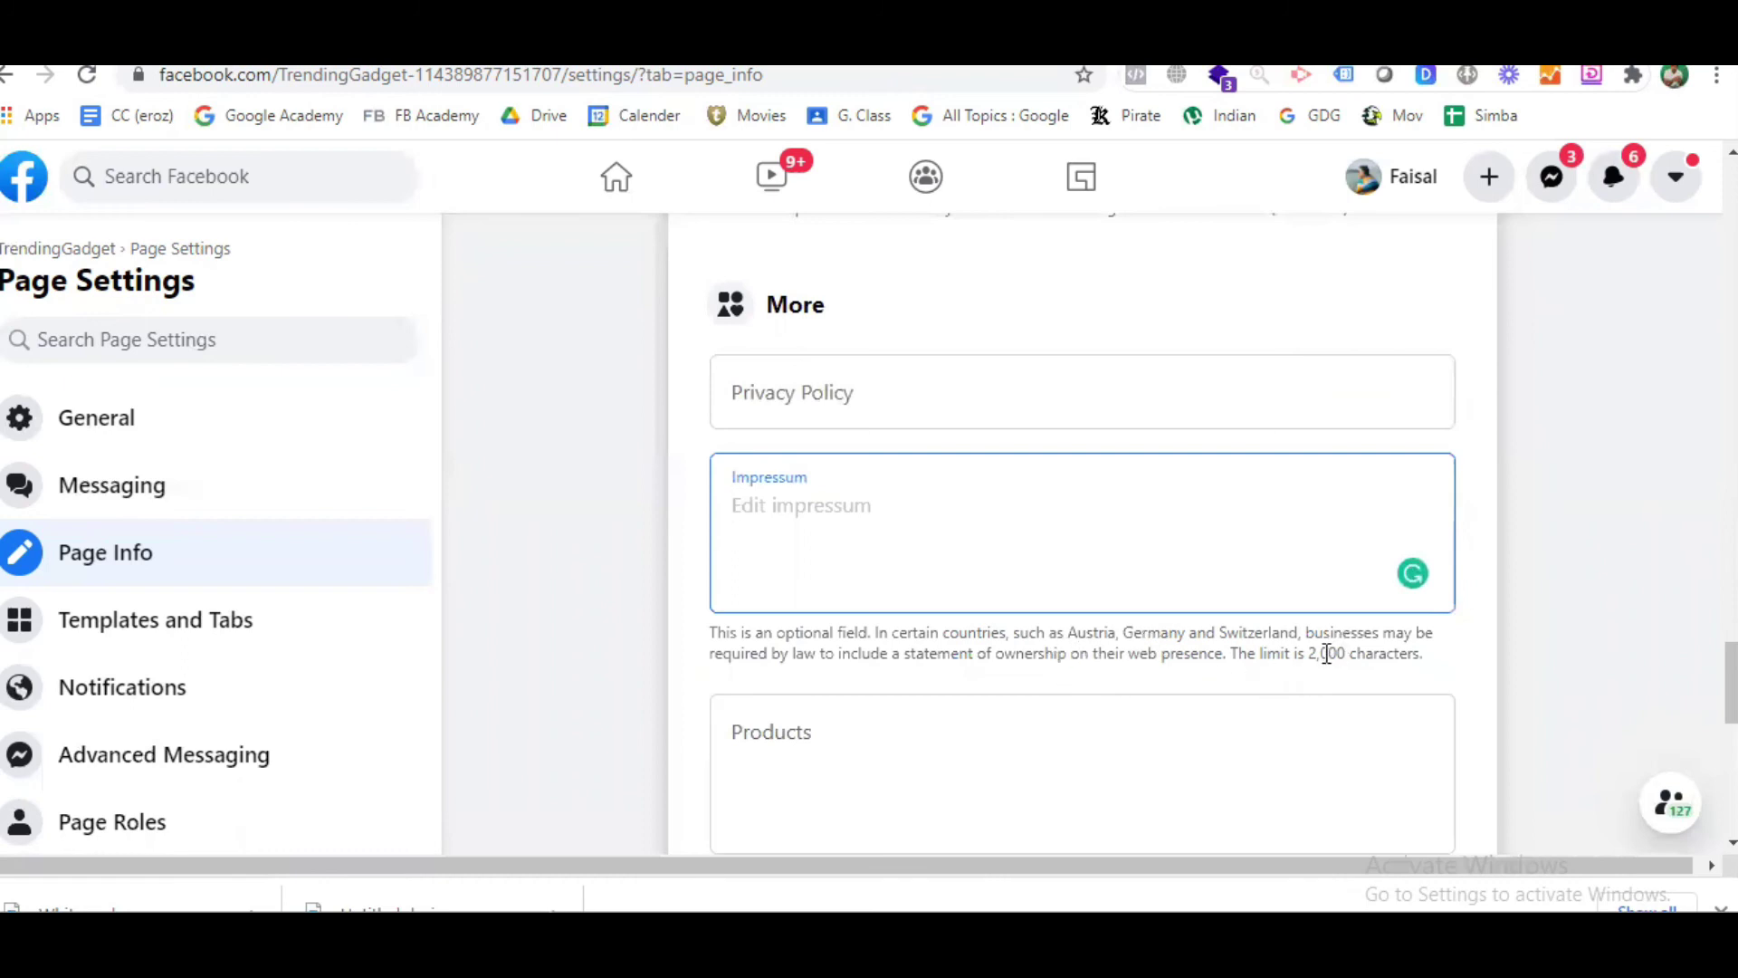
pyautogui.click(910, 662)
pyautogui.click(959, 577)
pyautogui.scroll(-3, 805, 542)
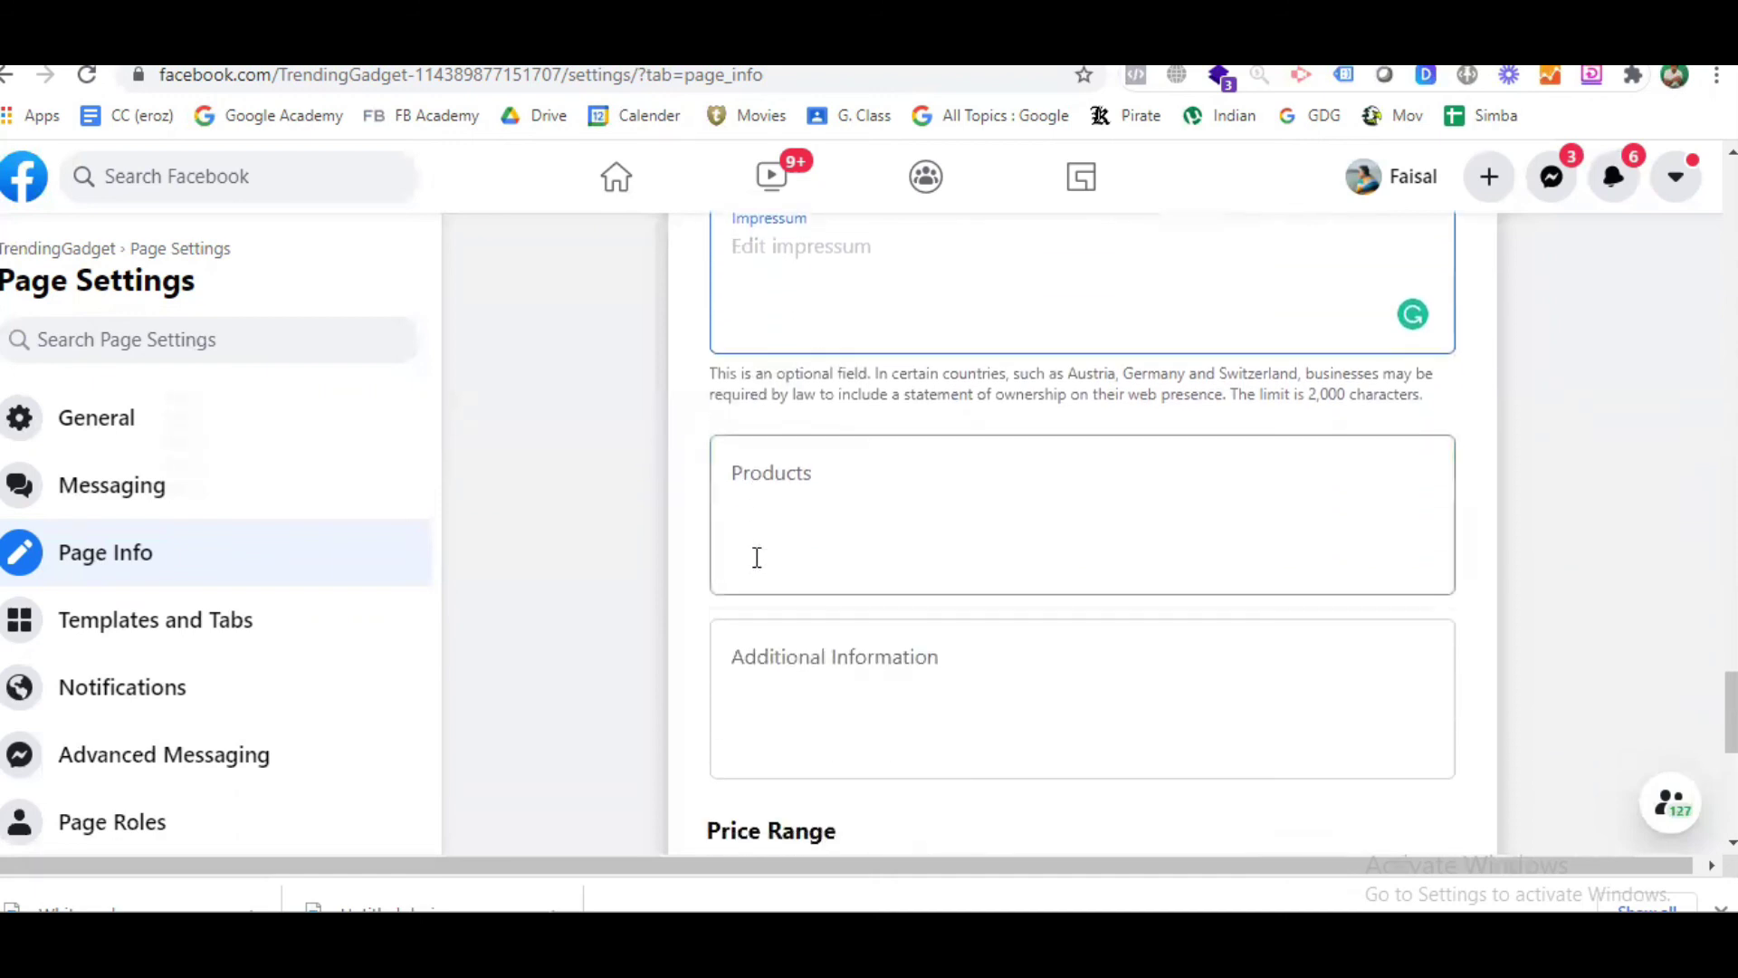
# Review the guidance for the Products and Additional Information fields and the Price Range options
pyautogui.click(780, 539)
pyautogui.scroll(-1, 697, 522)
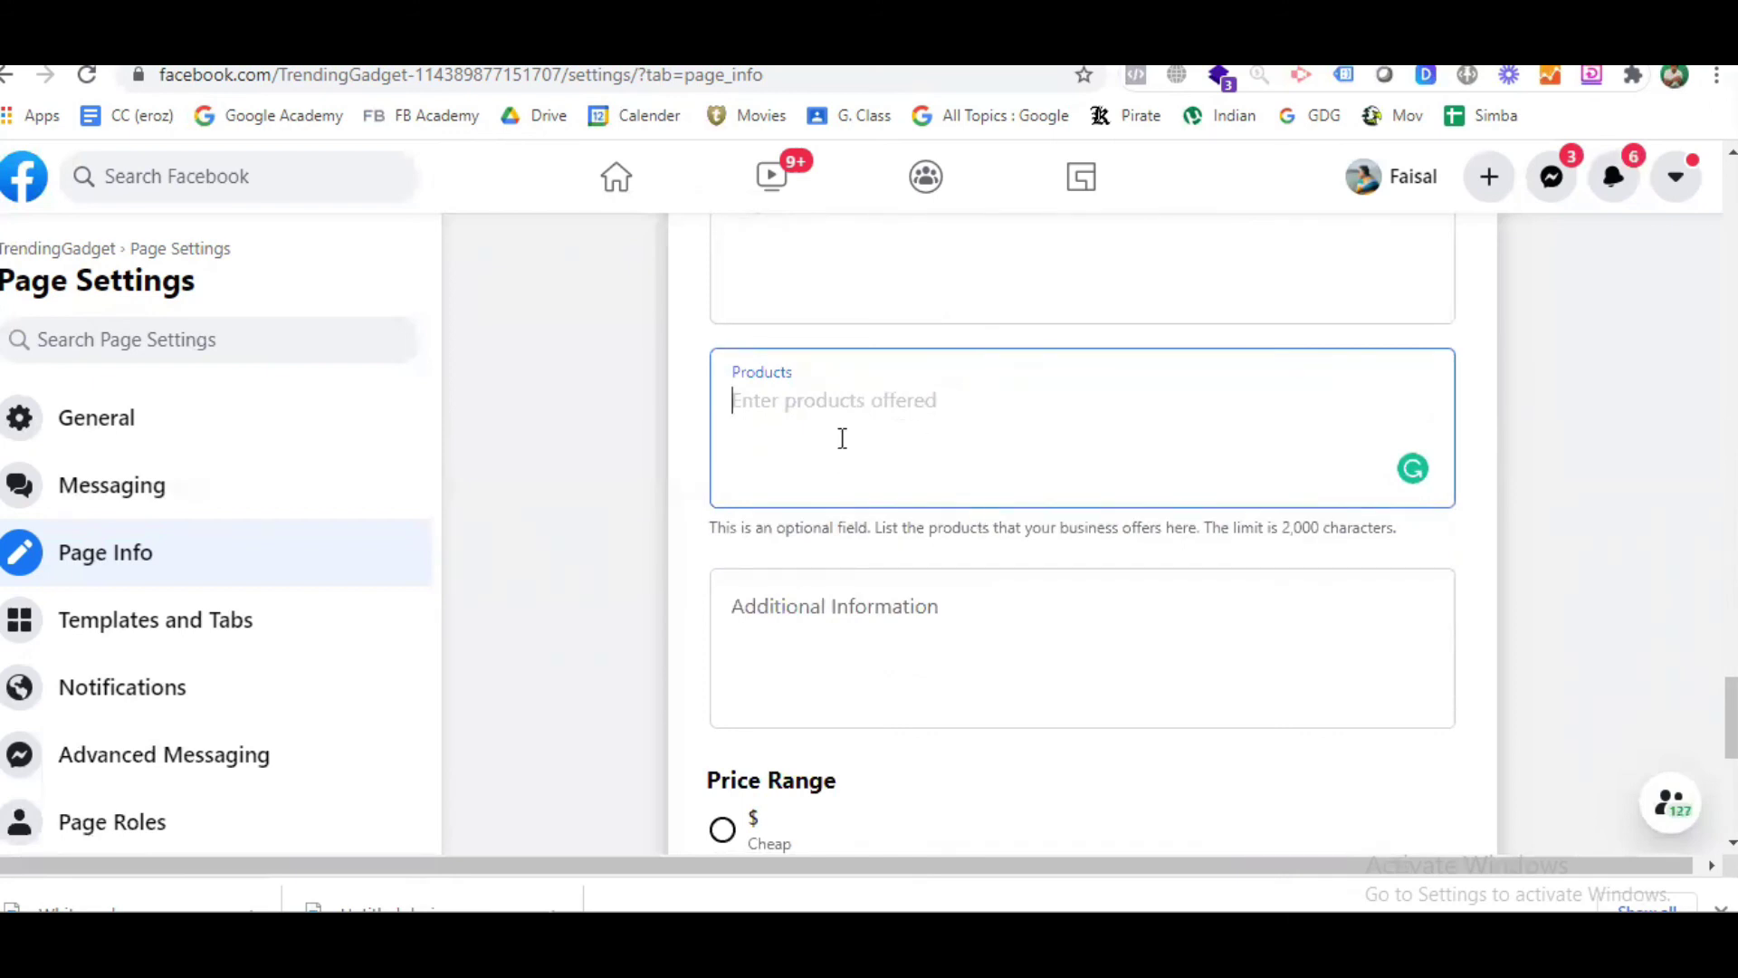
pyautogui.scroll(-1, 841, 438)
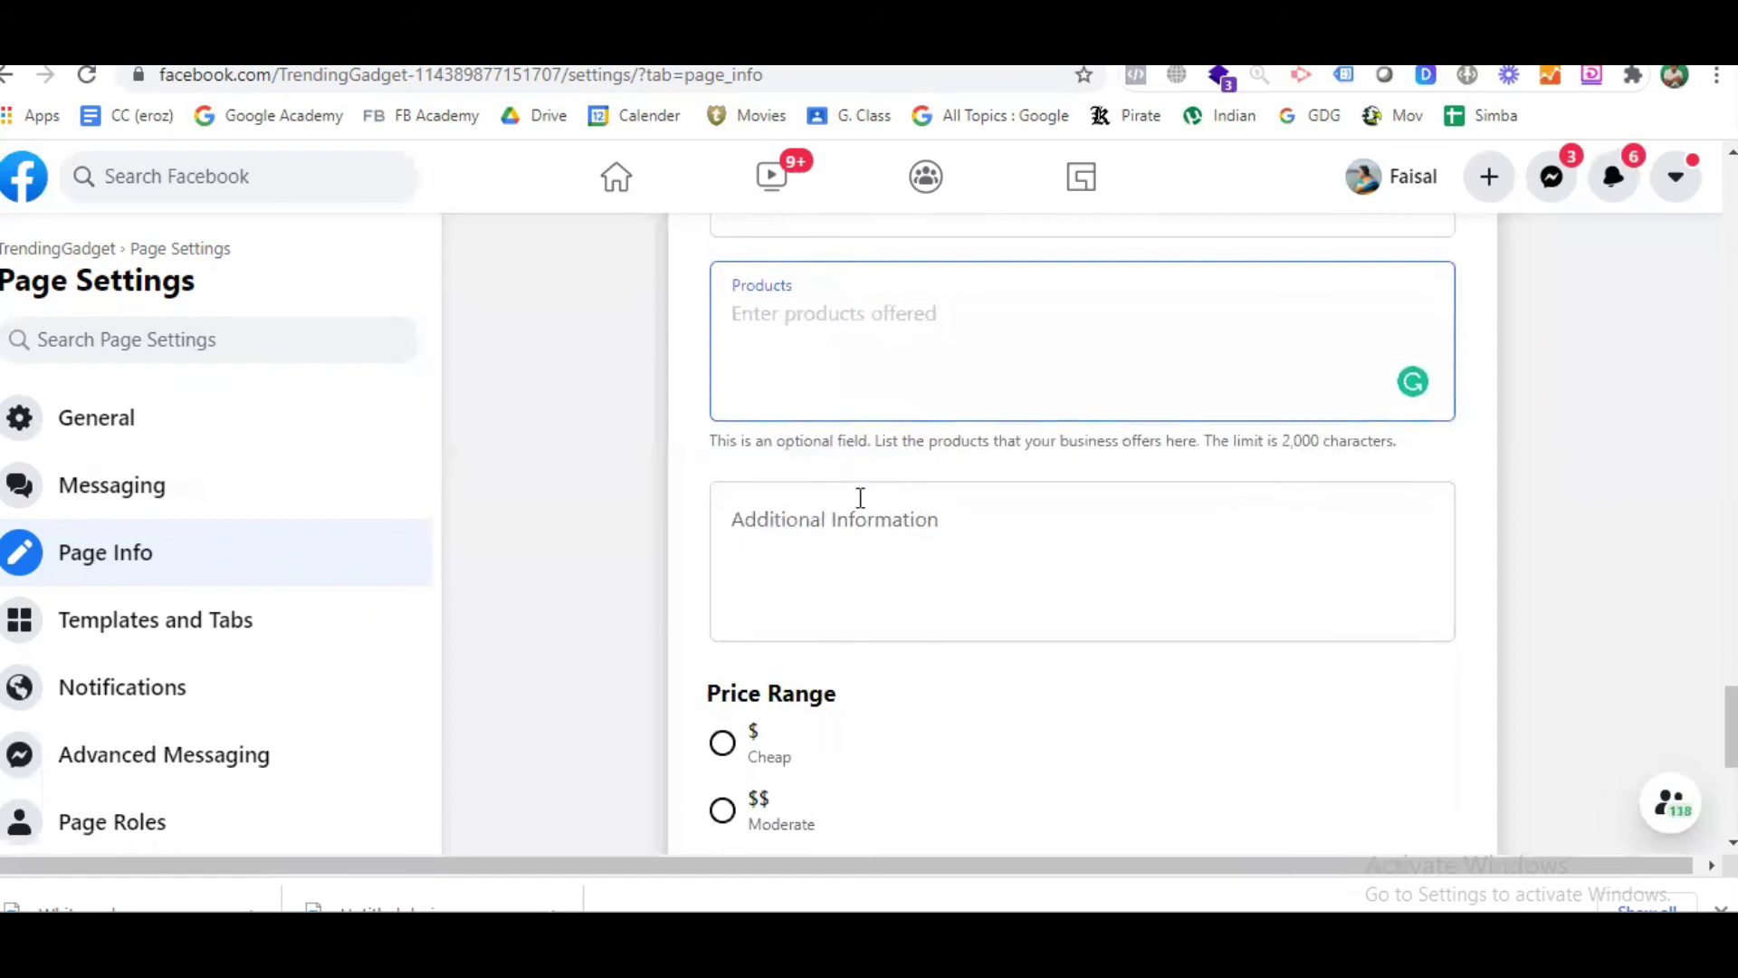
pyautogui.click(859, 497)
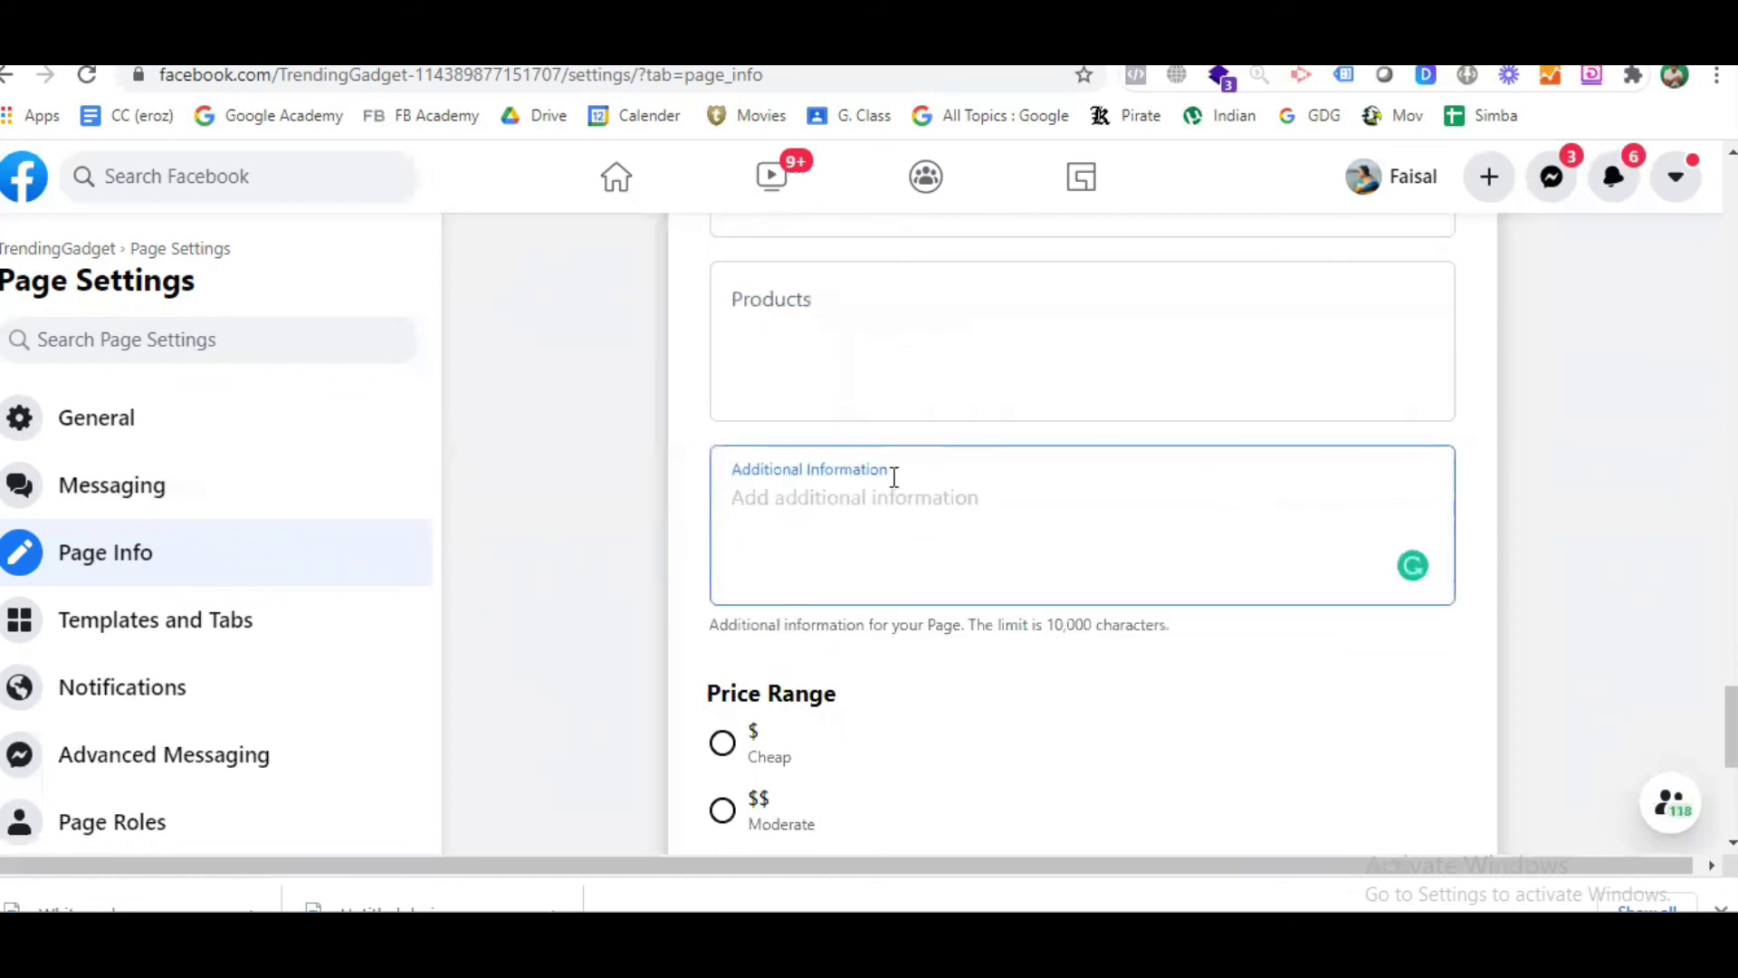
pyautogui.scroll(-3, 893, 477)
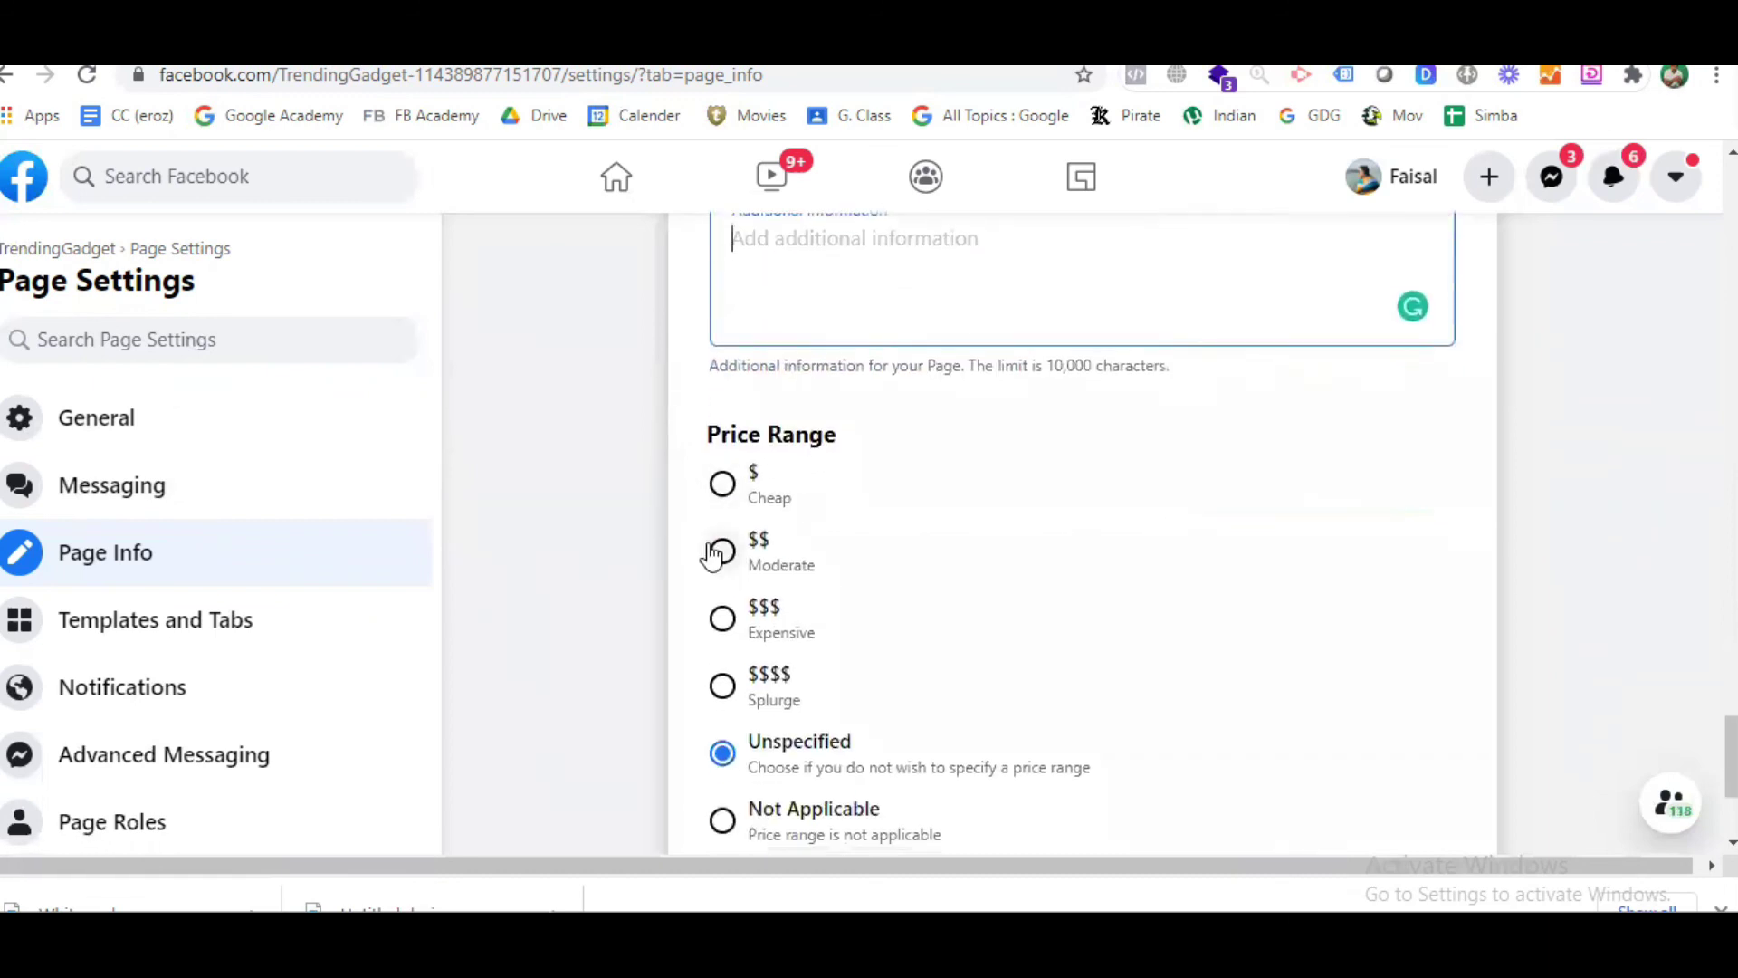
pyautogui.scroll(-3, 711, 554)
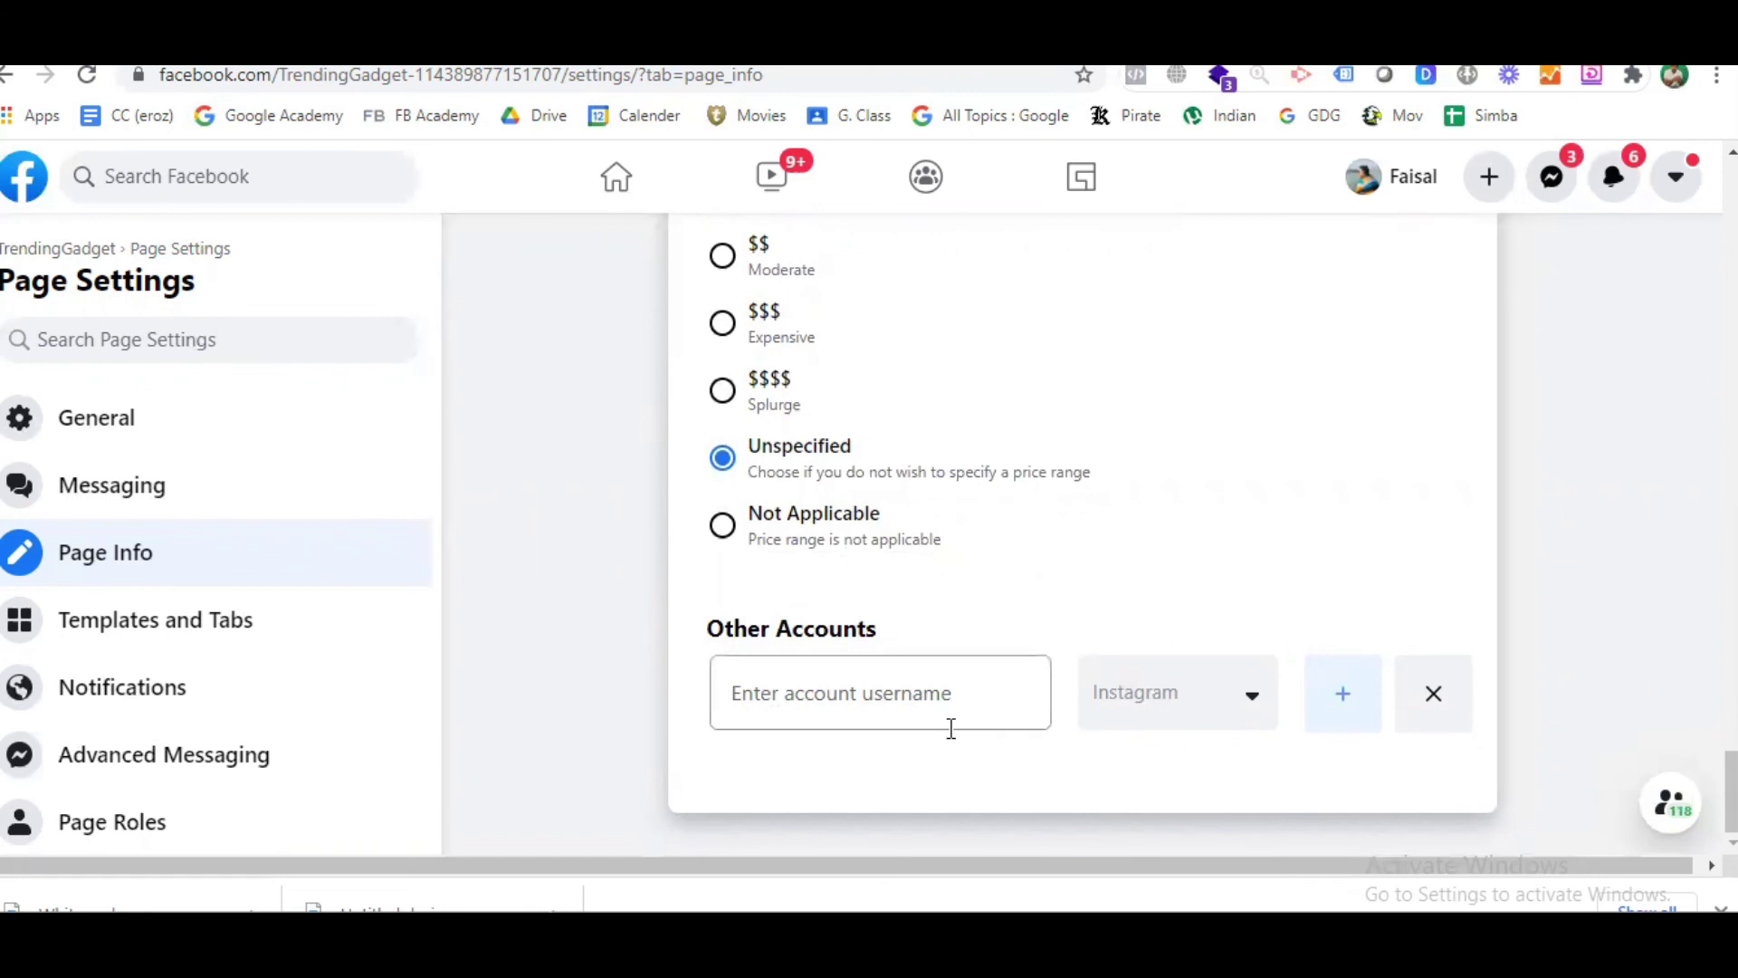
# Examine the account types available under Other Accounts without changing the selection
pyautogui.click(1233, 710)
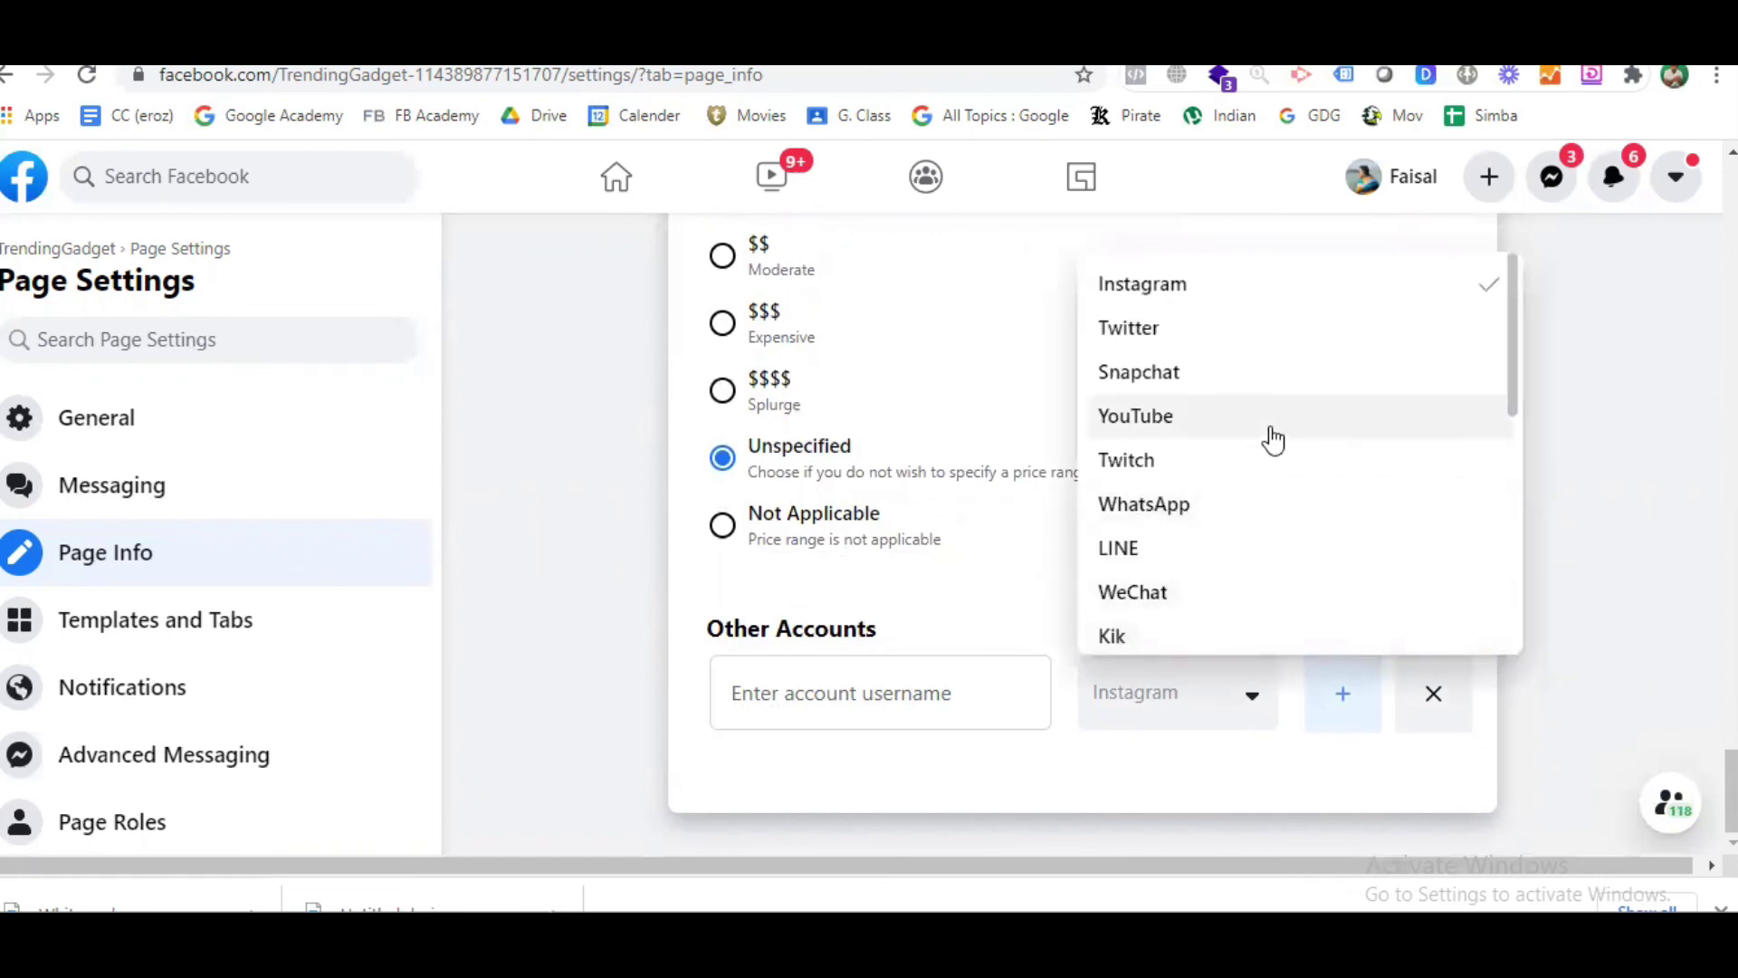
pyautogui.scroll(-5, 1267, 443)
pyautogui.scroll(-1, 1255, 489)
pyautogui.scroll(6, 1255, 490)
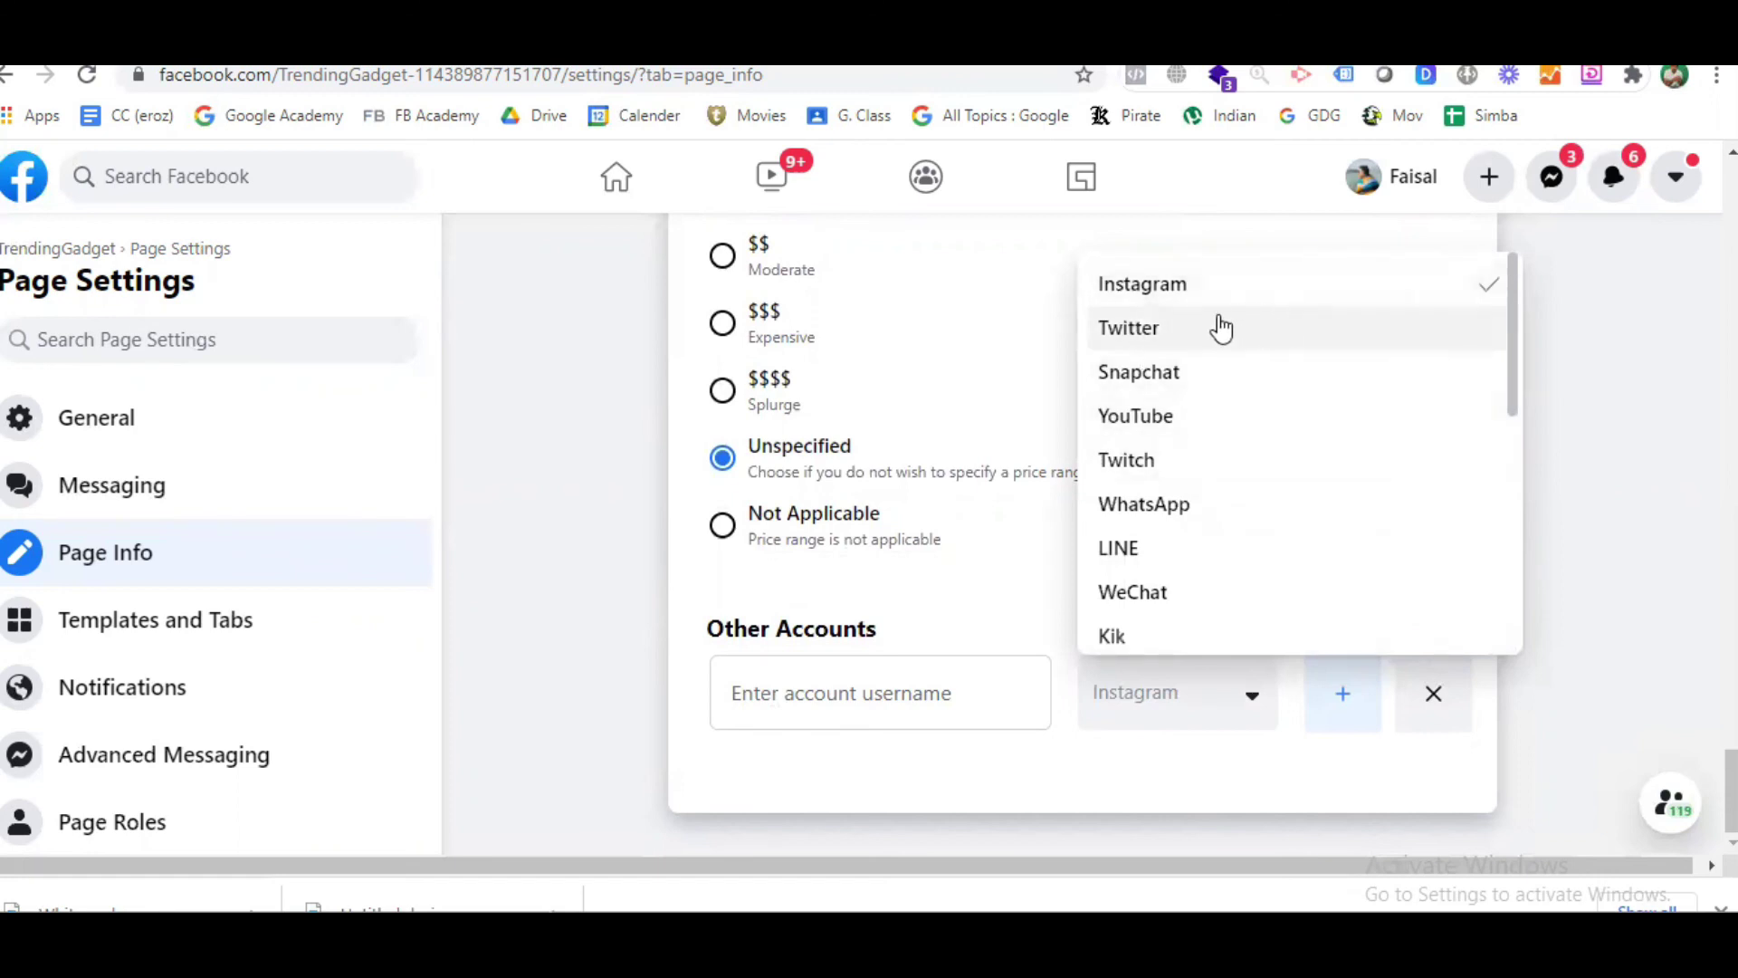
pyautogui.scroll(-5, 1271, 547)
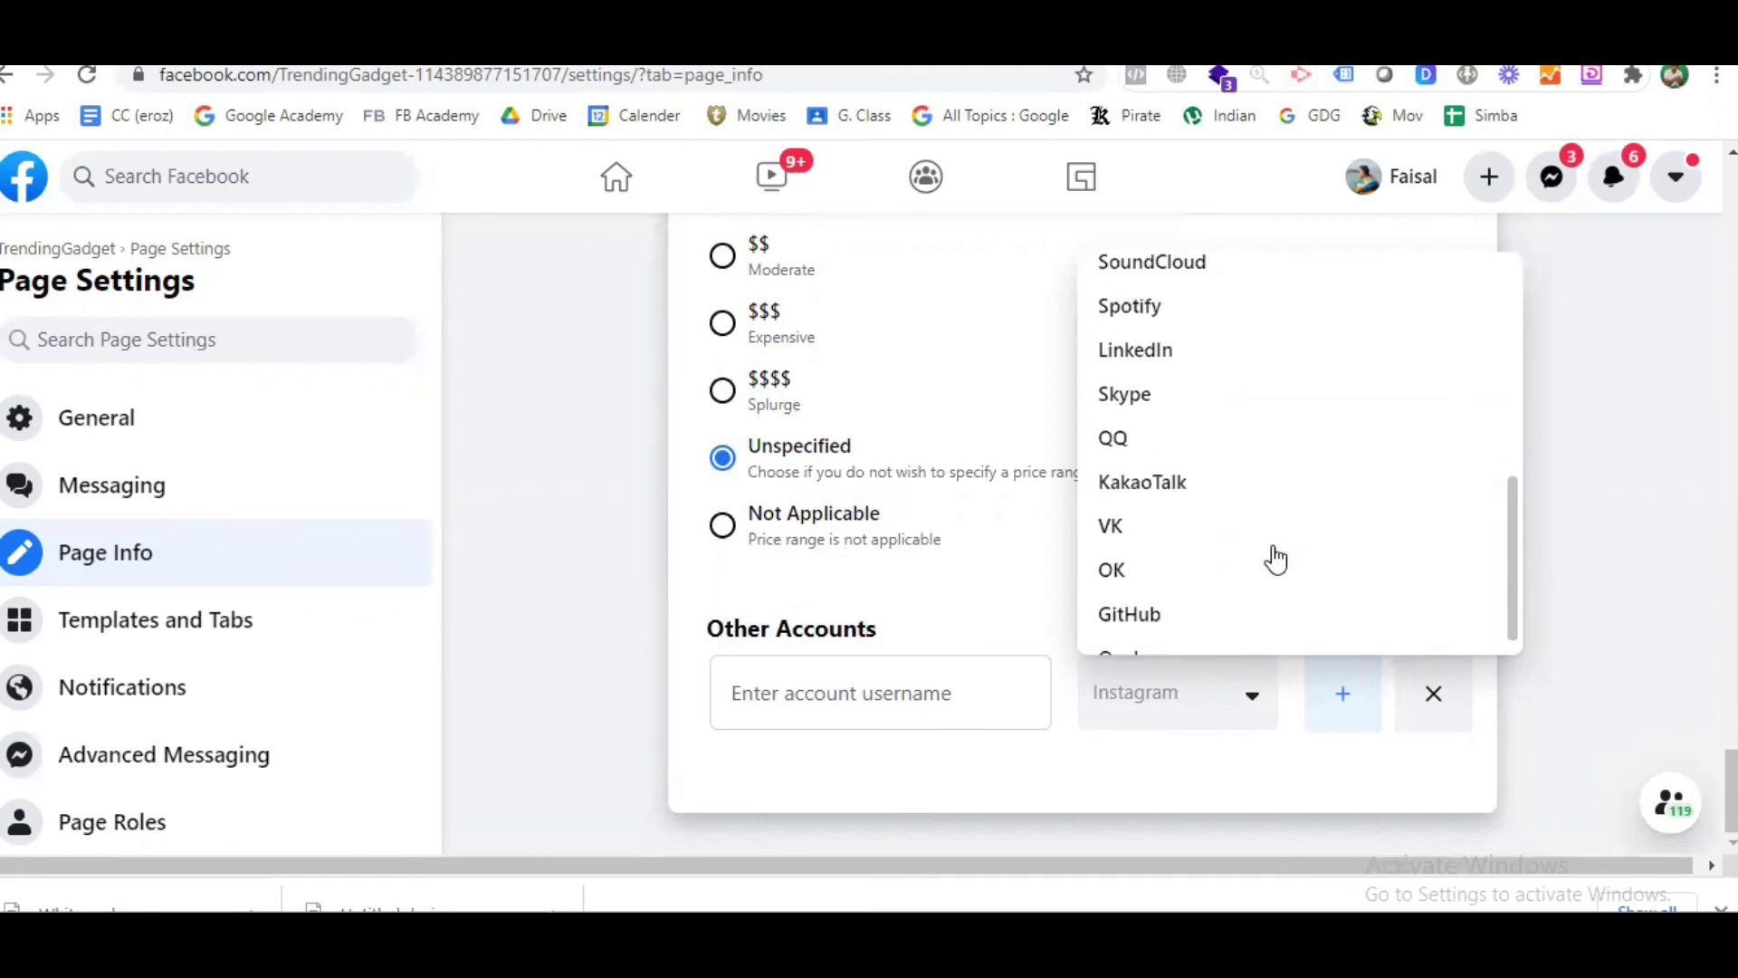
pyautogui.click(515, 590)
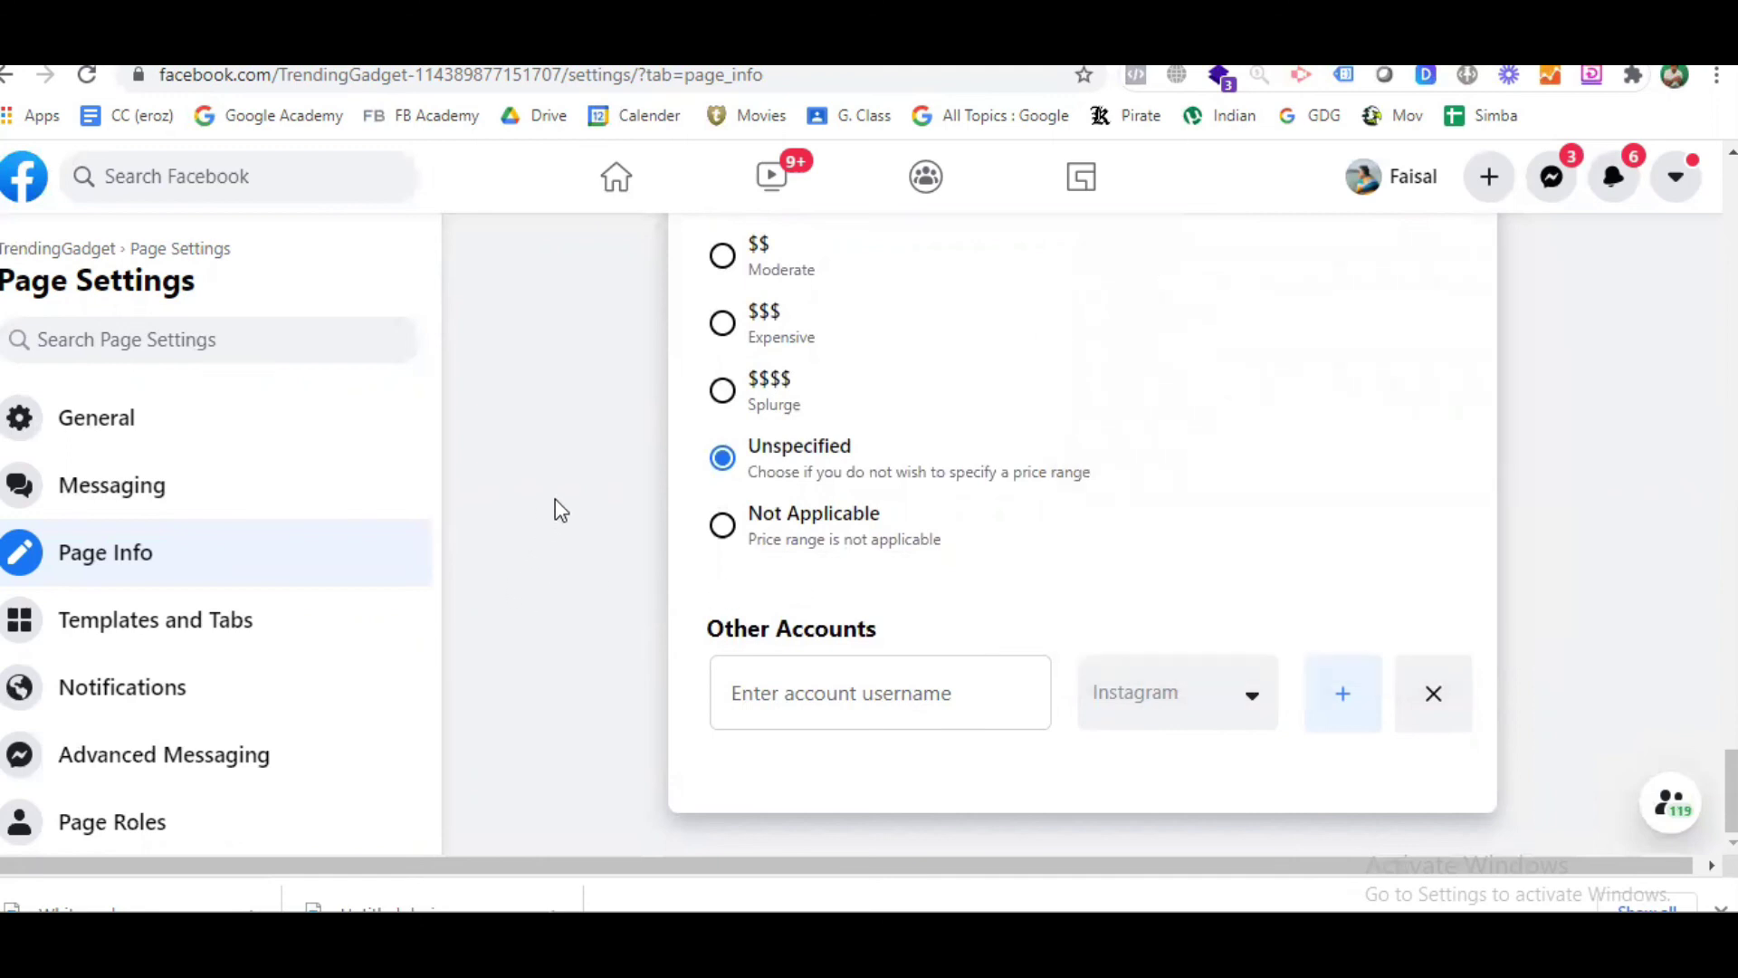
# Look back through the page information from the business hours up to the map location
pyautogui.scroll(20, 560, 511)
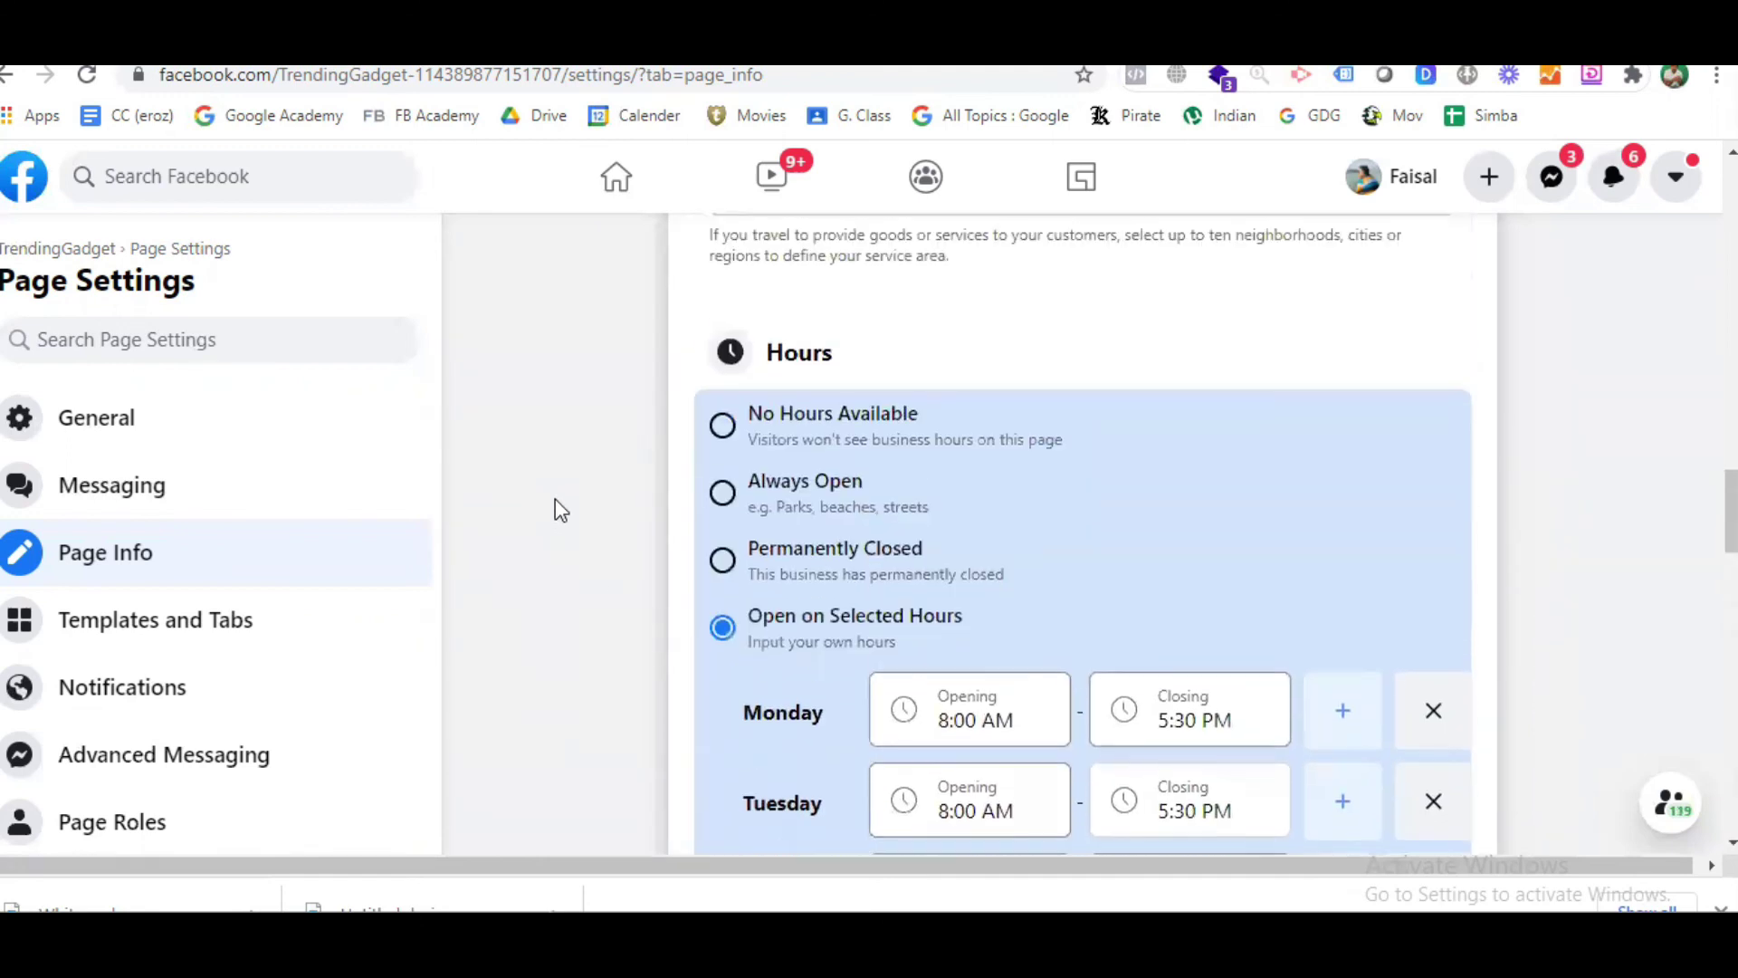
pyautogui.scroll(1, 555, 508)
pyautogui.scroll(3, 556, 508)
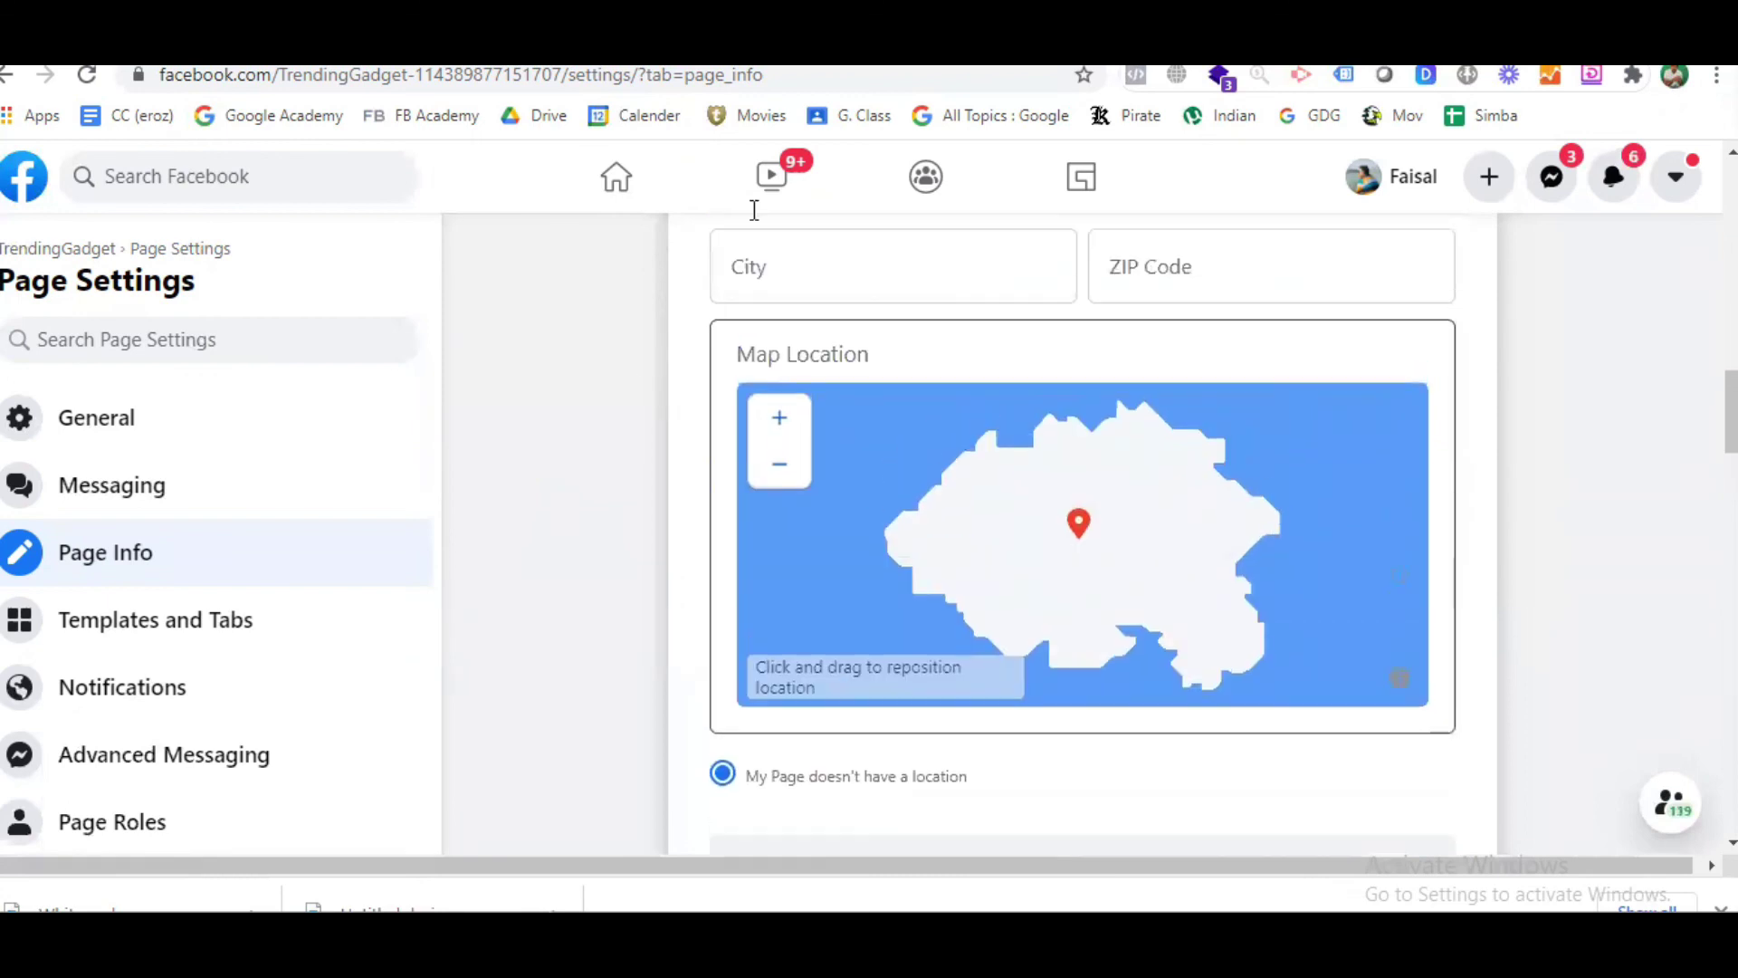